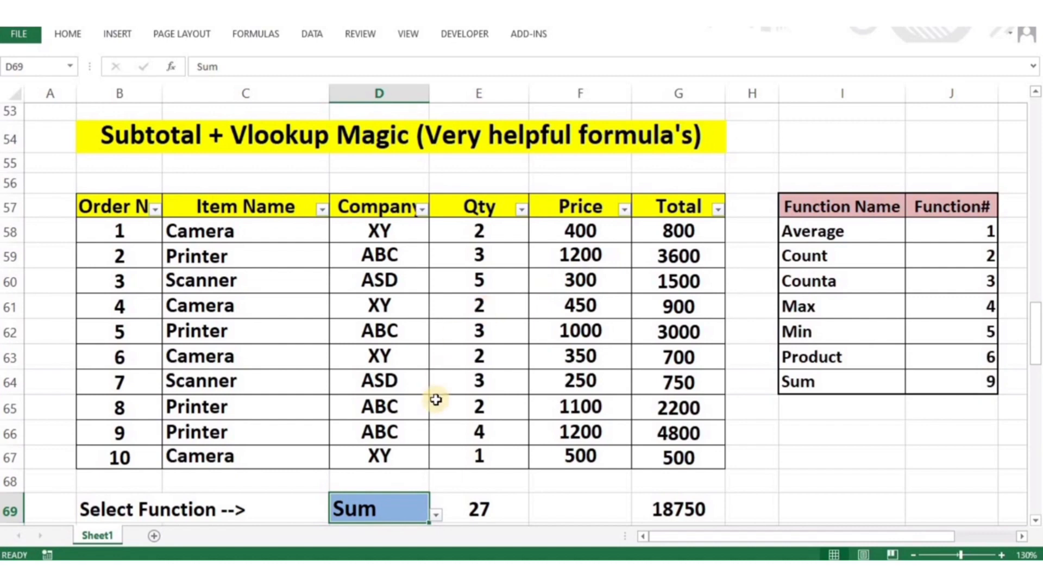
Switch the function selector in D69 to Average and back to Sum.
{"action": "left_click", "coordinate": [435, 515]}
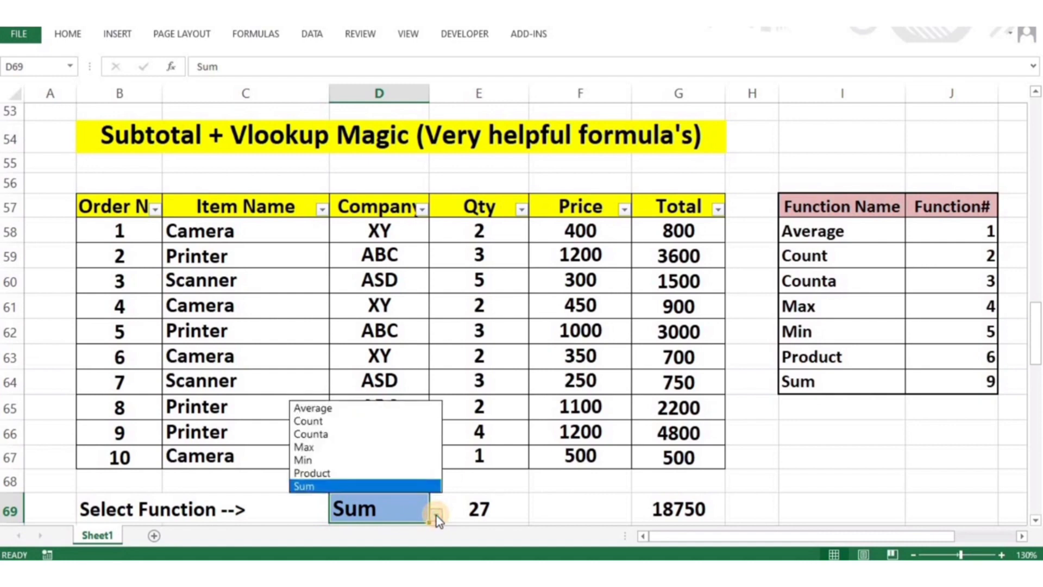
{"action": "left_click", "coordinate": [353, 409]}
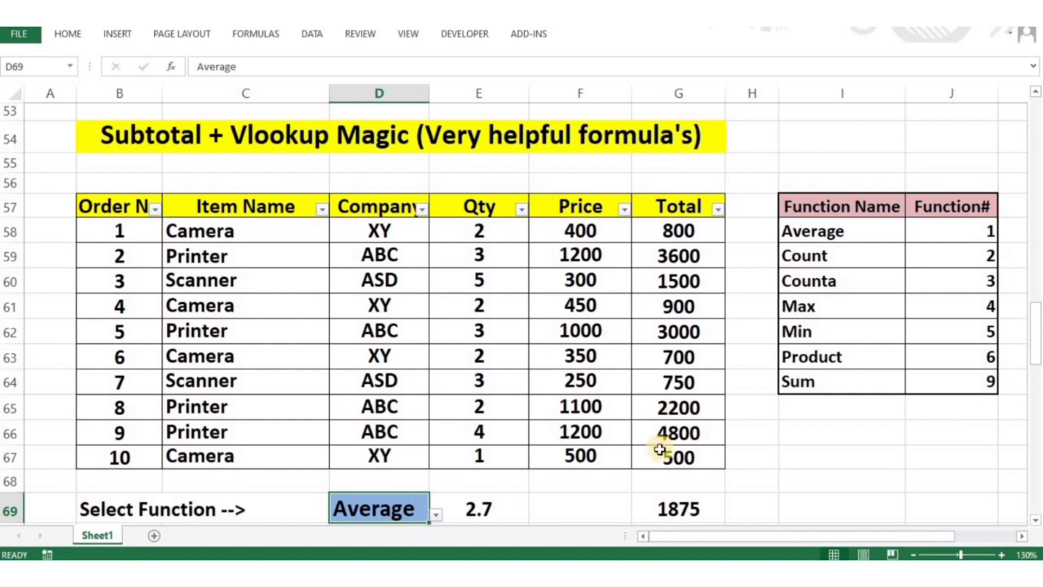
{"action": "left_click", "coordinate": [436, 514]}
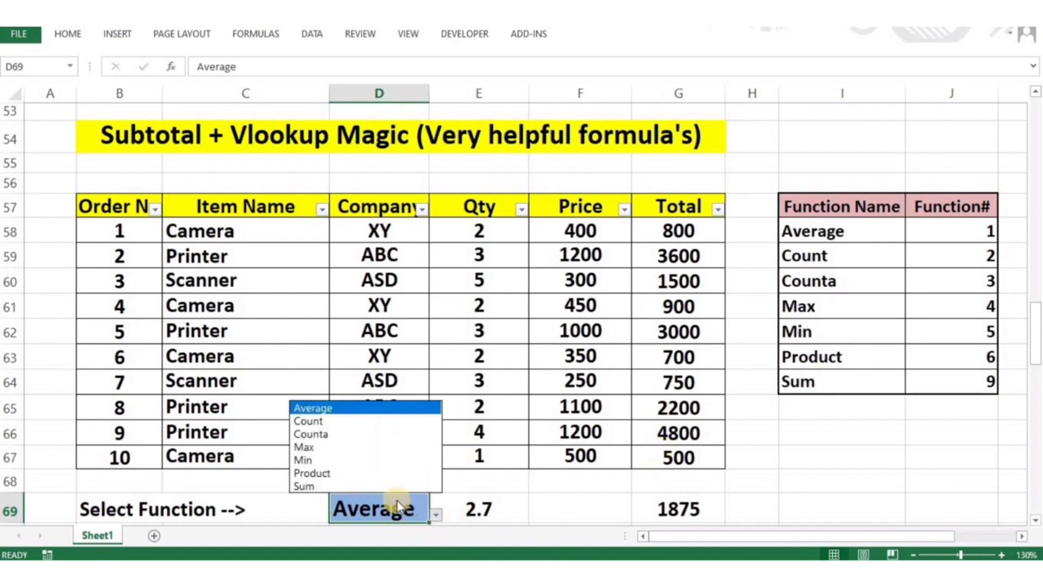
{"action": "left_click", "coordinate": [375, 484]}
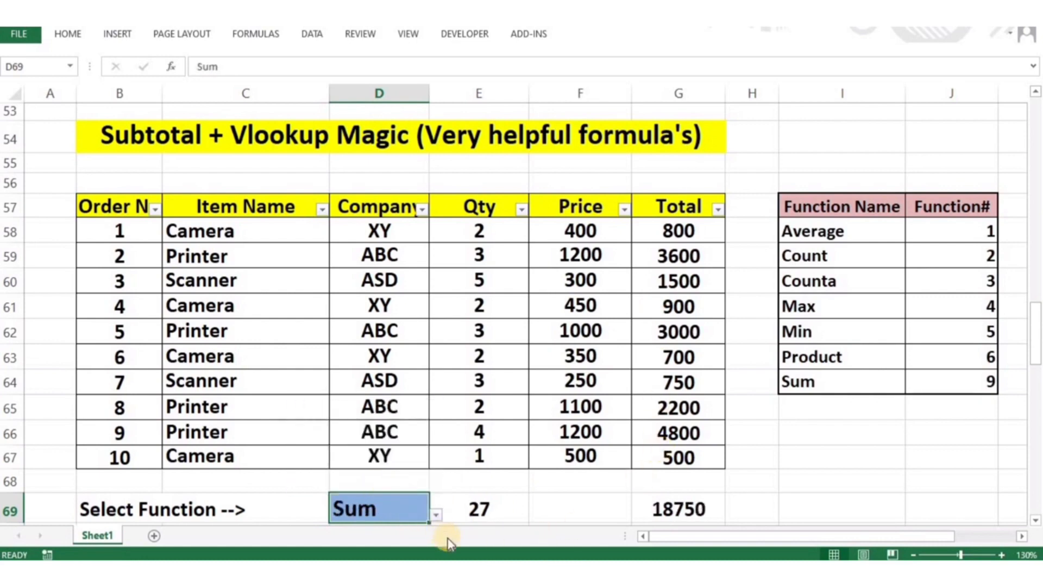
Filter Item Name to show only Camera rows and choose another function, Average, in the D69 selector.
{"action": "left_click", "coordinate": [322, 210]}
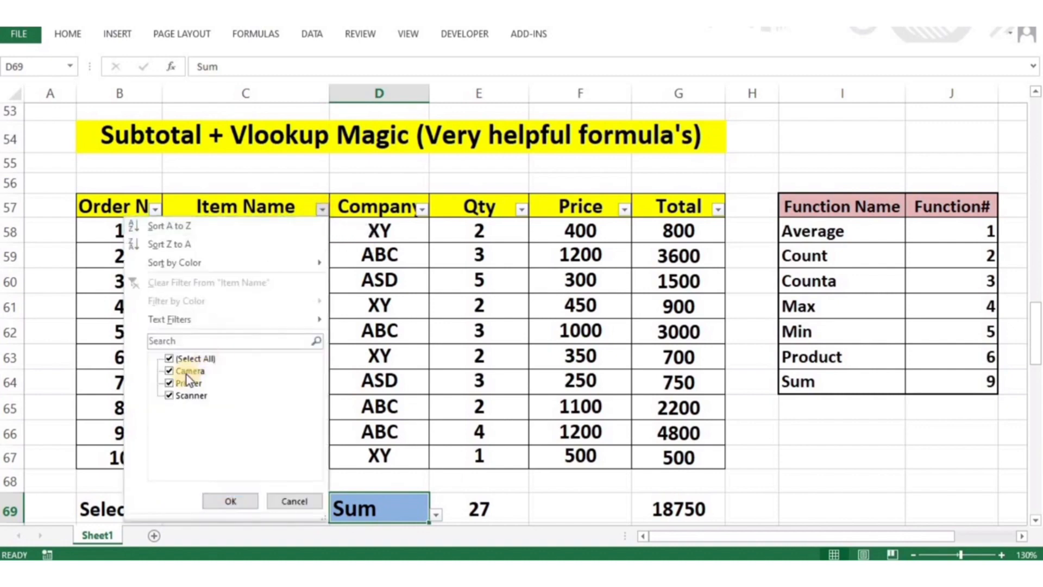
{"action": "left_click", "coordinate": [175, 386]}
{"action": "left_click", "coordinate": [172, 395]}
{"action": "left_click", "coordinate": [234, 501]}
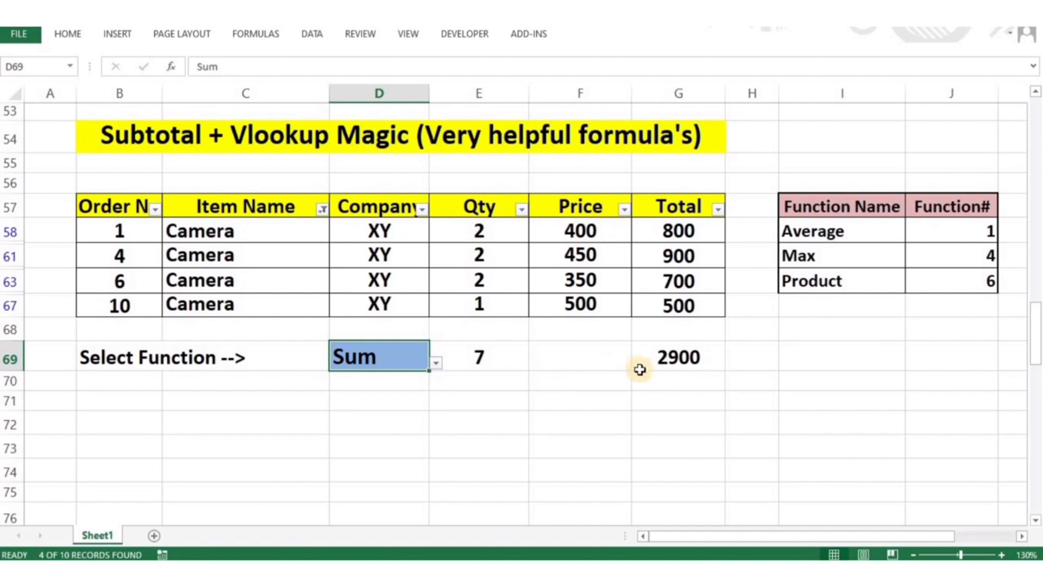
{"action": "left_click", "coordinate": [436, 363]}
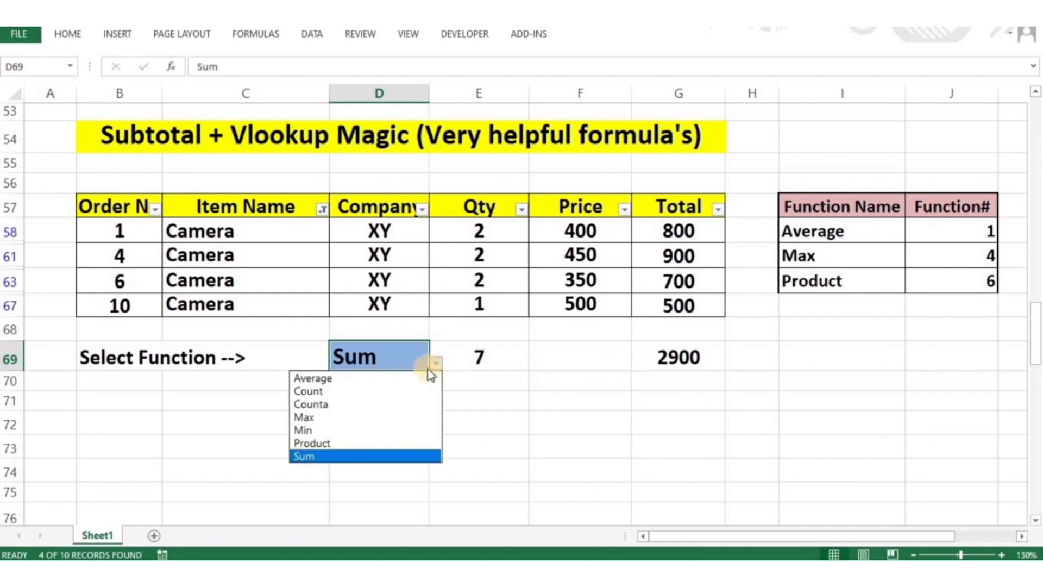
{"action": "left_click", "coordinate": [404, 389]}
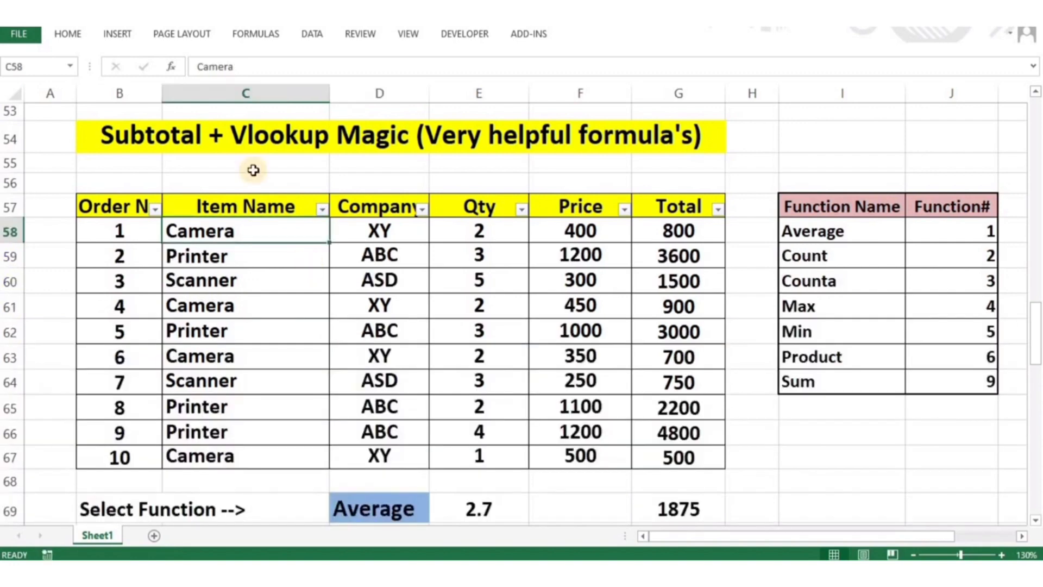
Delete the subtotal formulas from cells E69:G69.
{"action": "left_click", "coordinate": [693, 515]}
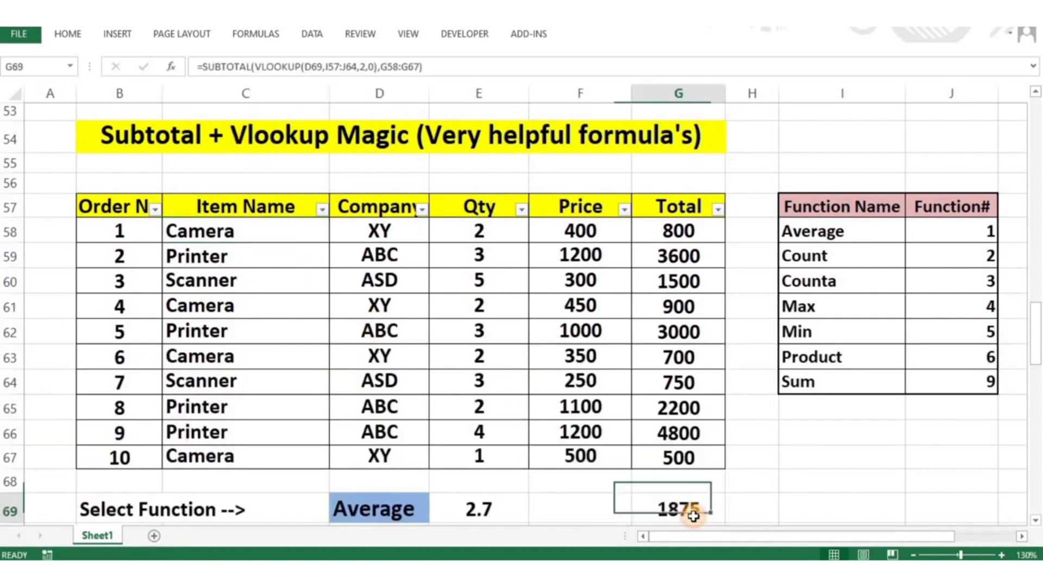
{"action": "key", "text": "shift+Left"}
{"action": "key", "text": "shift+Left"}
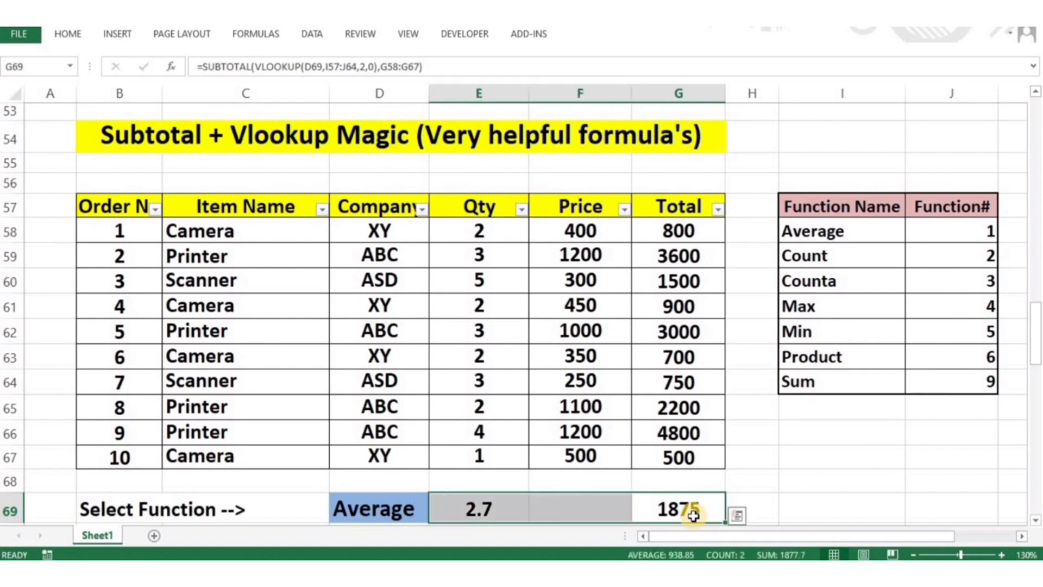
{"action": "key", "text": "Delete"}
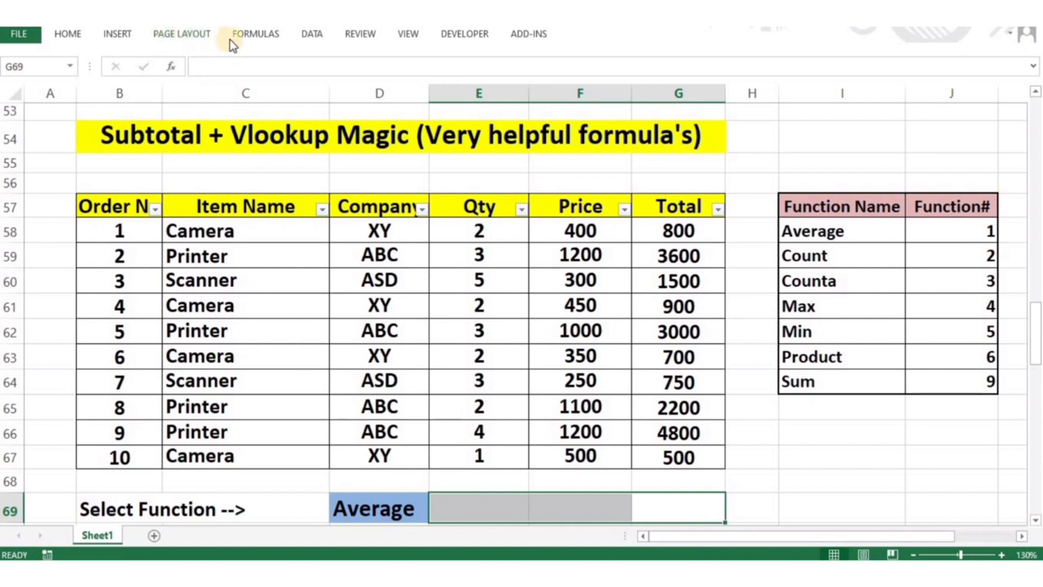
Remove the filter buttons from the order table's header row.
{"action": "left_click", "coordinate": [122, 31]}
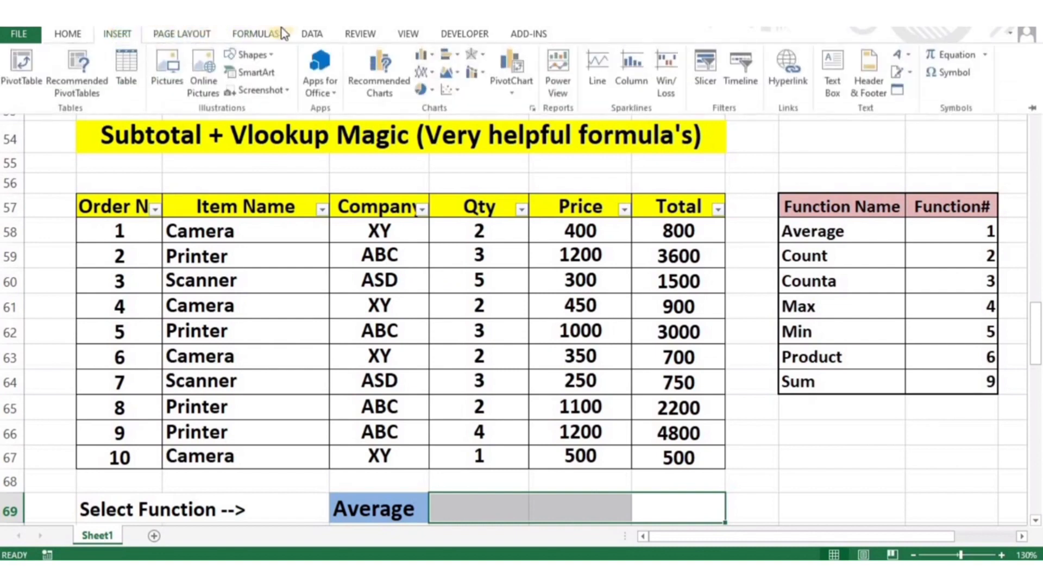
{"action": "left_click", "coordinate": [310, 35]}
{"action": "left_click", "coordinate": [385, 64]}
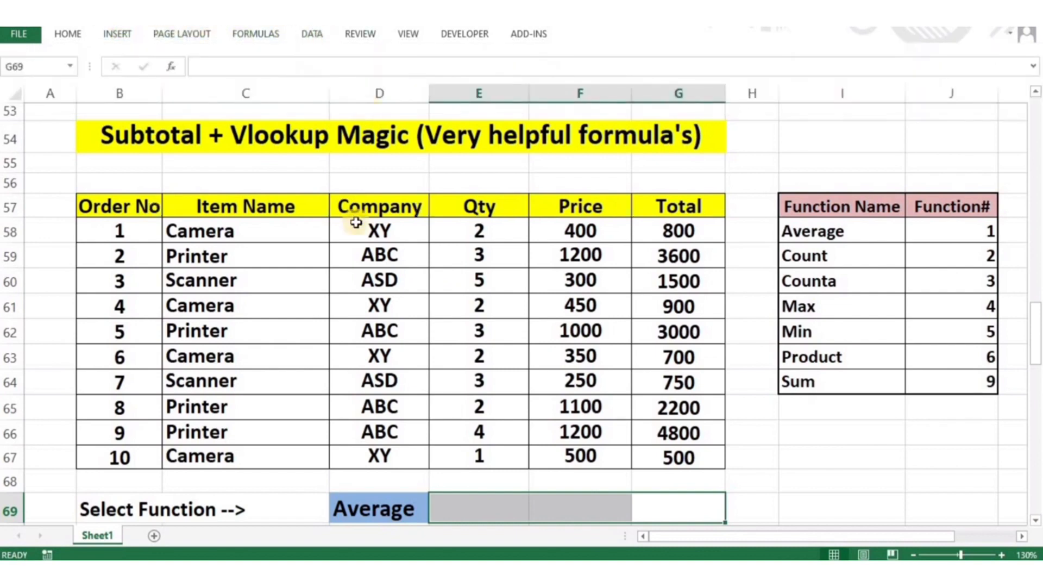
Clear everything from the function selector cell D69, including its contents, formatting and validation.
{"action": "left_click", "coordinate": [375, 508]}
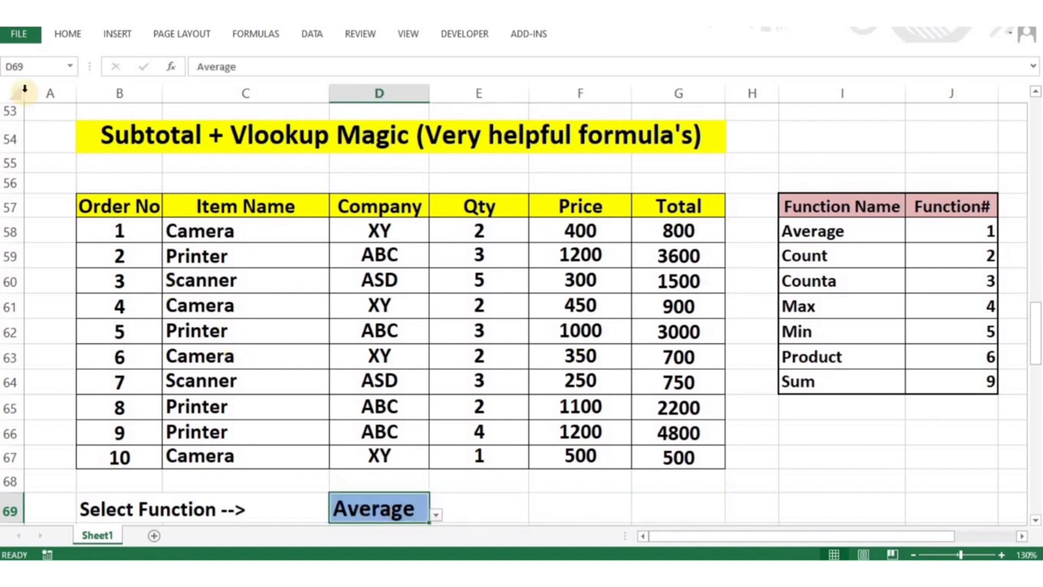
{"action": "left_click", "coordinate": [65, 35]}
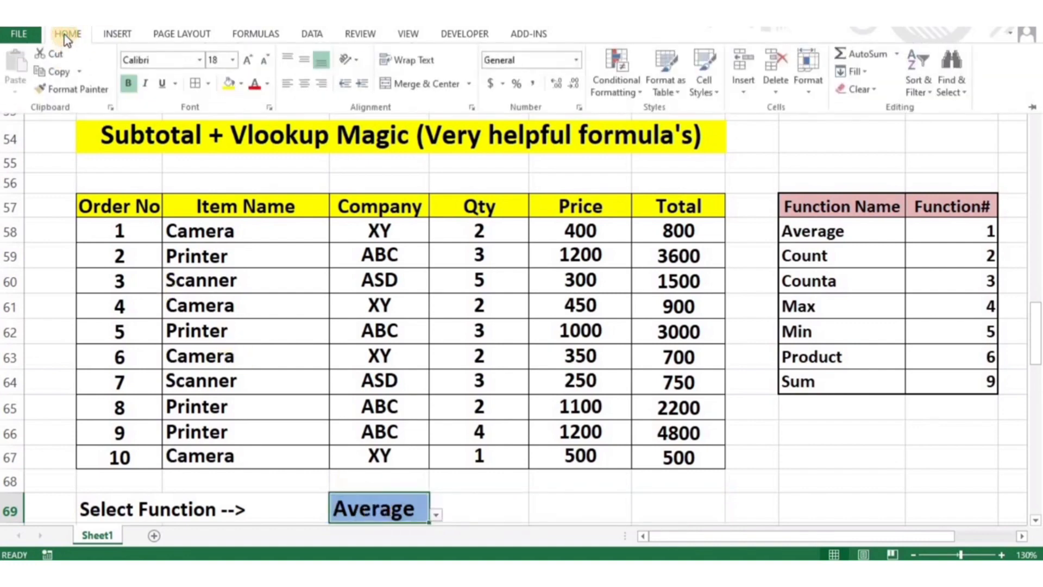
{"action": "left_click", "coordinate": [858, 89]}
{"action": "left_click", "coordinate": [866, 109]}
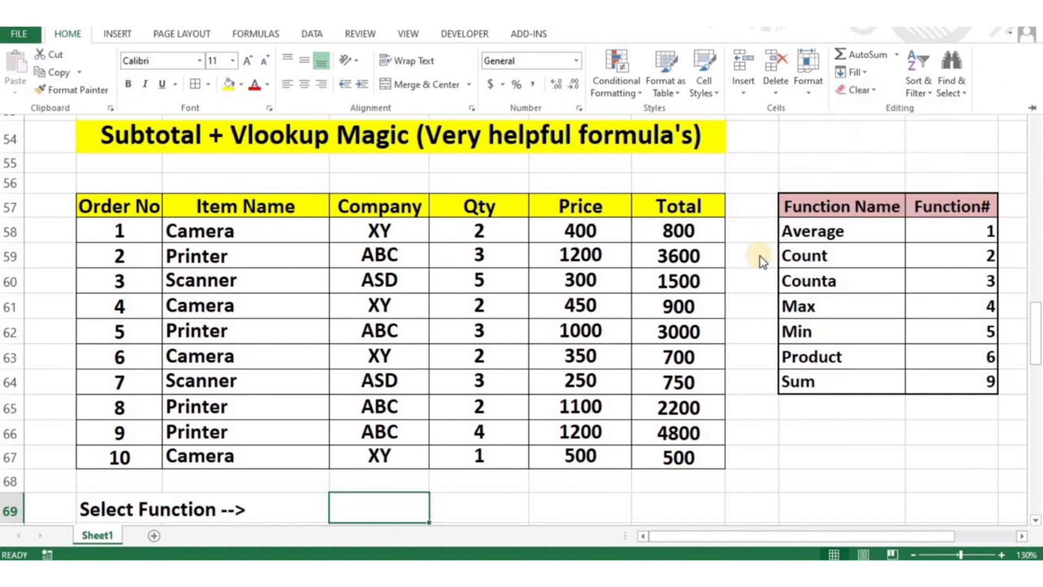
{"action": "left_click", "coordinate": [566, 518]}
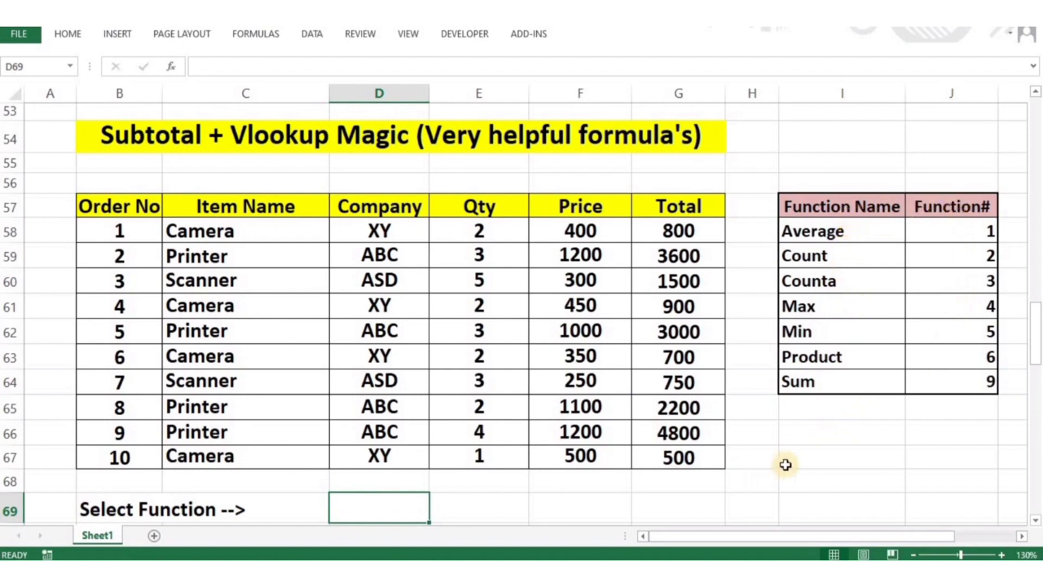
Start a SUBTOTAL formula in I67 to examine the list of function numbers, and erase it.
{"action": "left_click", "coordinate": [802, 458]}
{"action": "type", "text": "="}
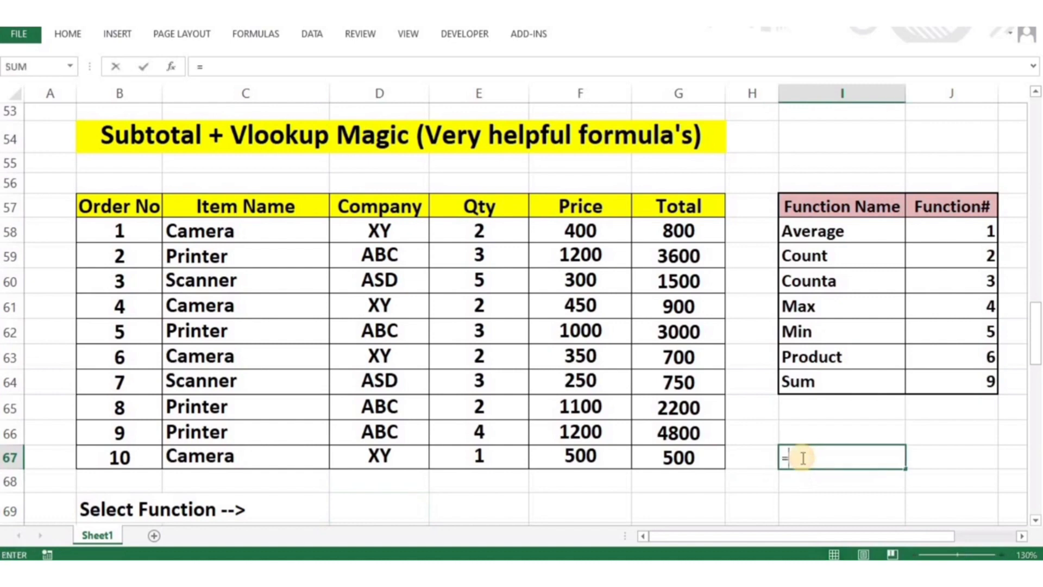
{"action": "type", "text": "subto"}
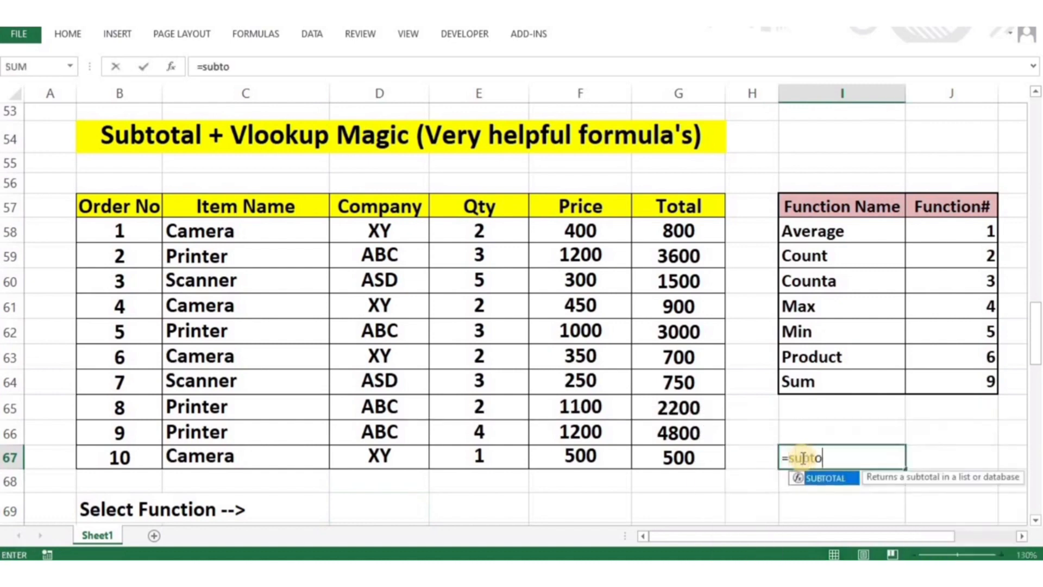
{"action": "type", "text": "tal("}
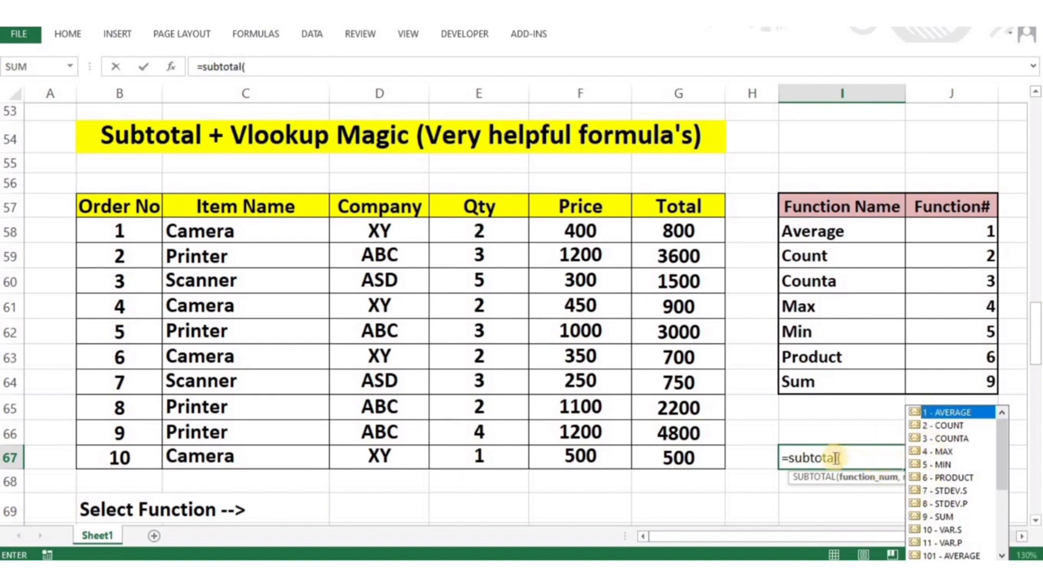
{"action": "key", "text": "BackSpace"}
{"action": "key", "text": "BackSpace"}
{"action": "key", "text": "BackSpace"}
{"action": "key", "text": "BackSpace"}
{"action": "key", "text": "BackSpace"}
{"action": "key", "text": "BackSpace"}
{"action": "key", "text": "BackSpace"}
{"action": "key", "text": "BackSpace"}
{"action": "key", "text": "BackSpace"}
{"action": "key", "text": "BackSpace"}
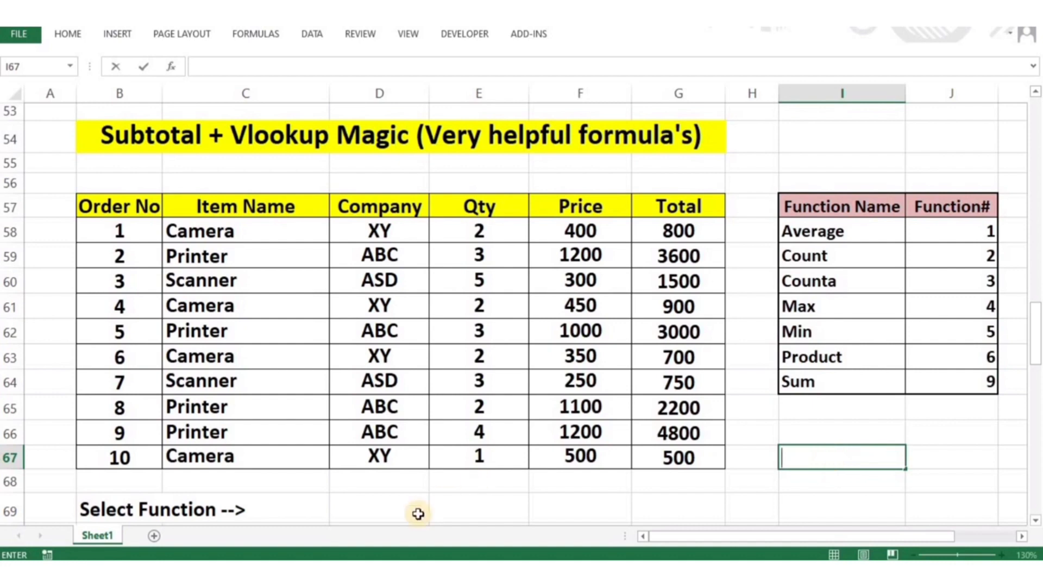
Add List data validation to D69 using the function names in =$I$58:$I$64 as the source.
{"action": "left_click", "coordinate": [387, 505]}
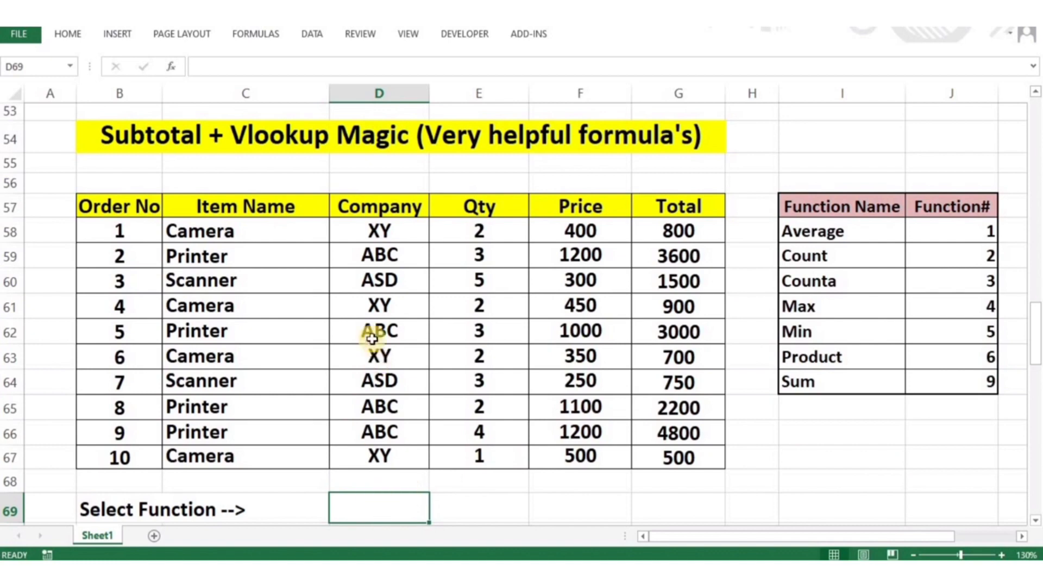
{"action": "left_click", "coordinate": [309, 33]}
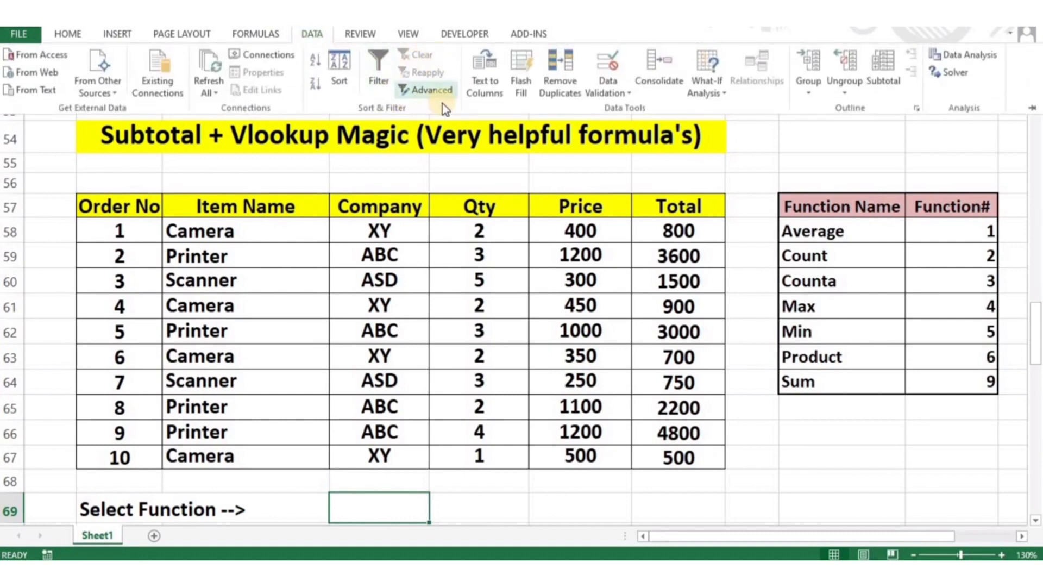
{"action": "left_click", "coordinate": [607, 81]}
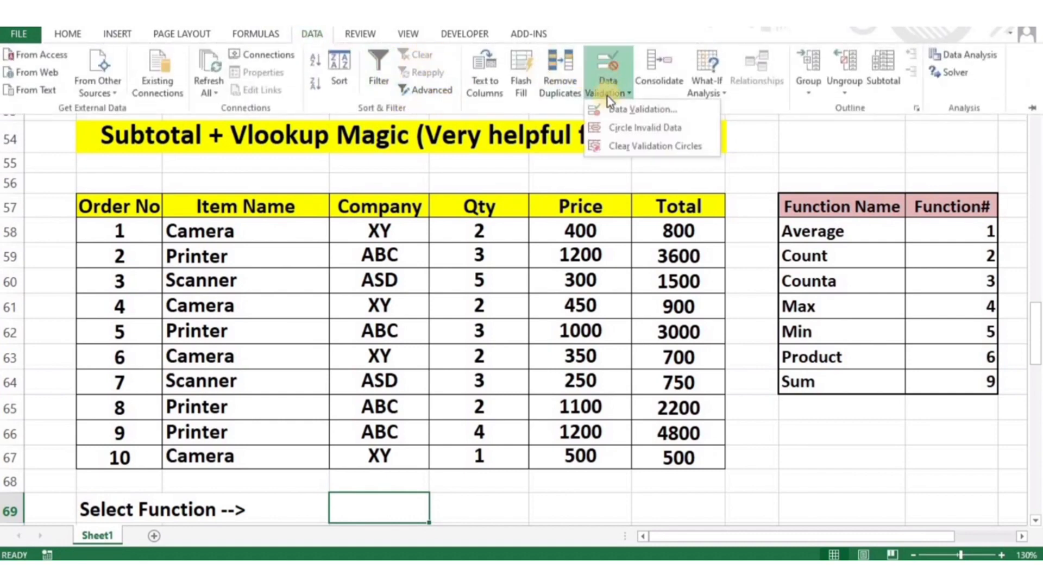
{"action": "left_click", "coordinate": [617, 112]}
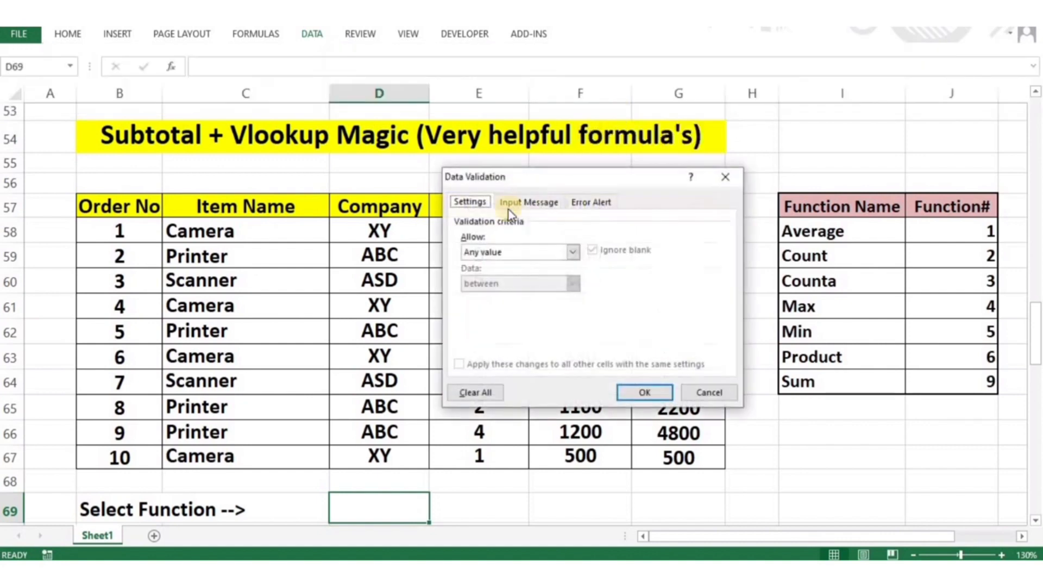
{"action": "left_click", "coordinate": [490, 256]}
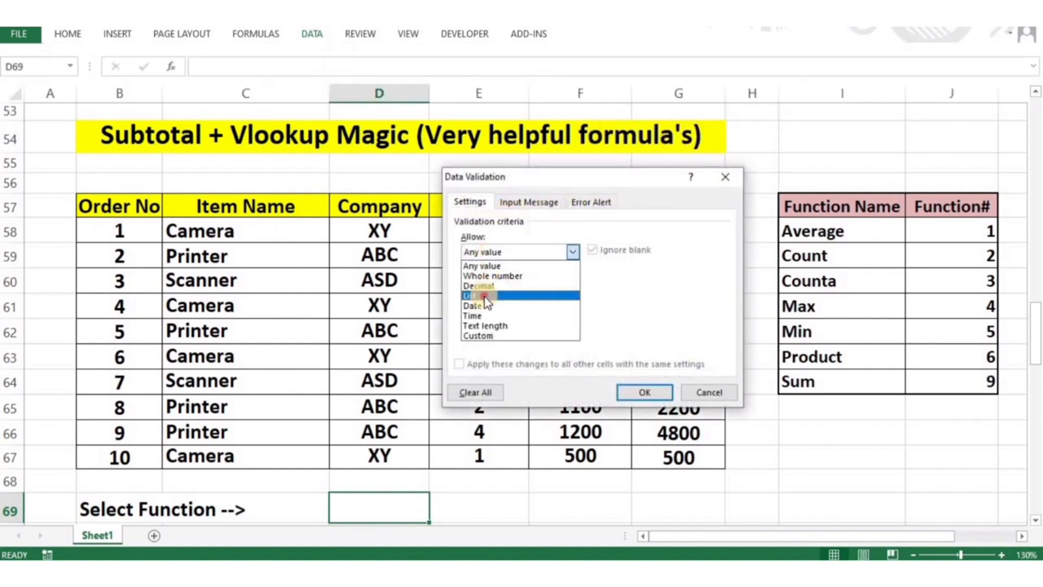
{"action": "left_click", "coordinate": [486, 293]}
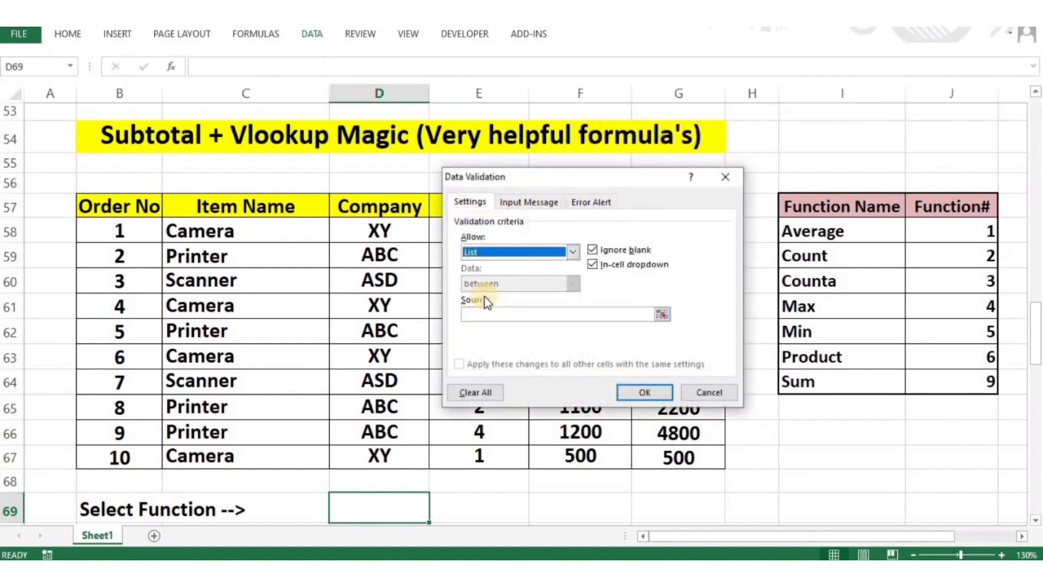
{"action": "left_click", "coordinate": [661, 314]}
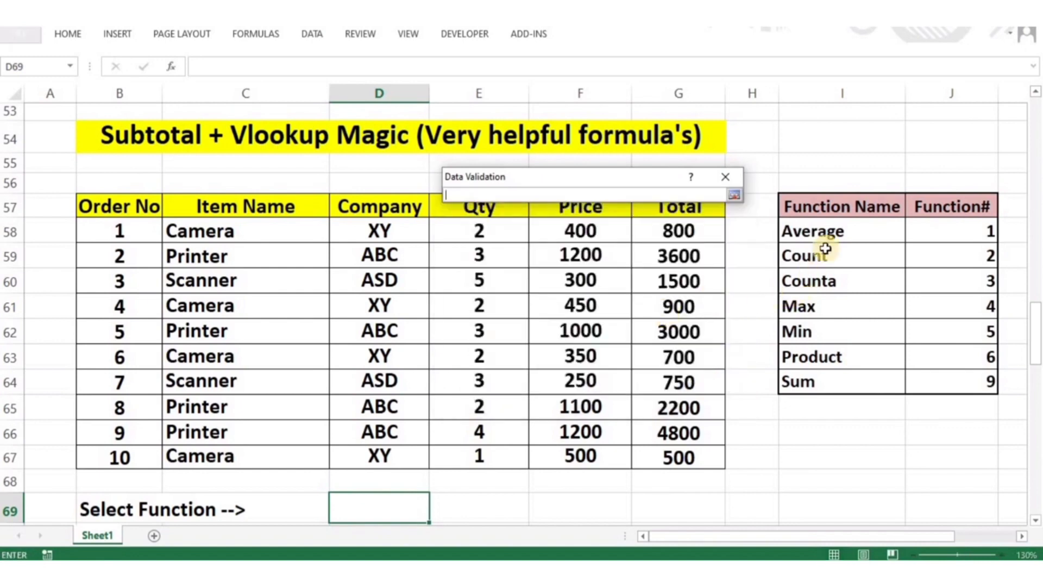
{"action": "left_click", "coordinate": [831, 233]}
{"action": "left_click_drag", "start_coordinate": [834, 263], "coordinate": [827, 382]}
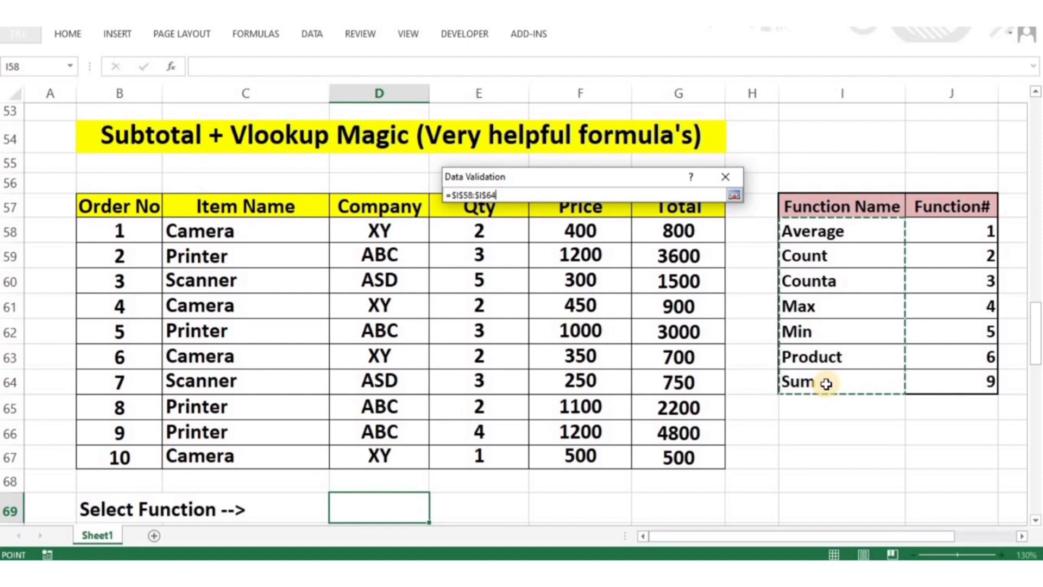
{"action": "key", "text": "Return"}
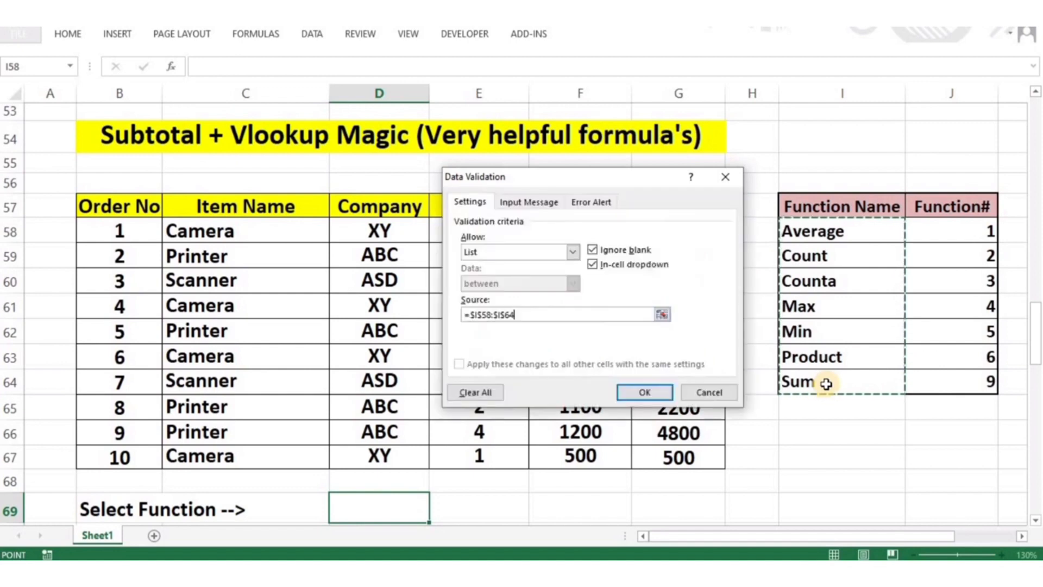
{"action": "left_click", "coordinate": [631, 393]}
Test the new drop-down list in D69 by choosing Average and switching the selection to Product.
{"action": "left_click", "coordinate": [436, 514]}
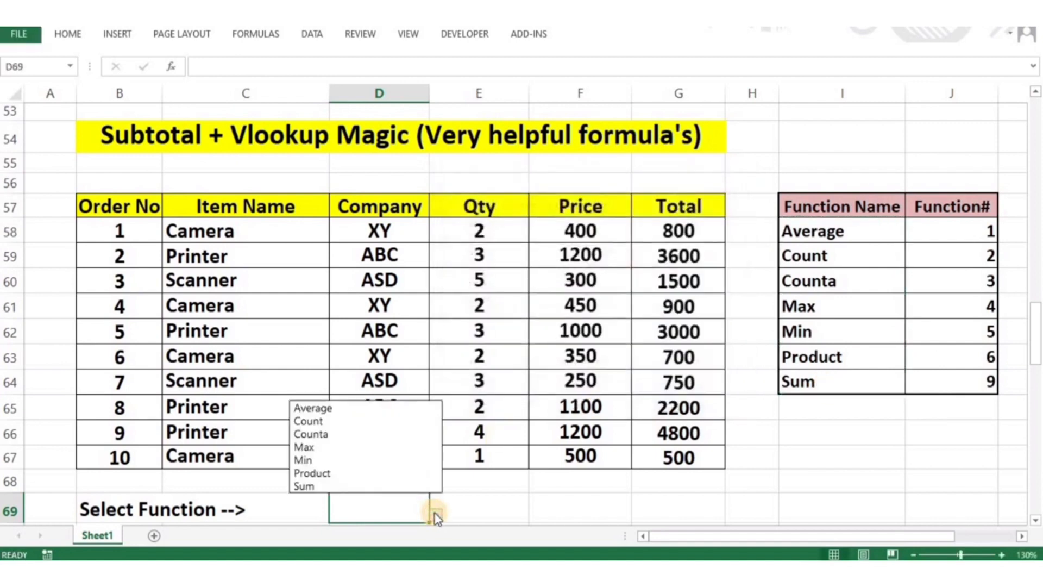
{"action": "left_click", "coordinate": [368, 408]}
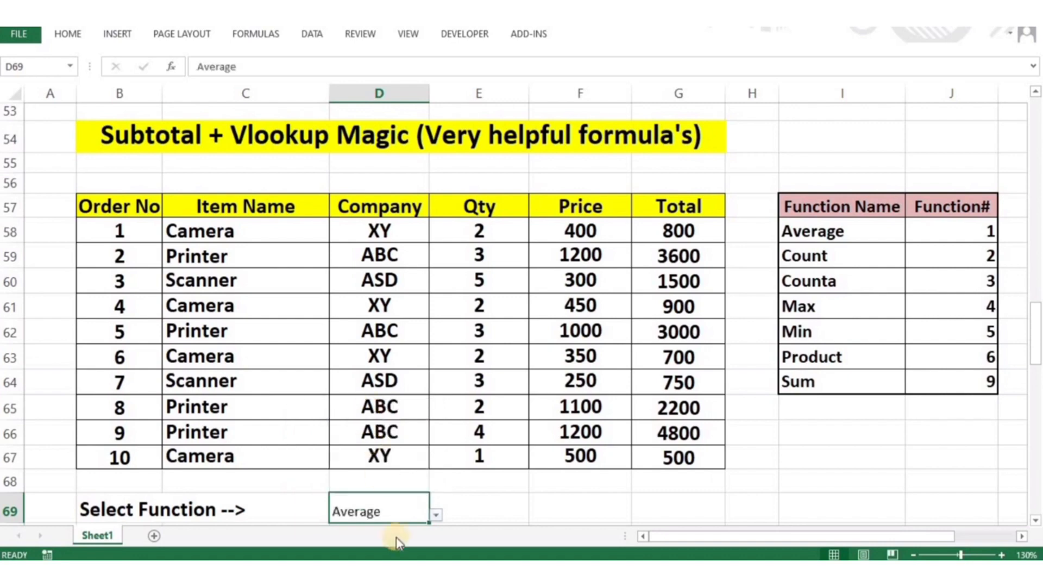
{"action": "left_click", "coordinate": [436, 514]}
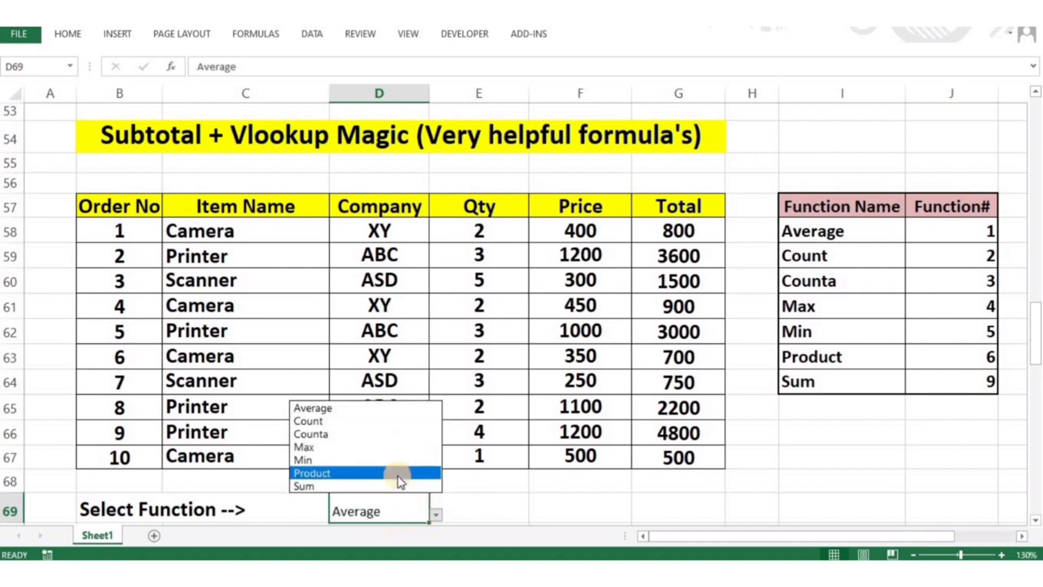
{"action": "left_click", "coordinate": [397, 474]}
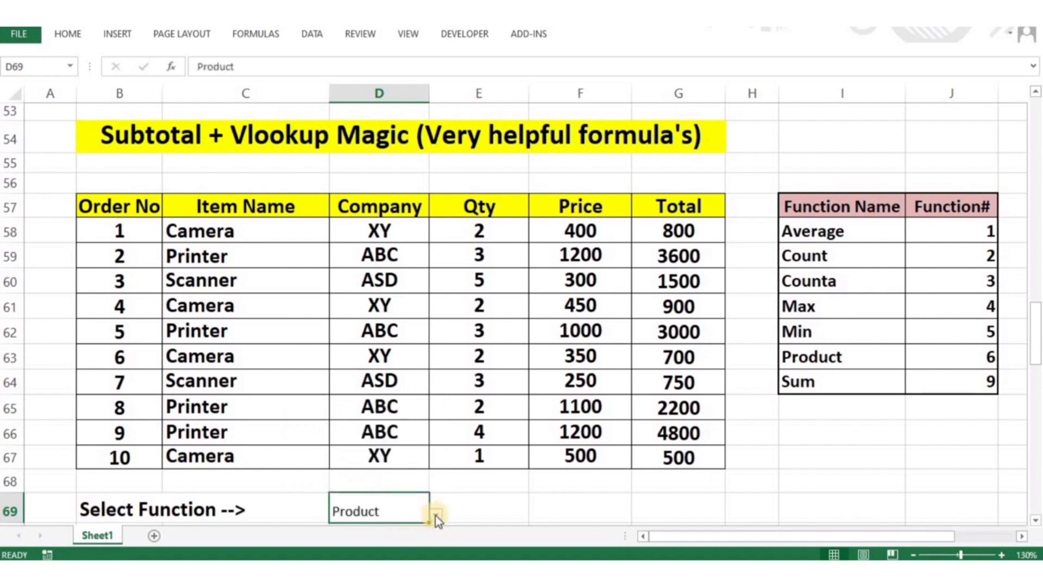
{"action": "left_click", "coordinate": [488, 503]}
{"action": "left_click", "coordinate": [412, 504]}
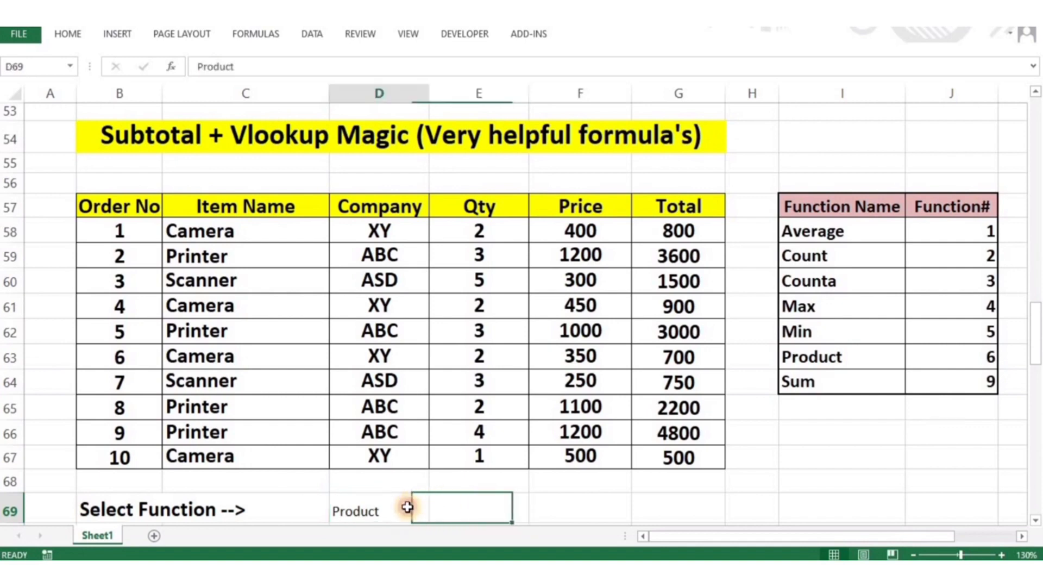
Increase the font size of the function selector cell D69 to 16 and make its text bold.
{"action": "left_click", "coordinate": [68, 33]}
{"action": "left_click", "coordinate": [243, 63]}
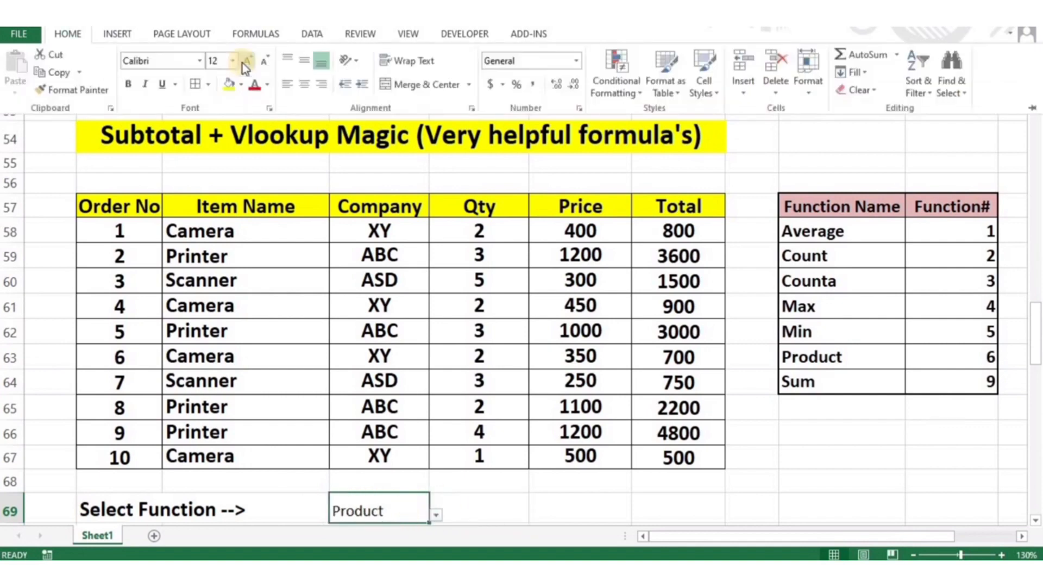
{"action": "left_click", "coordinate": [242, 63]}
{"action": "left_click", "coordinate": [243, 63]}
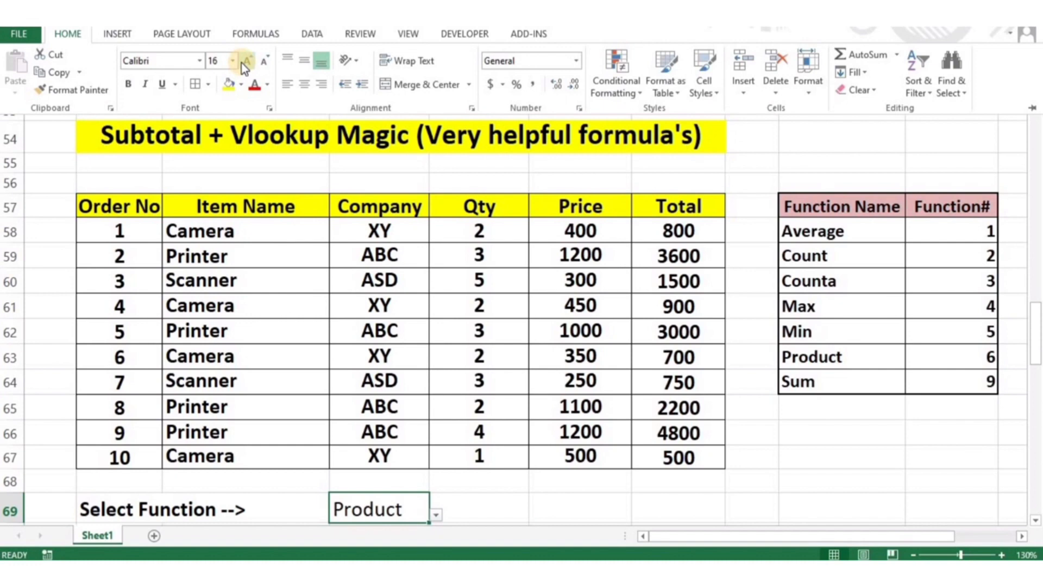
{"action": "left_click", "coordinate": [127, 85]}
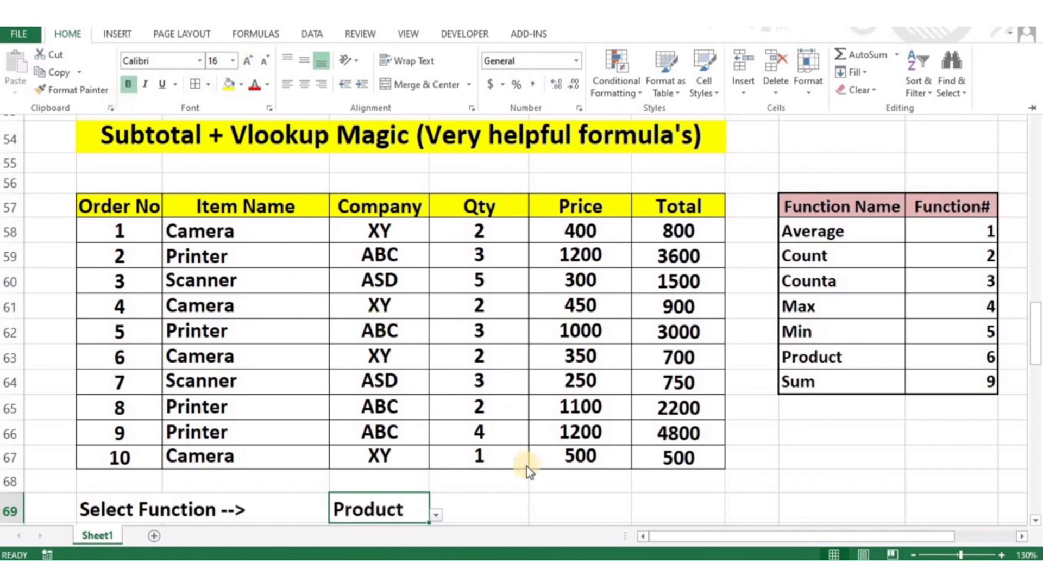
{"action": "left_click", "coordinate": [439, 514]}
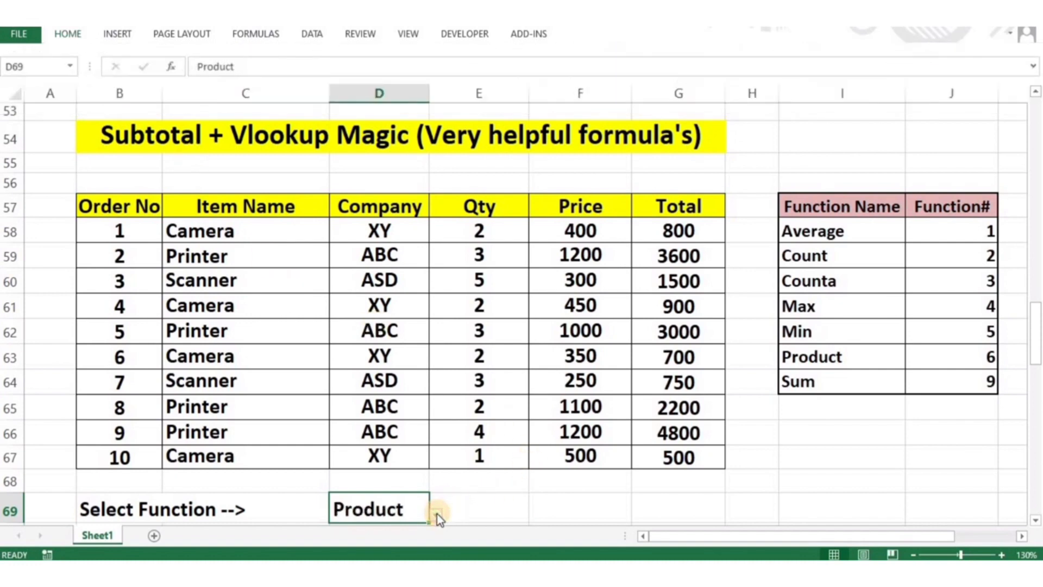
{"action": "left_click", "coordinate": [438, 514]}
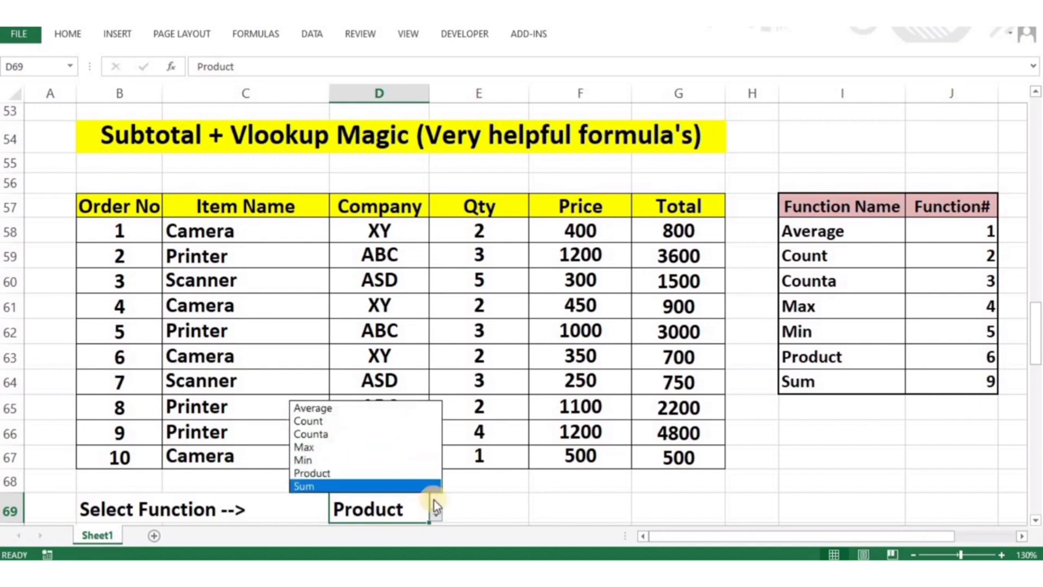
{"action": "left_click", "coordinate": [554, 509]}
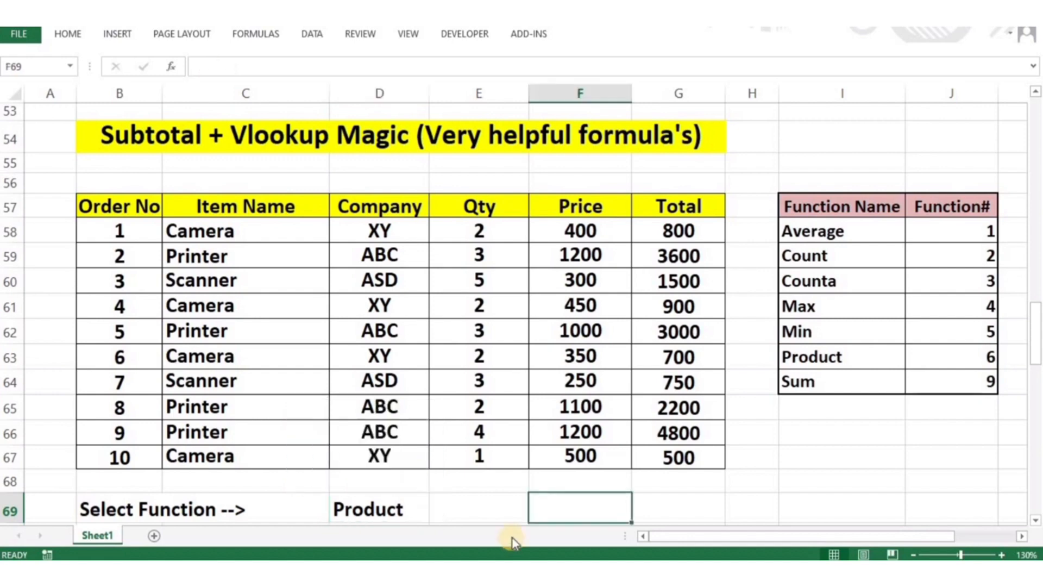
Start a VLOOKUP formula in E69 with the function selector D69 as the lookup value.
{"action": "left_click", "coordinate": [468, 511]}
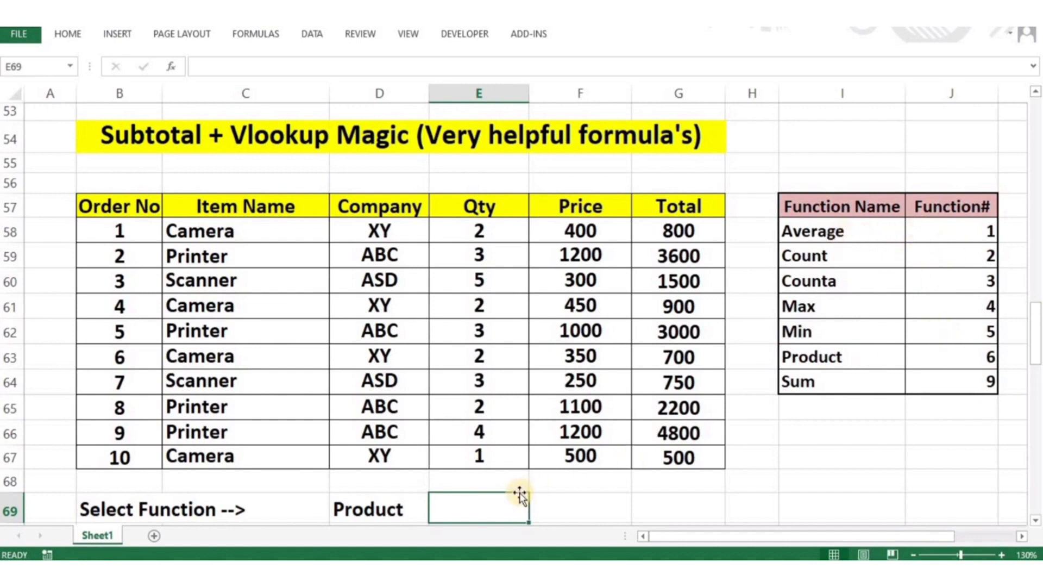
{"action": "type", "text": "="}
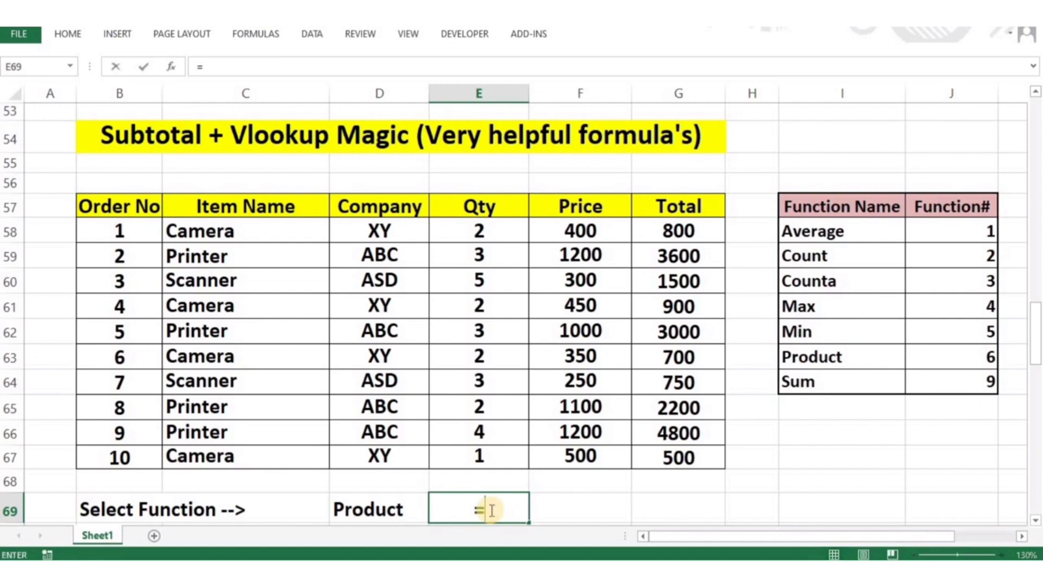
{"action": "type", "text": "v"}
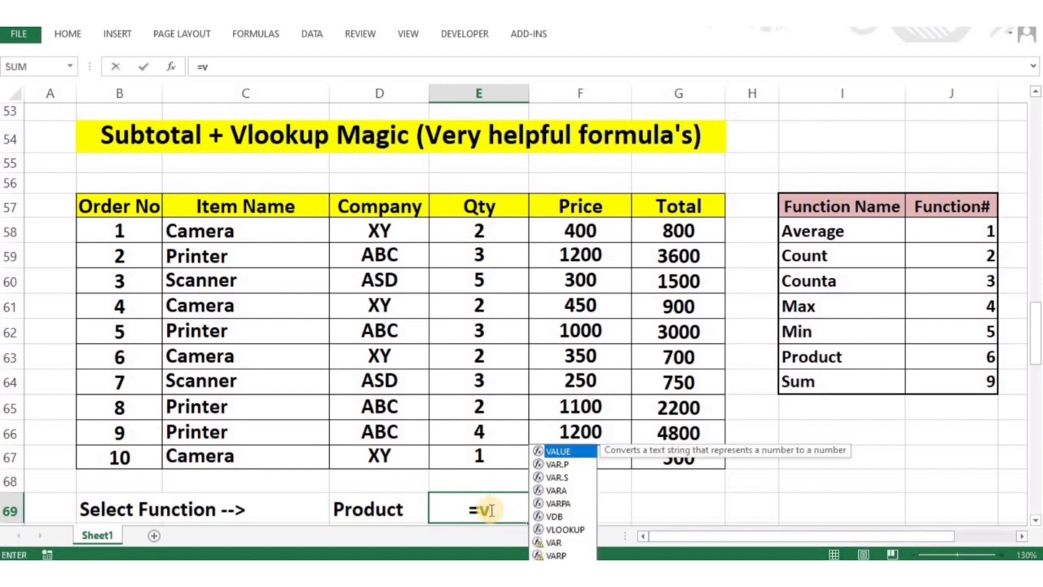
{"action": "type", "text": "loo"}
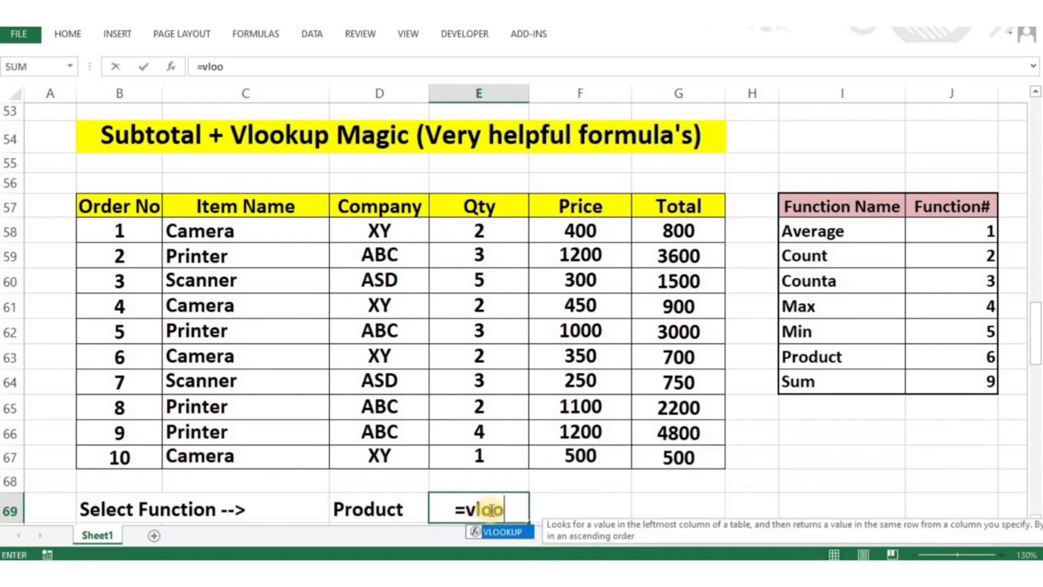
{"action": "type", "text": "k"}
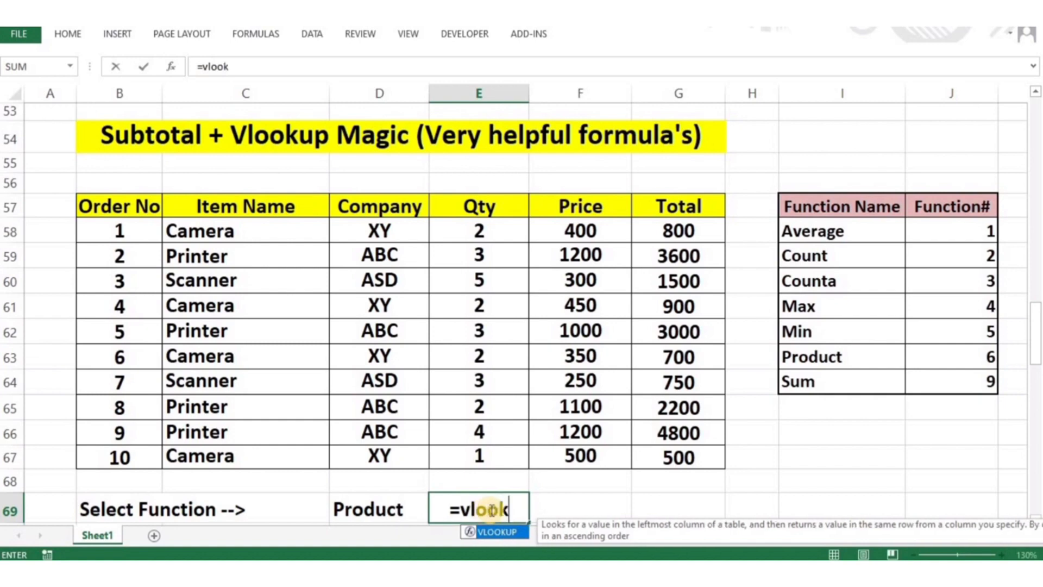
{"action": "type", "text": "up"}
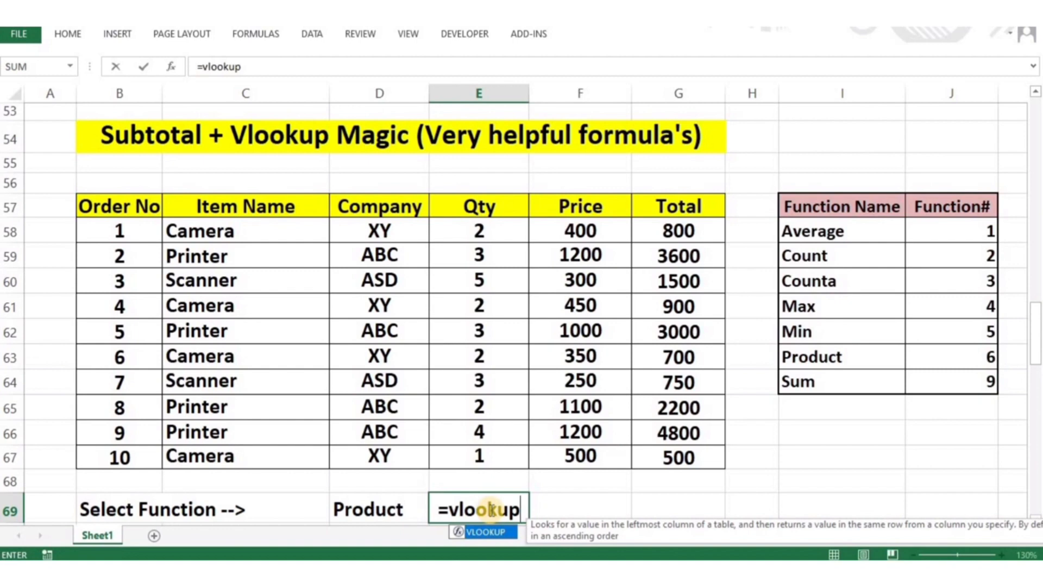
{"action": "type", "text": "("}
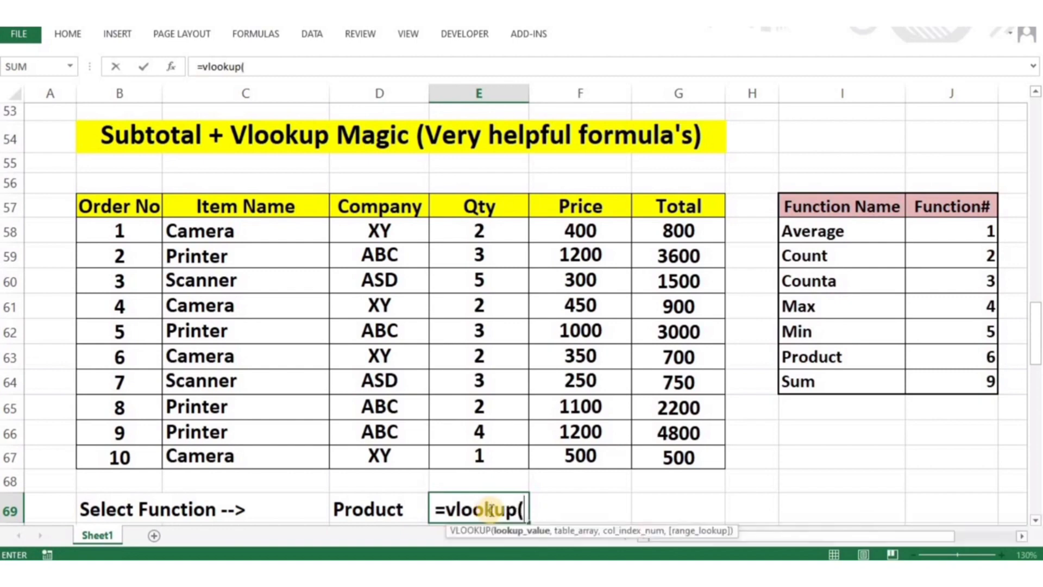
{"action": "left_click", "coordinate": [385, 511]}
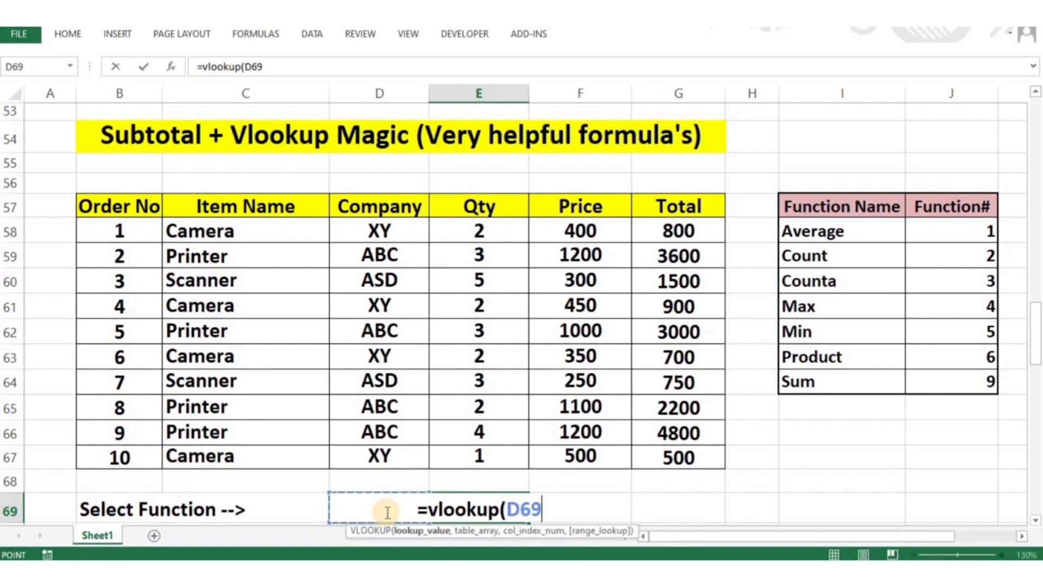
{"action": "type", "text": ","}
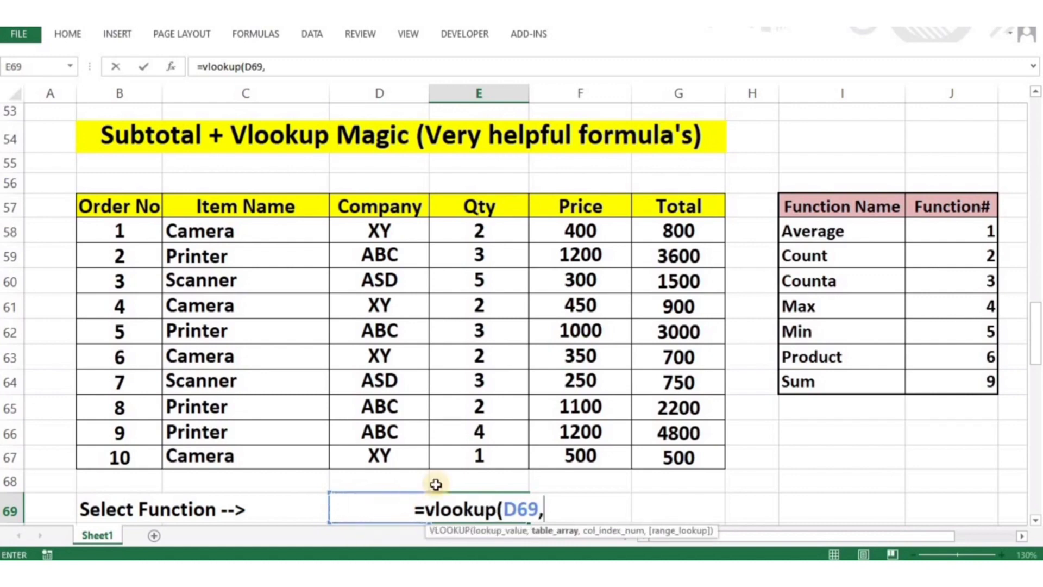
Complete the VLOOKUP in E69 with table array I57:J64, column index 2 and 0 for an exact match.
{"action": "left_click_drag", "start_coordinate": [805, 204], "coordinate": [969, 384]}
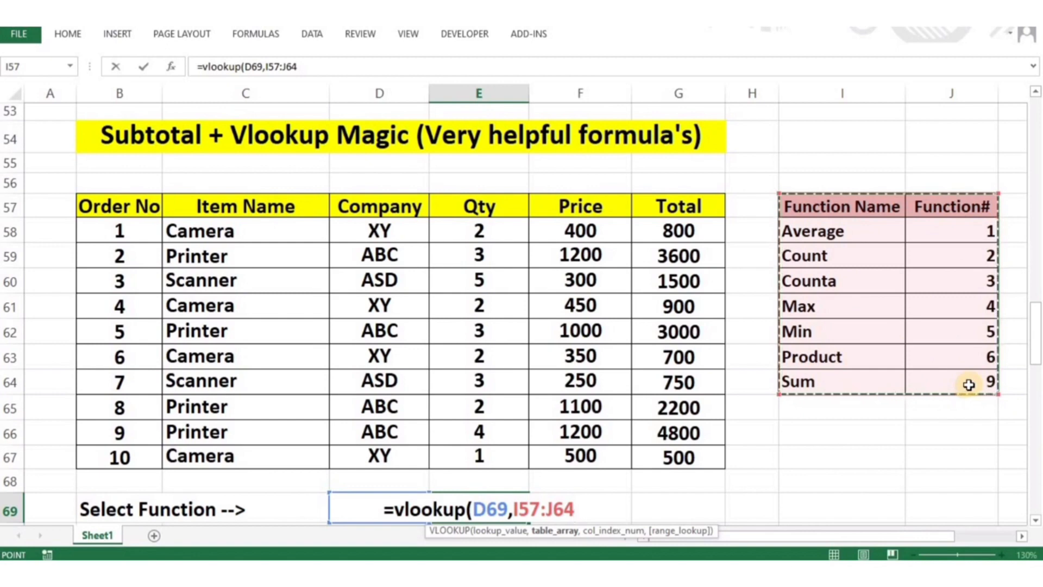
{"action": "type", "text": ","}
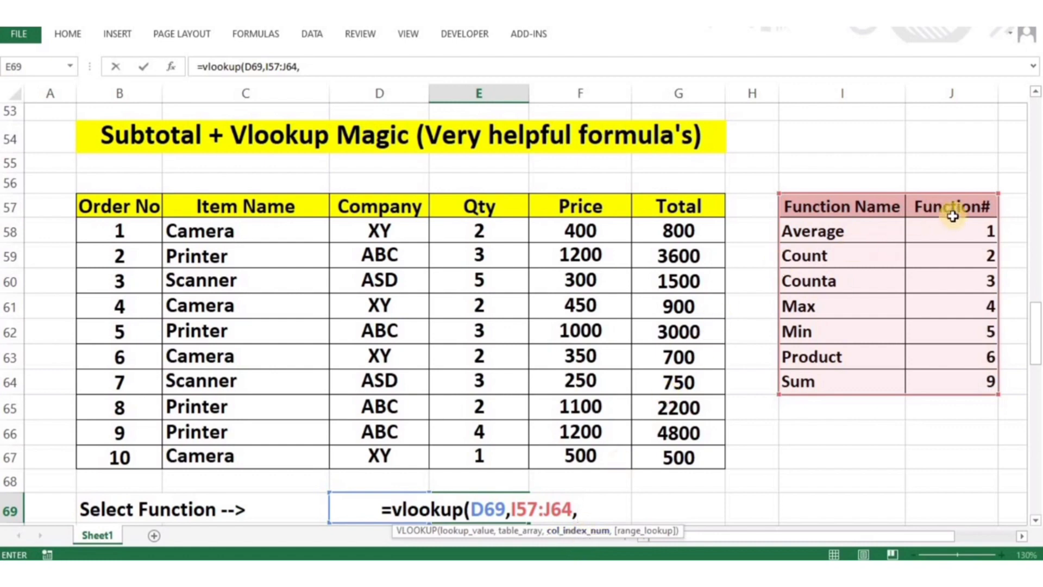
{"action": "type", "text": "2"}
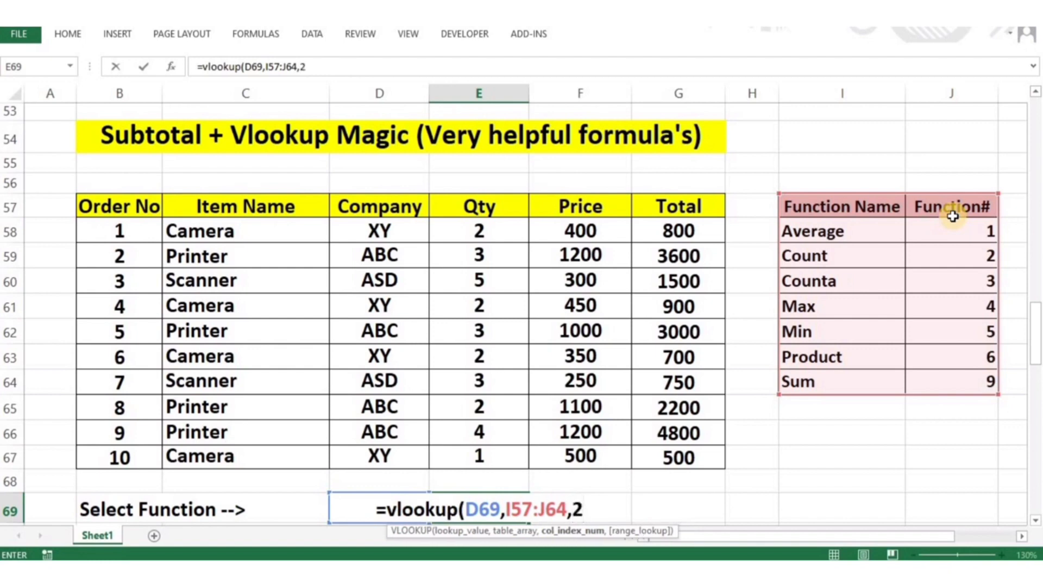
{"action": "type", "text": ","}
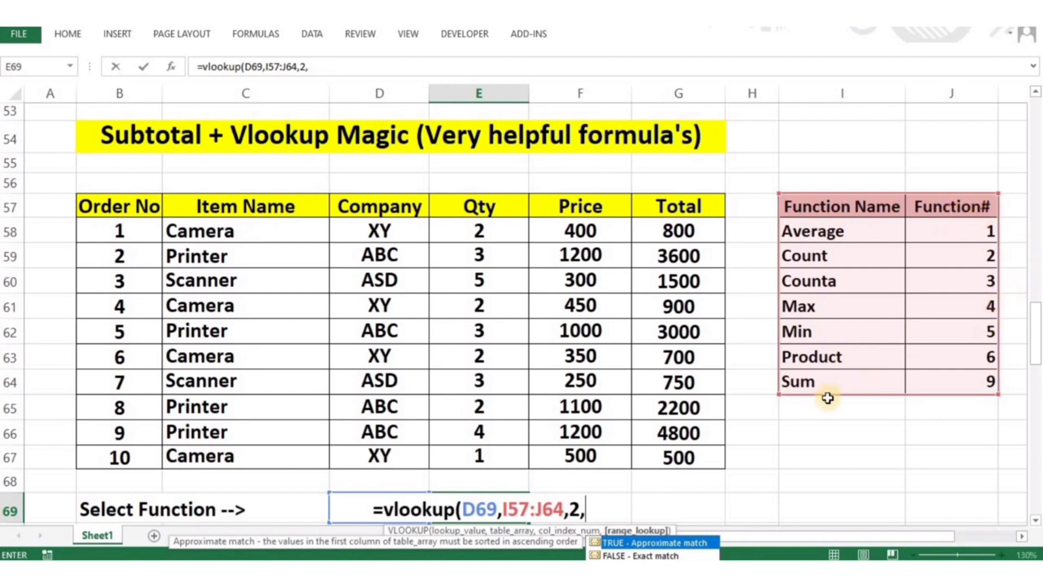
{"action": "type", "text": "0"}
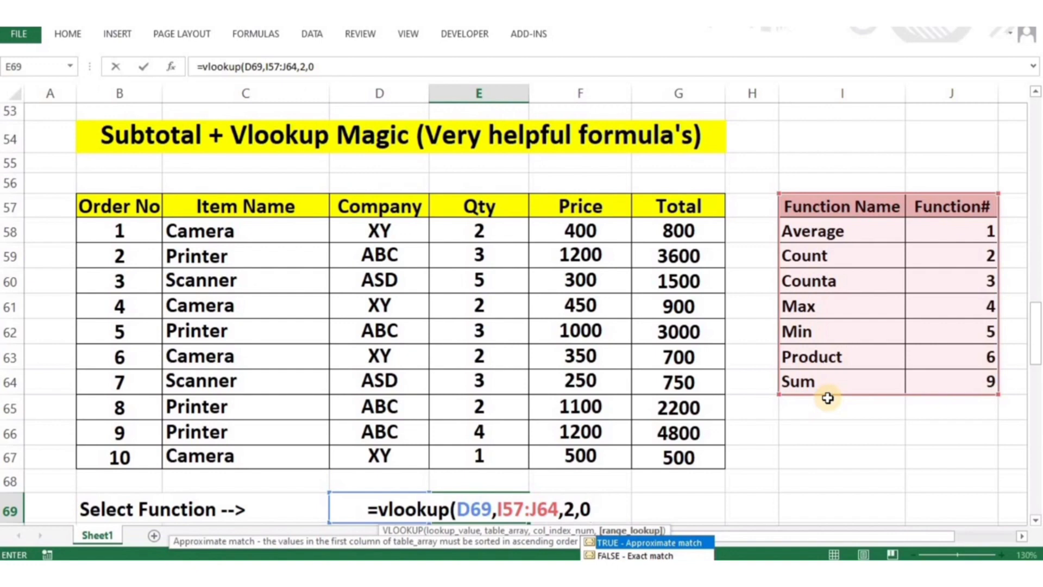
{"action": "type", "text": ")"}
{"action": "key", "text": "Return"}
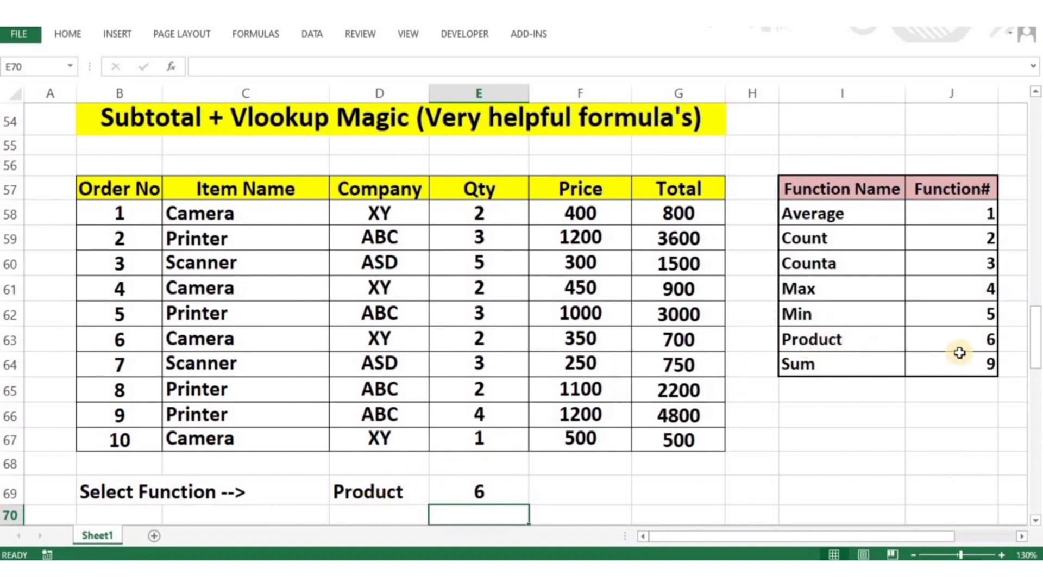
Test the function number lookup by choosing Average in D69 and switching the selection to Sum.
{"action": "left_click", "coordinate": [394, 487]}
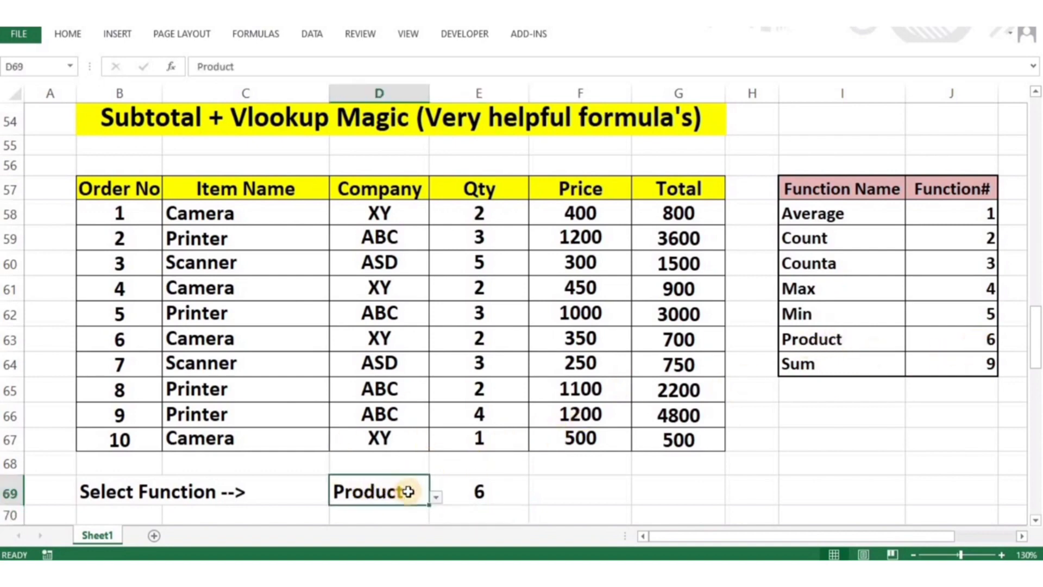
{"action": "left_click", "coordinate": [435, 497]}
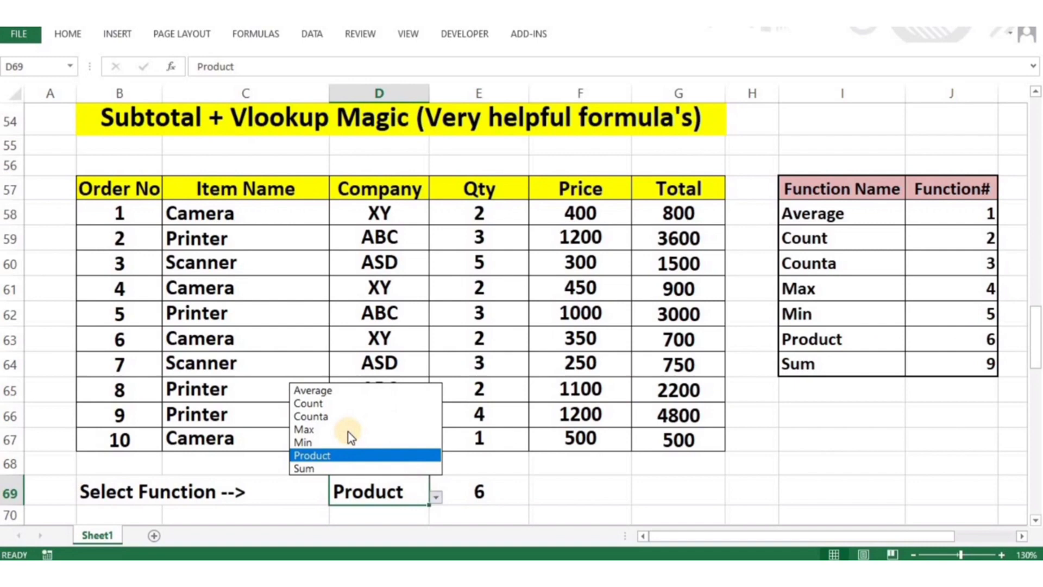
{"action": "left_click", "coordinate": [339, 391]}
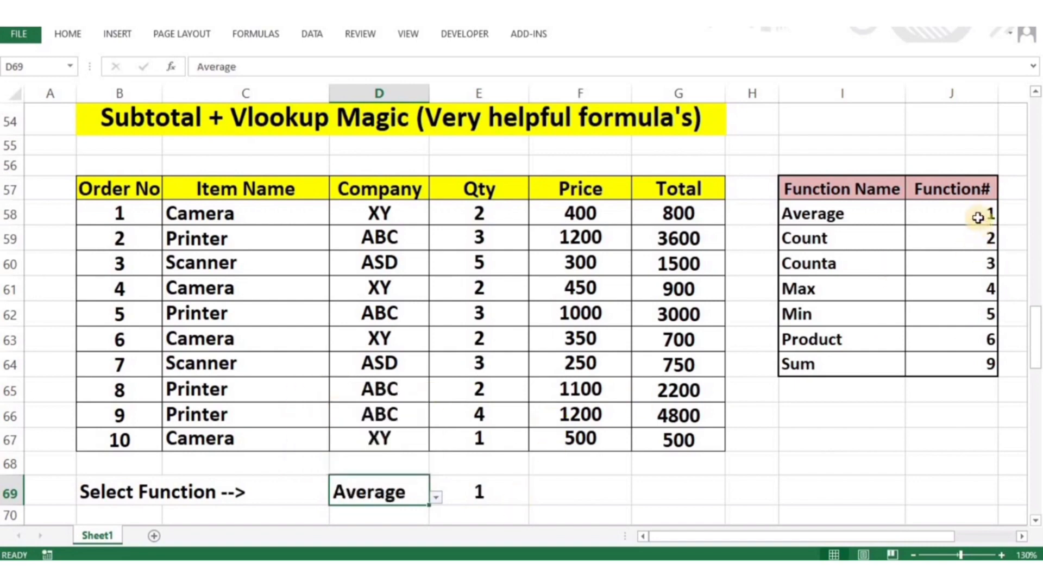
{"action": "left_click", "coordinate": [434, 503]}
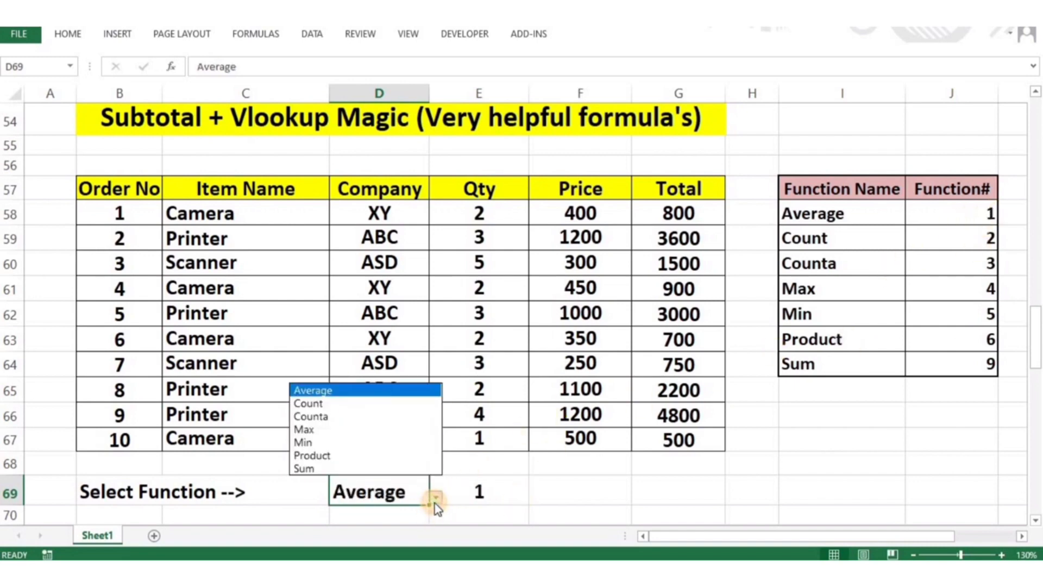
{"action": "left_click", "coordinate": [364, 469]}
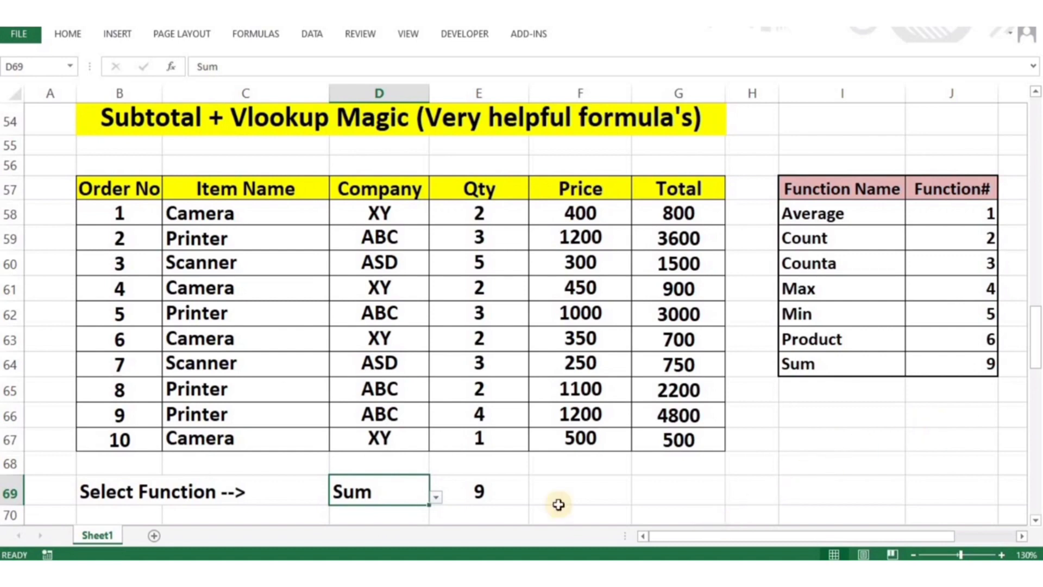
Wrap the VLOOKUP in E69 in a SUBTOTAL as its function number, with the Qty range E58:E67 as the reference.
{"action": "double_click", "coordinate": [492, 495]}
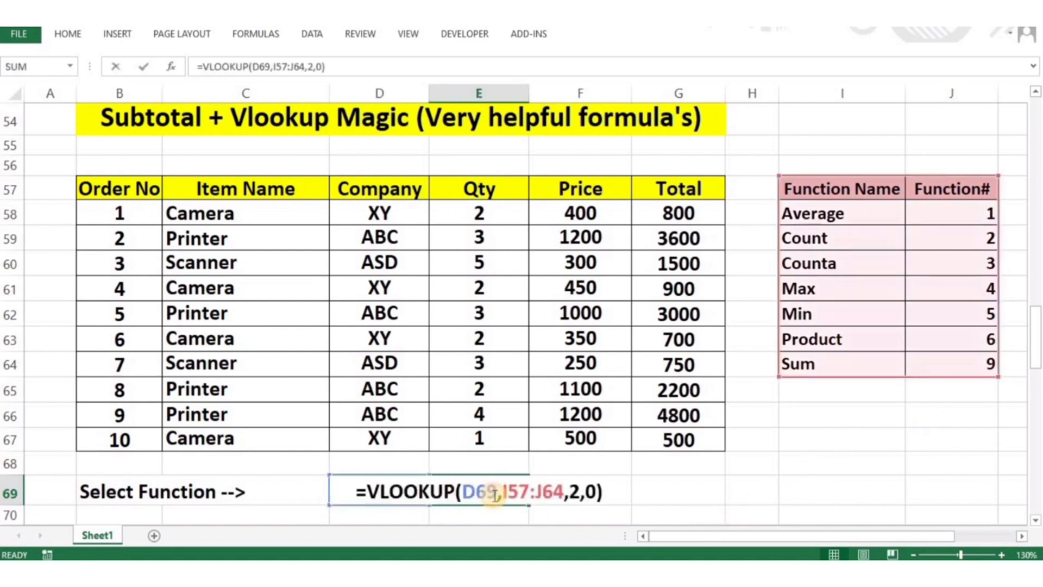
{"action": "left_click", "coordinate": [367, 491]}
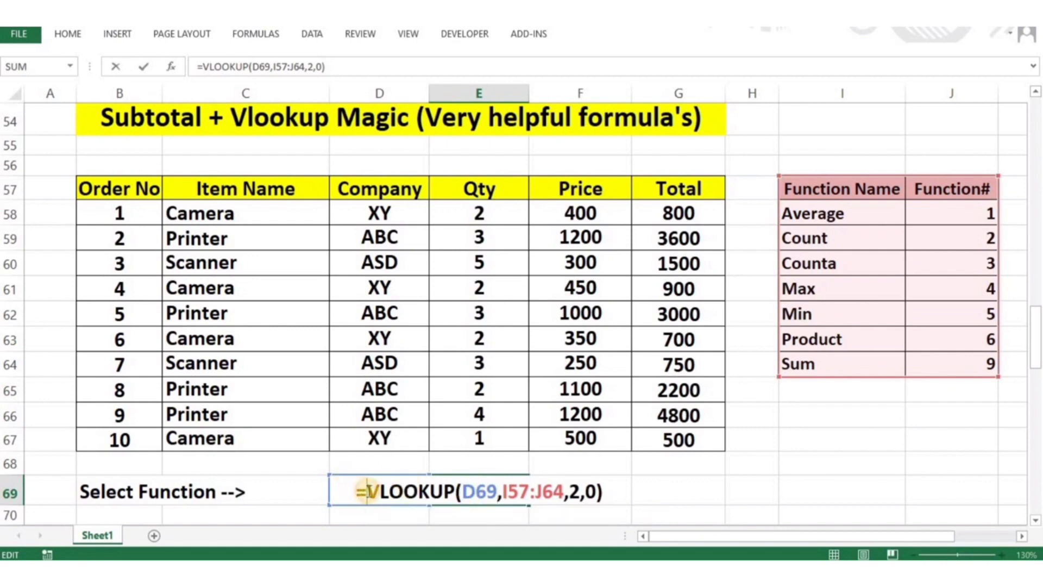
{"action": "type", "text": "sub"}
{"action": "type", "text": "total"}
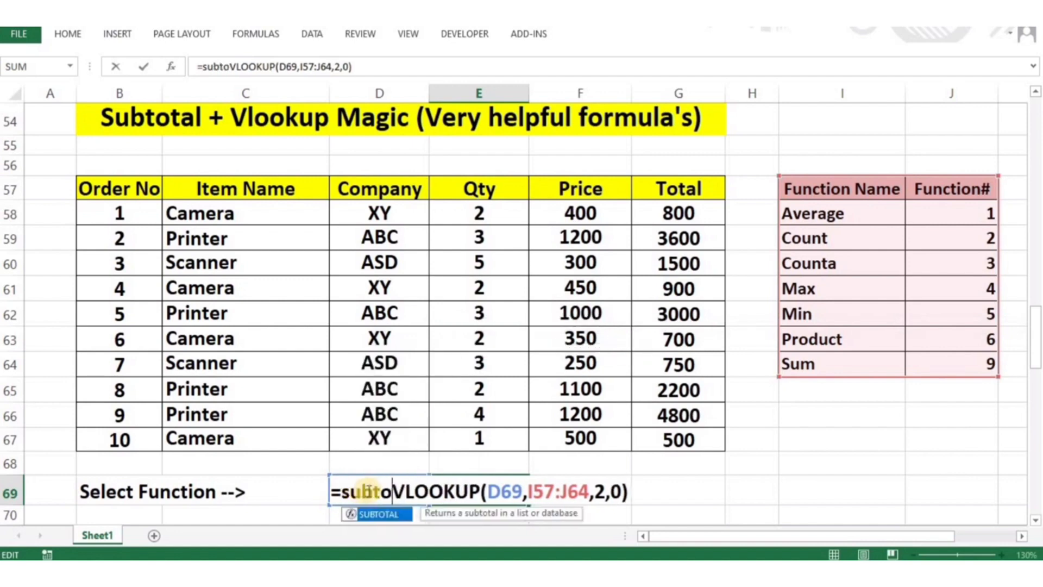
{"action": "type", "text": "("}
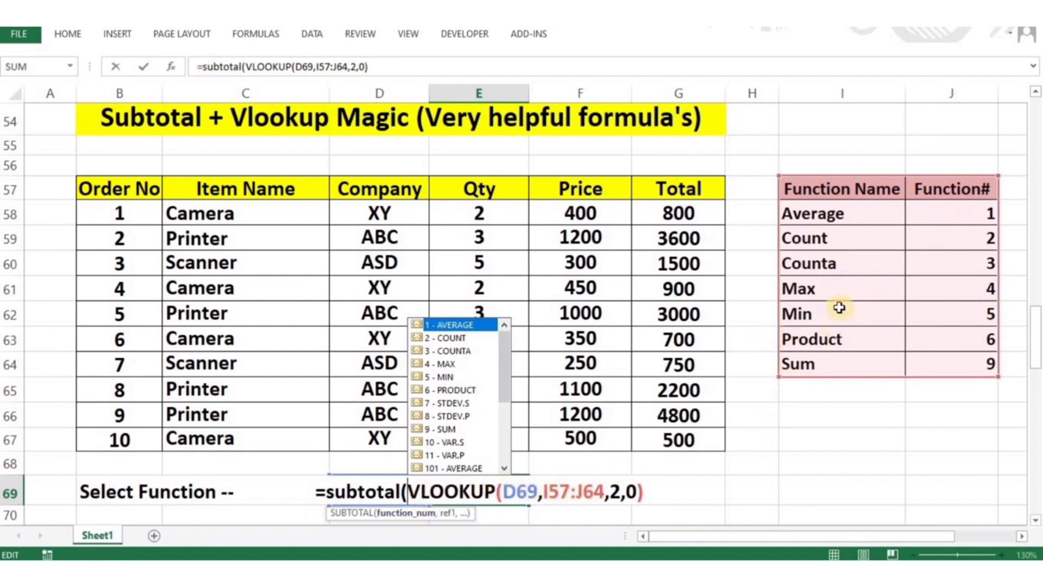
{"action": "left_click", "coordinate": [648, 493]}
{"action": "type", "text": ","}
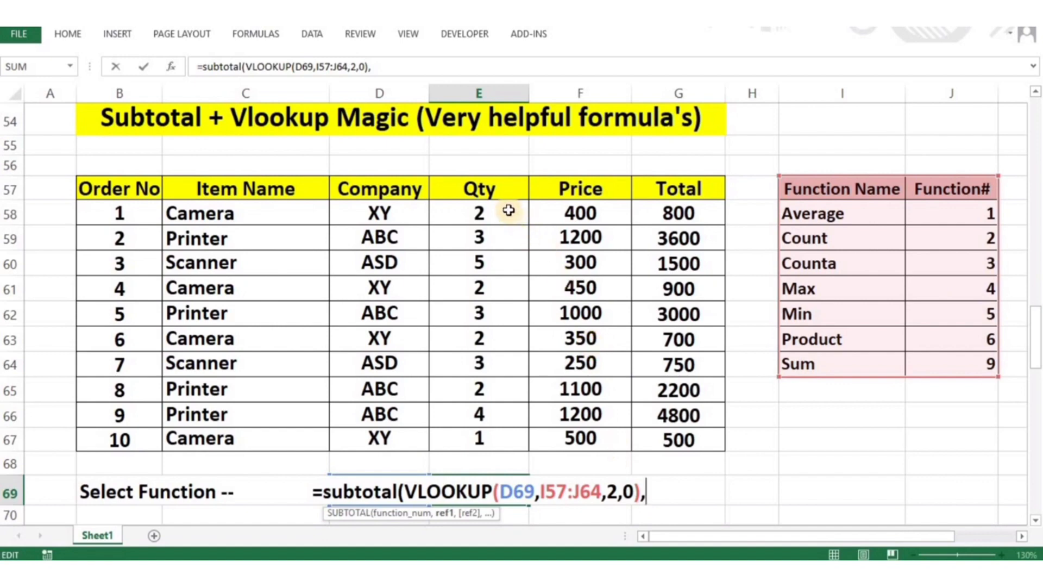
{"action": "left_click_drag", "start_coordinate": [508, 210], "coordinate": [489, 437]}
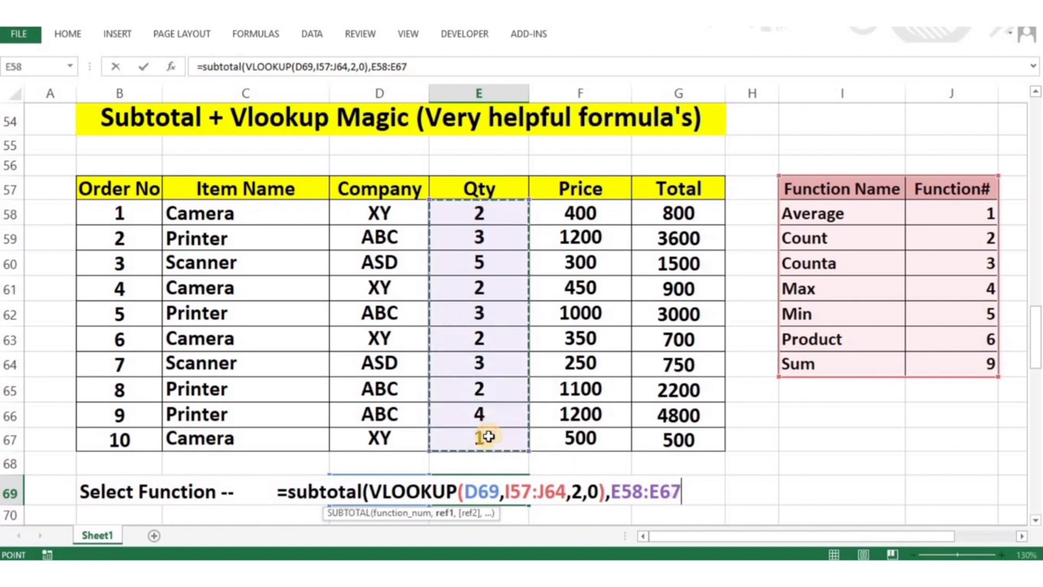
{"action": "type", "text": ")"}
{"action": "key", "text": "Return"}
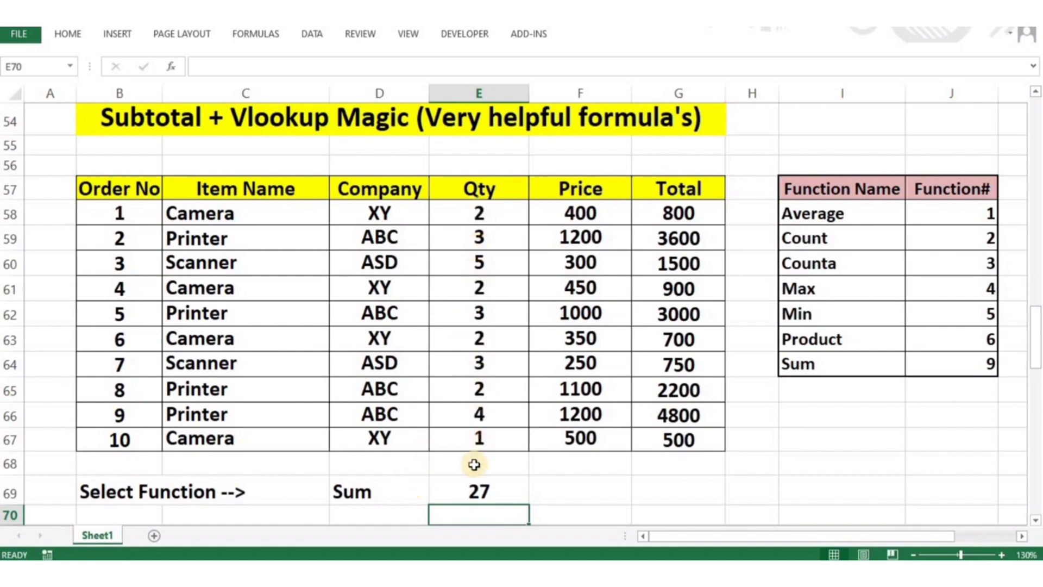
Test the summary formula by switching the function selector D69 to Max and then to Min.
{"action": "left_click", "coordinate": [410, 491]}
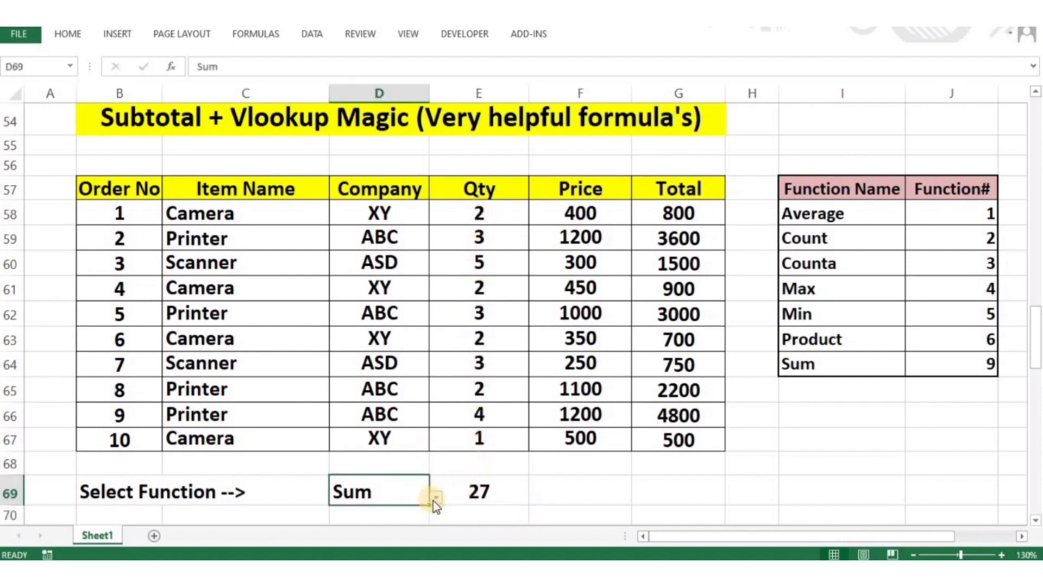
{"action": "left_click", "coordinate": [435, 497]}
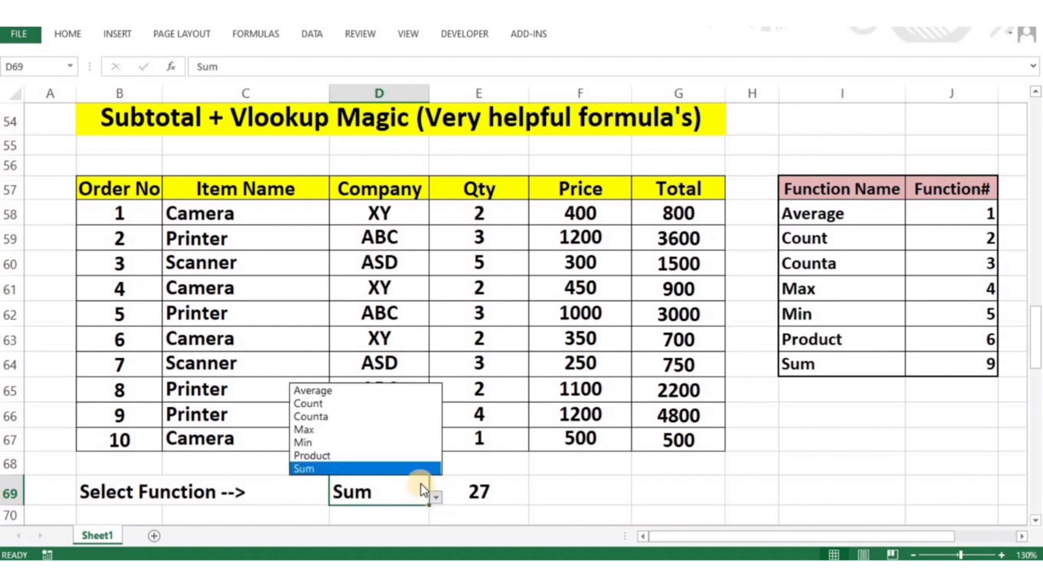
{"action": "left_click", "coordinate": [395, 428]}
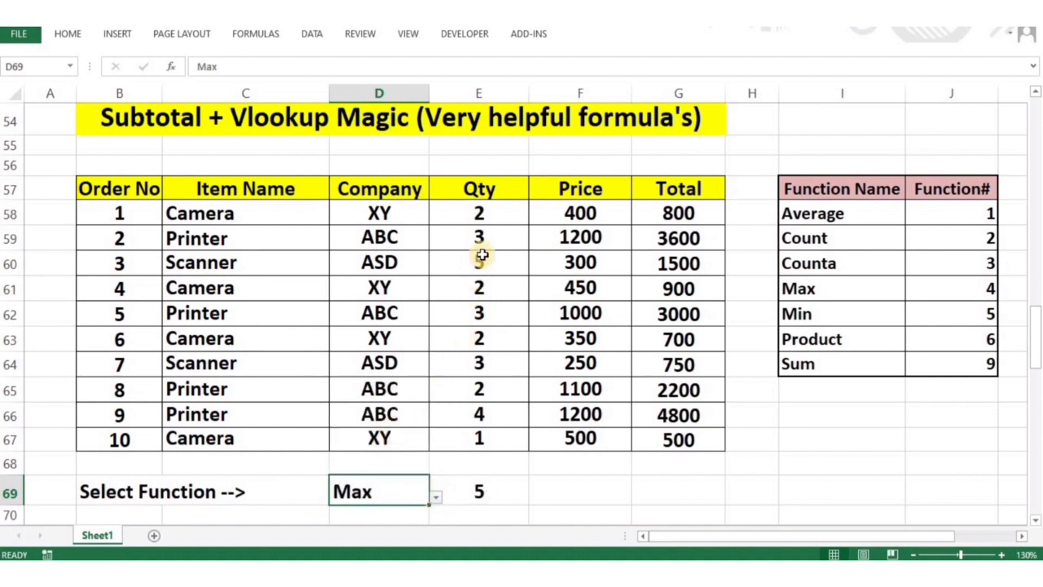
{"action": "left_click", "coordinate": [435, 497]}
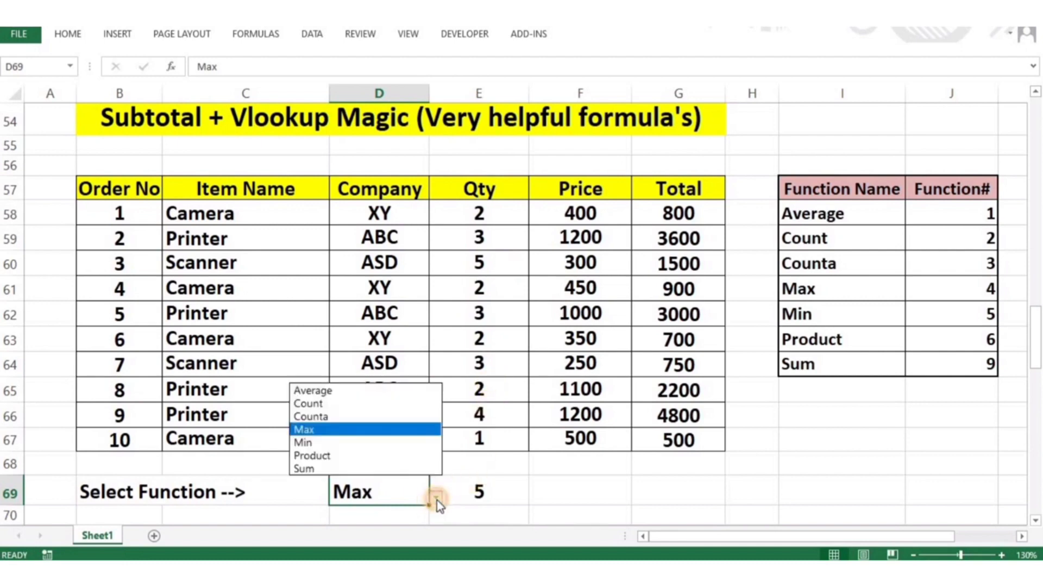
{"action": "left_click", "coordinate": [401, 443]}
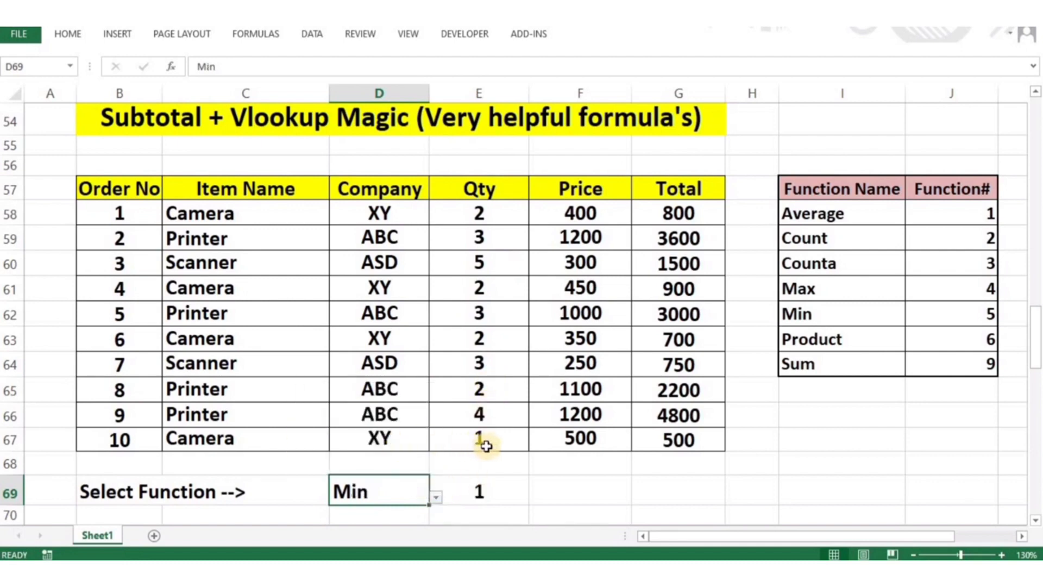
Copy the SUBTOTAL and VLOOKUP formula from E69 into G69 under the Total column.
{"action": "left_click", "coordinate": [437, 504]}
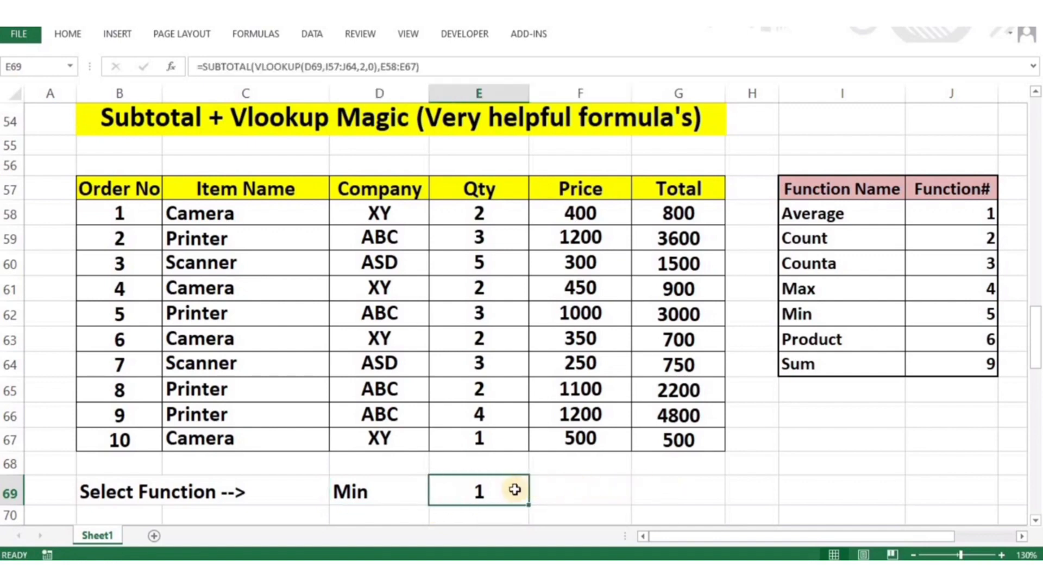
{"action": "key", "text": "Right"}
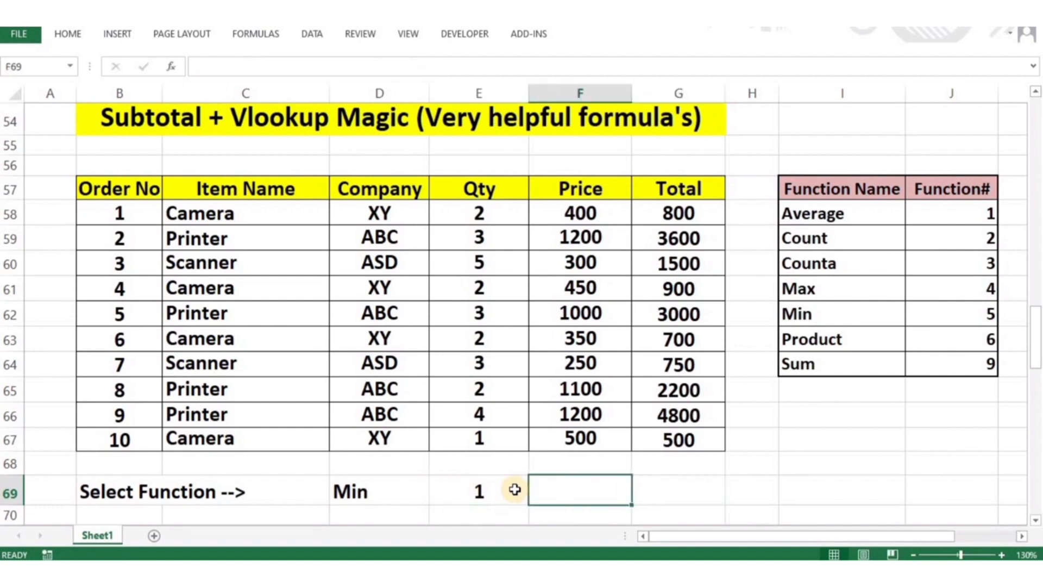
{"action": "key", "text": "Left"}
{"action": "key", "text": "ctrl+c"}
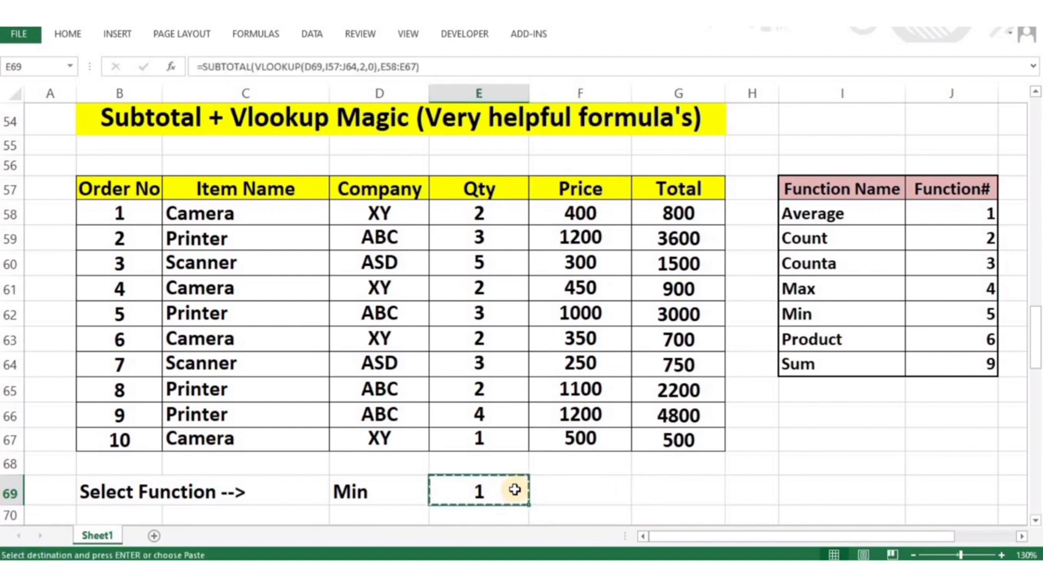
{"action": "key", "text": "Right"}
{"action": "key", "text": "Right"}
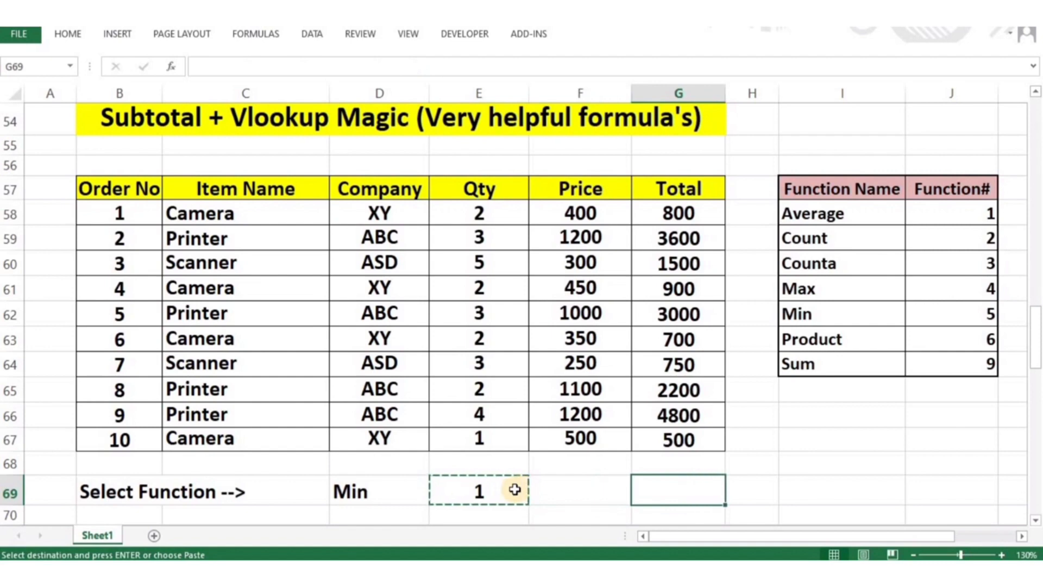
{"action": "key", "text": "Return"}
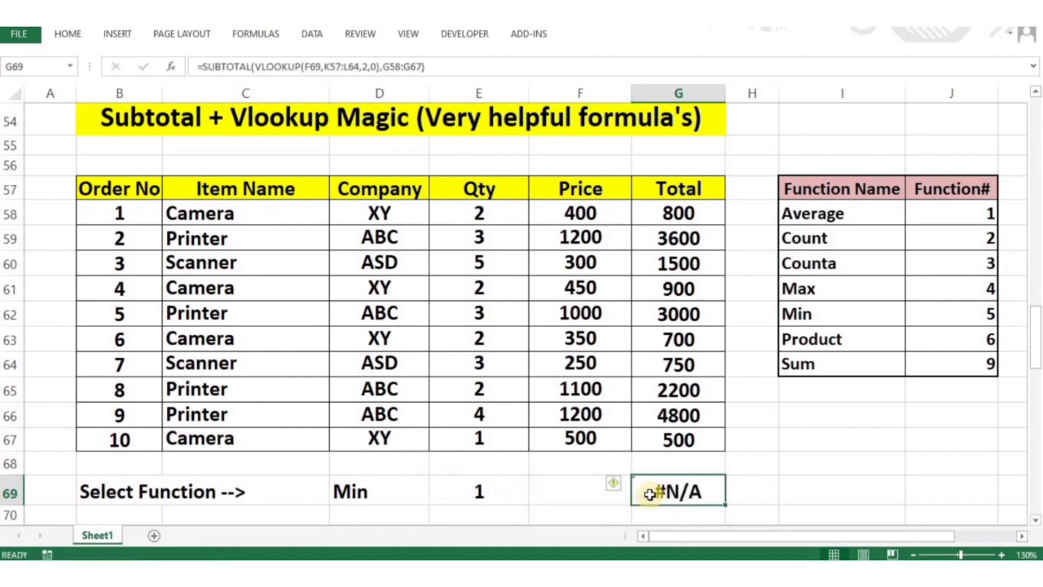
Edit the pasted formula in G69 so the VLOOKUP's lookup value refers to D69.
{"action": "double_click", "coordinate": [650, 492]}
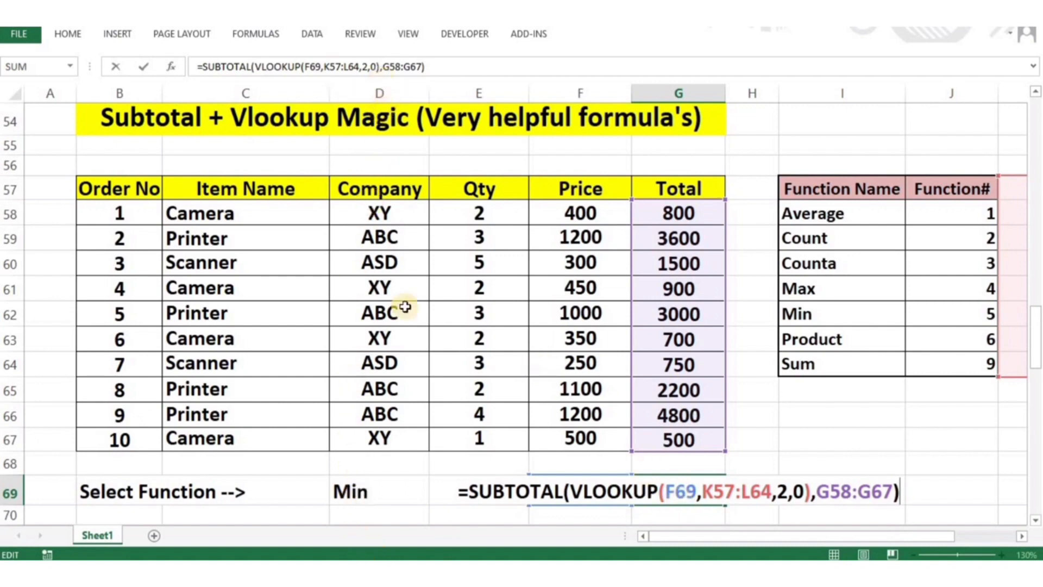
{"action": "left_click", "coordinate": [672, 491]}
{"action": "key", "text": "BackSpace"}
{"action": "type", "text": "d"}
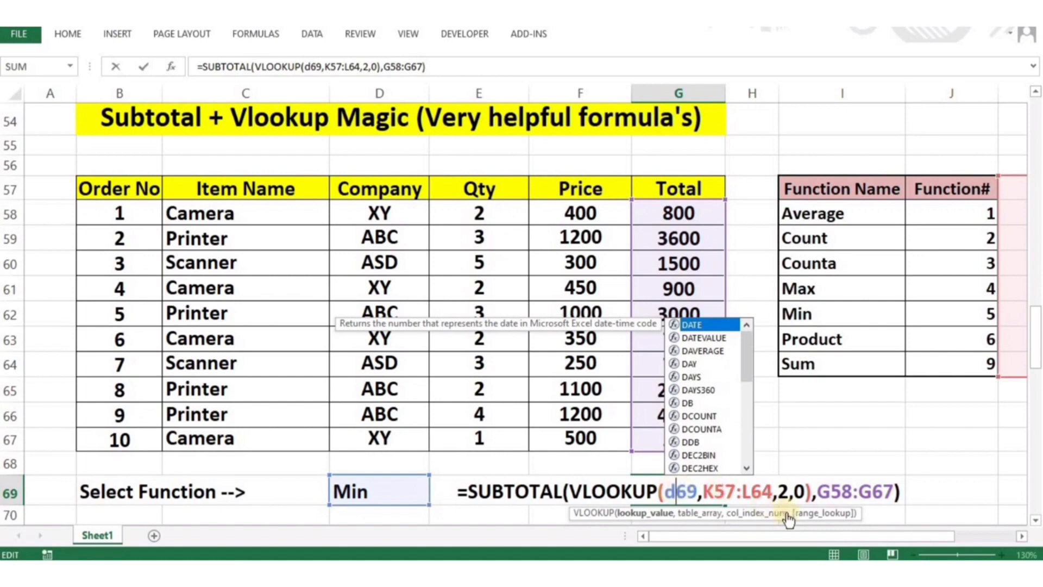
Replace the VLOOKUP's table array in G69 with the function table I57:J64 and enter the formula.
{"action": "left_click", "coordinate": [772, 492]}
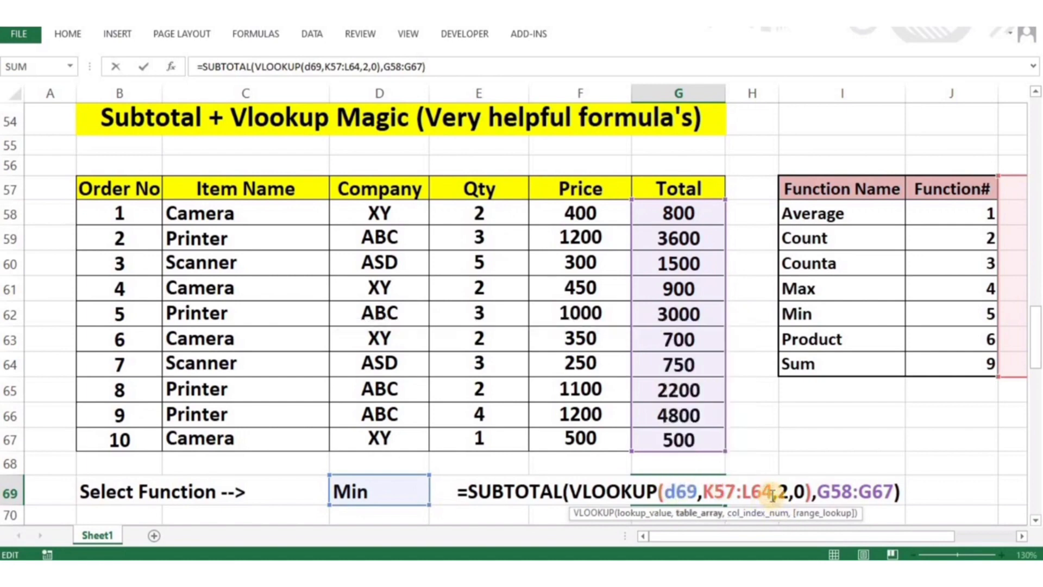
{"action": "key", "text": "BackSpace"}
{"action": "key", "text": "BackSpace"}
{"action": "key", "text": "BackSpace"}
{"action": "key", "text": "BackSpace"}
{"action": "key", "text": "BackSpace"}
{"action": "key", "text": "BackSpace"}
{"action": "key", "text": "BackSpace"}
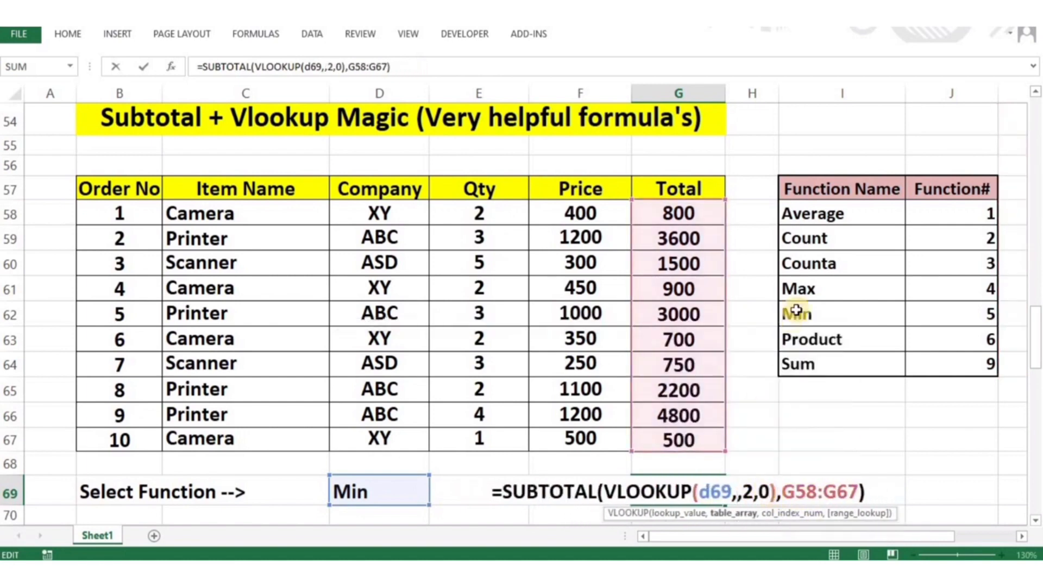
{"action": "left_click_drag", "start_coordinate": [837, 189], "coordinate": [932, 358]}
{"action": "key", "text": "Return"}
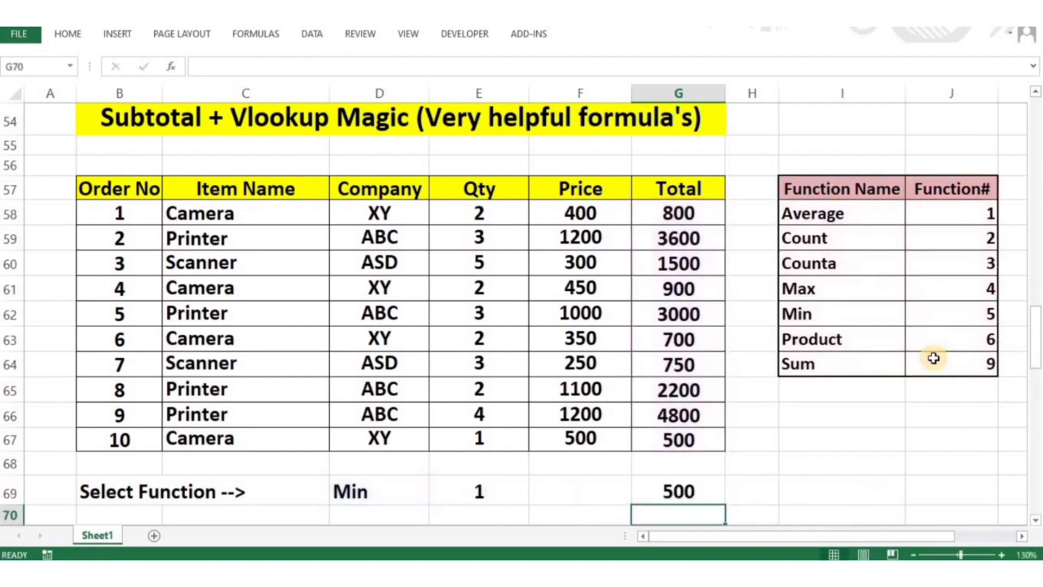
Test both summary formulas by switching D69 to Sum and then to Count.
{"action": "left_click", "coordinate": [380, 496]}
{"action": "left_click", "coordinate": [437, 497]}
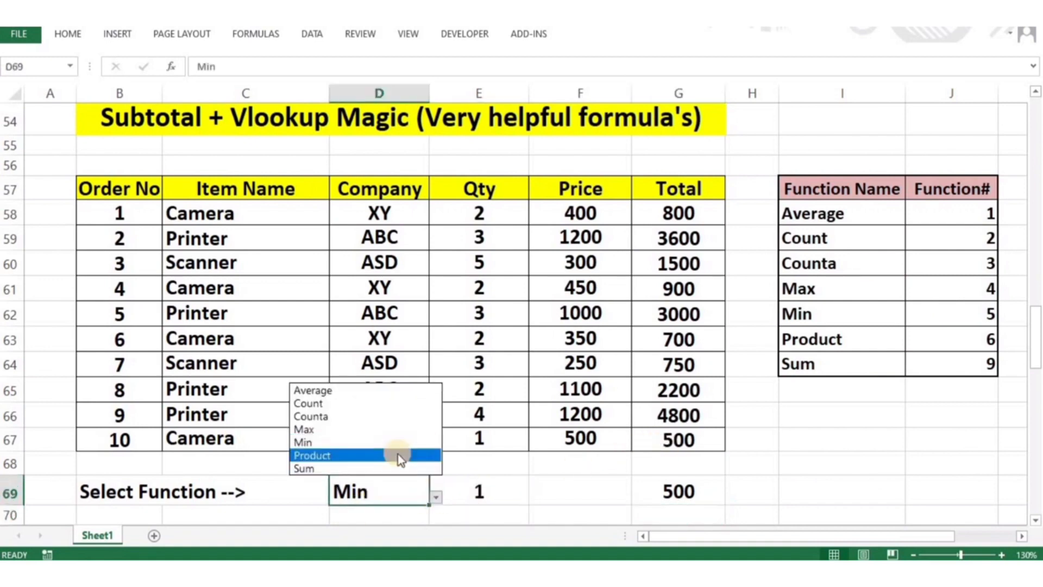
{"action": "key", "text": "Escape"}
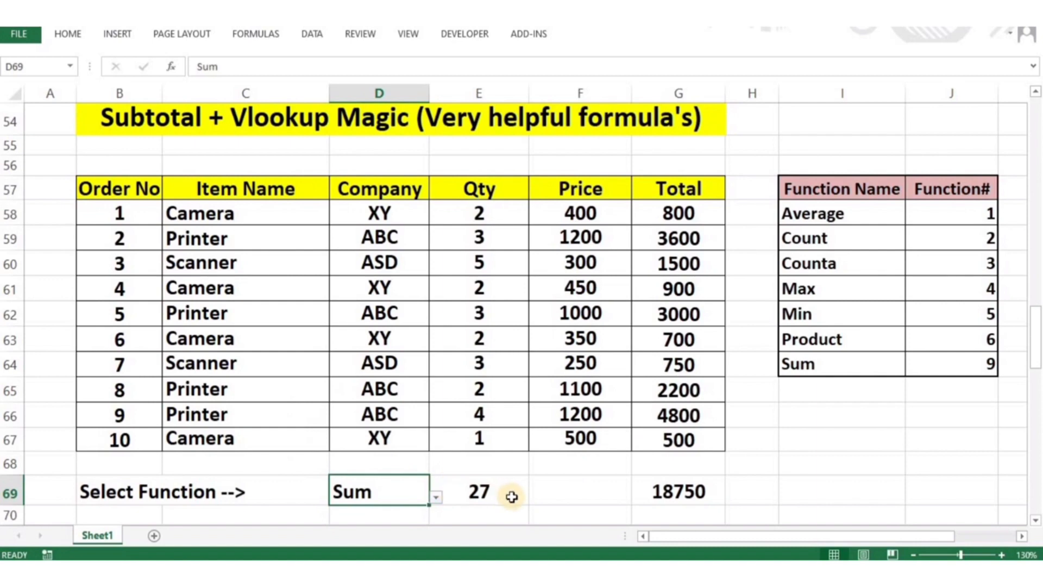
{"action": "left_click", "coordinate": [437, 497]}
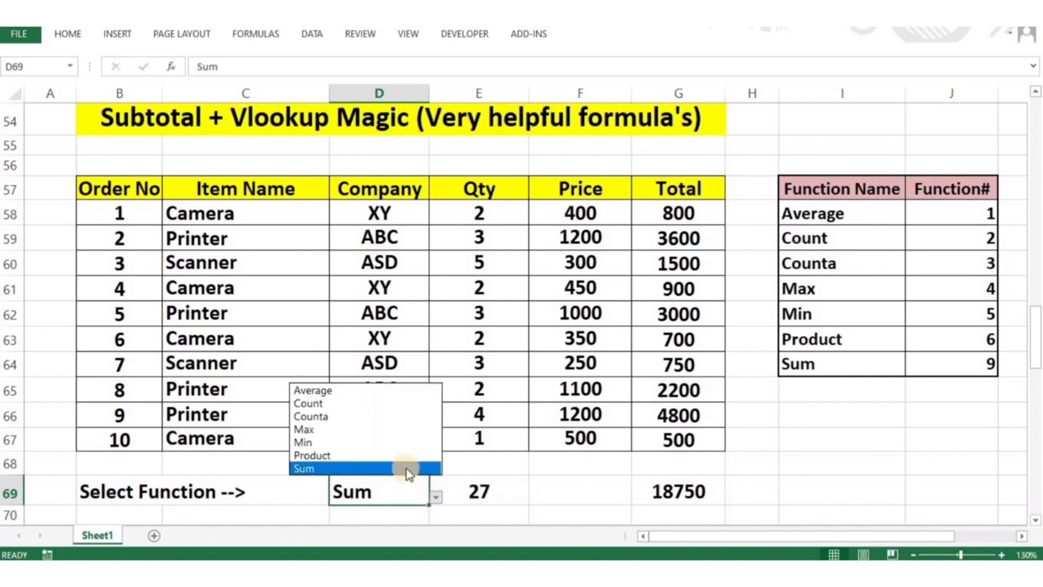
{"action": "left_click", "coordinate": [366, 403]}
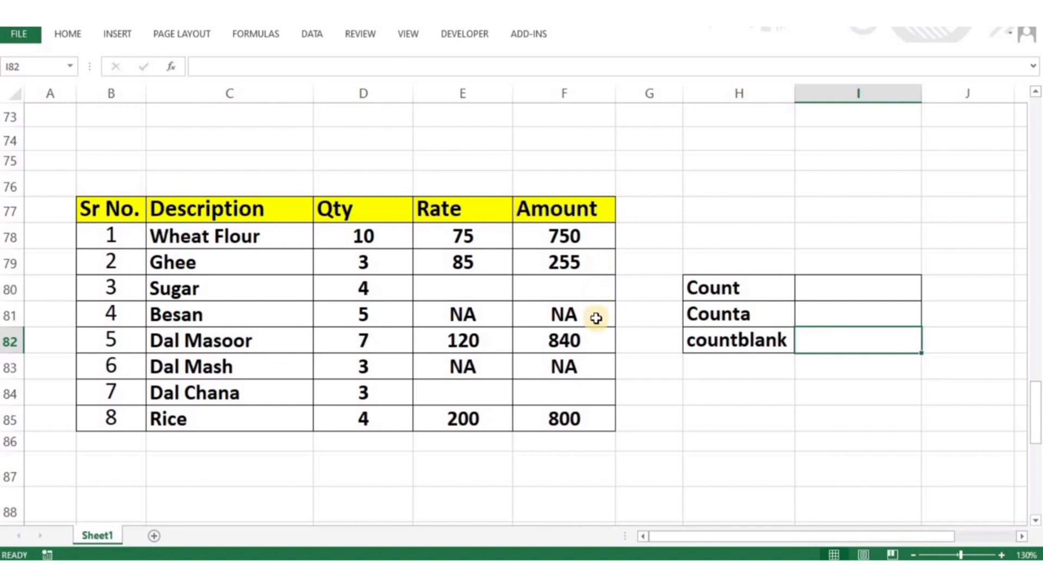
Enter a COUNT formula in I80 over the Amount range F78:F85.
{"action": "left_click", "coordinate": [815, 293]}
{"action": "type", "text": "="}
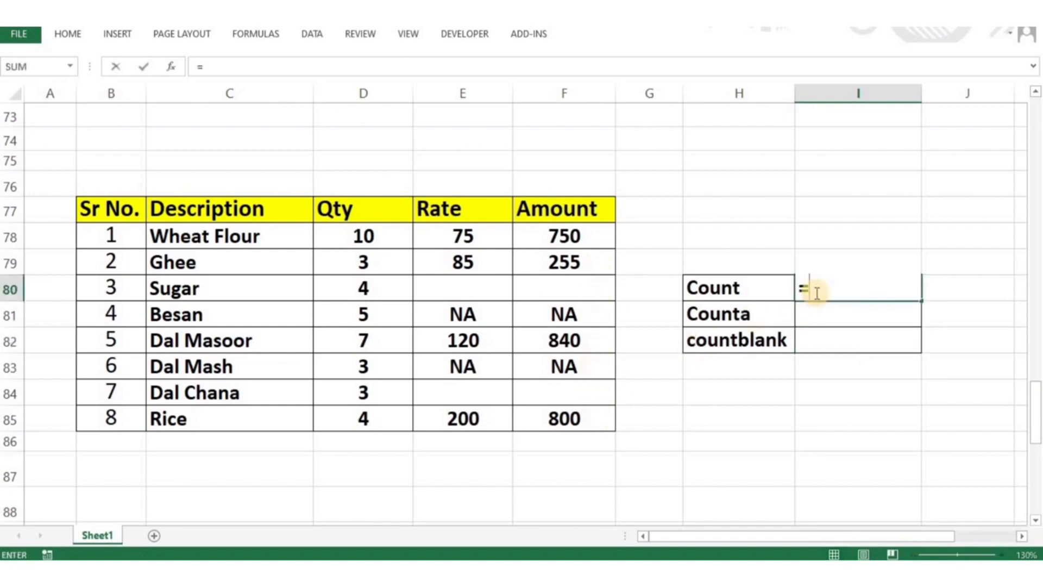
{"action": "type", "text": "count("}
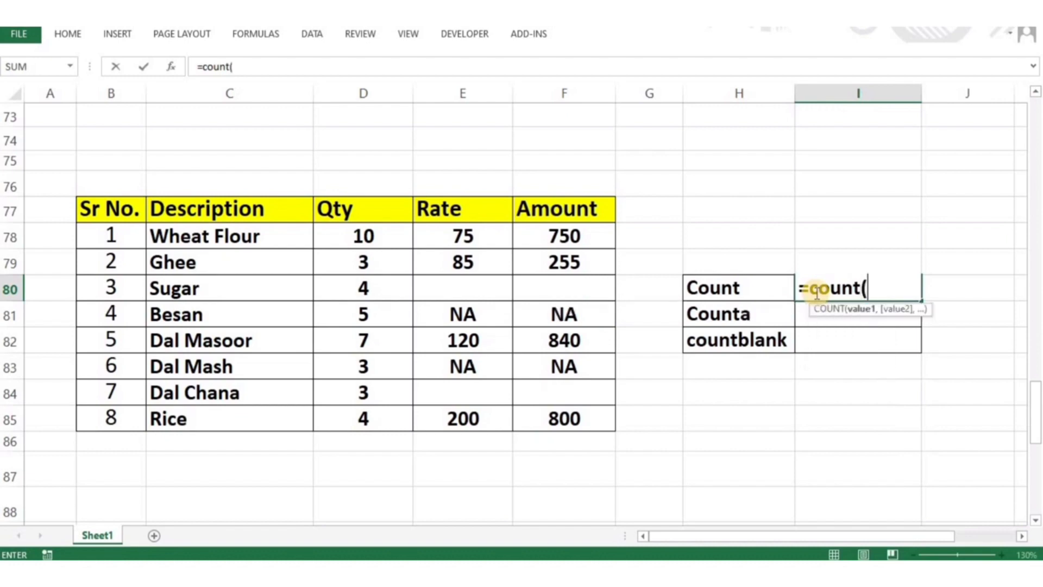
{"action": "left_click_drag", "start_coordinate": [592, 243], "coordinate": [565, 418]}
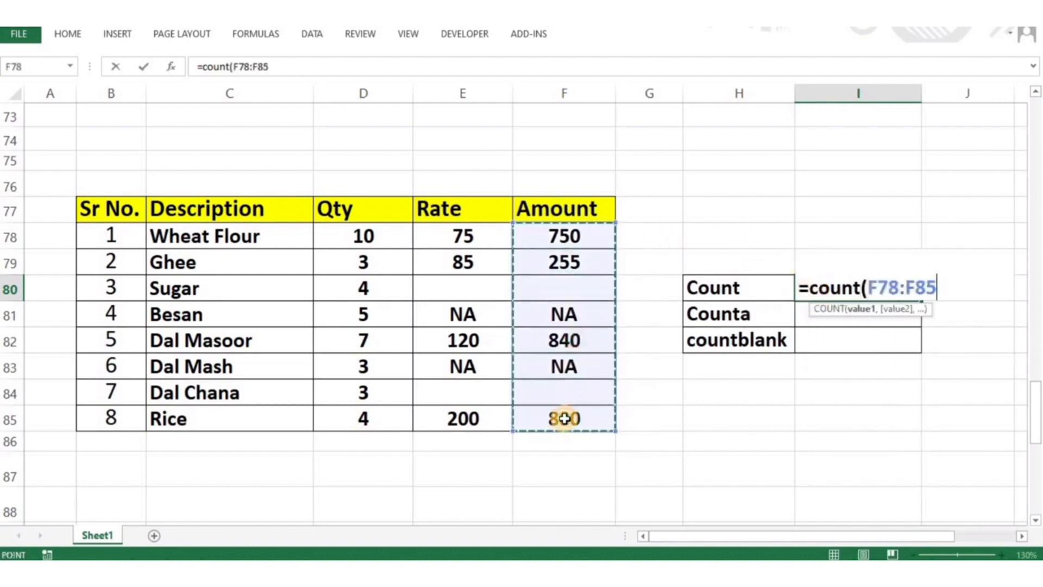
{"action": "type", "text": ")"}
{"action": "key", "text": "Return"}
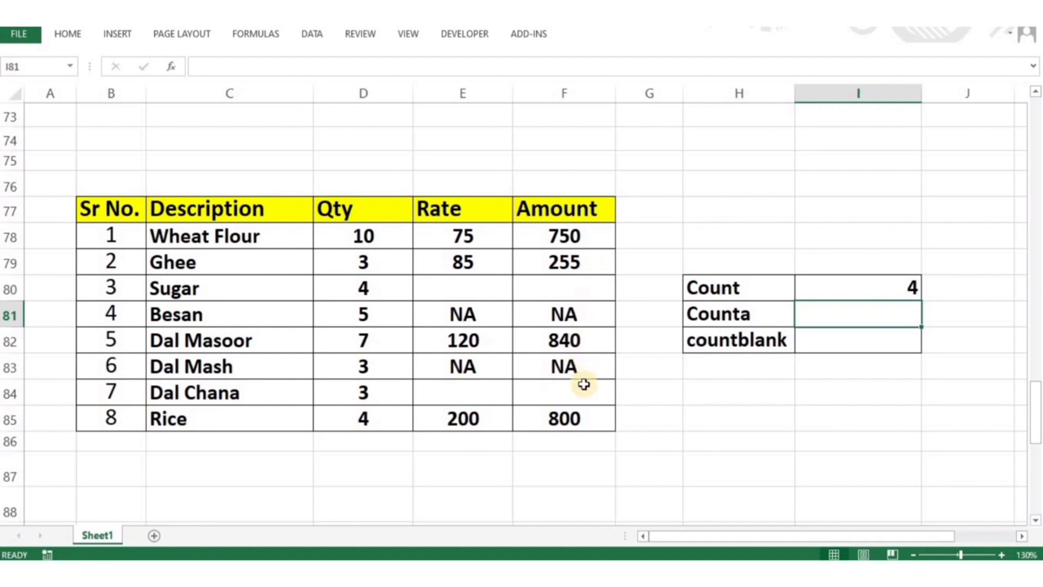
Enter a COUNTA formula in I81 over the Amount range F78:F85.
{"action": "type", "text": "="}
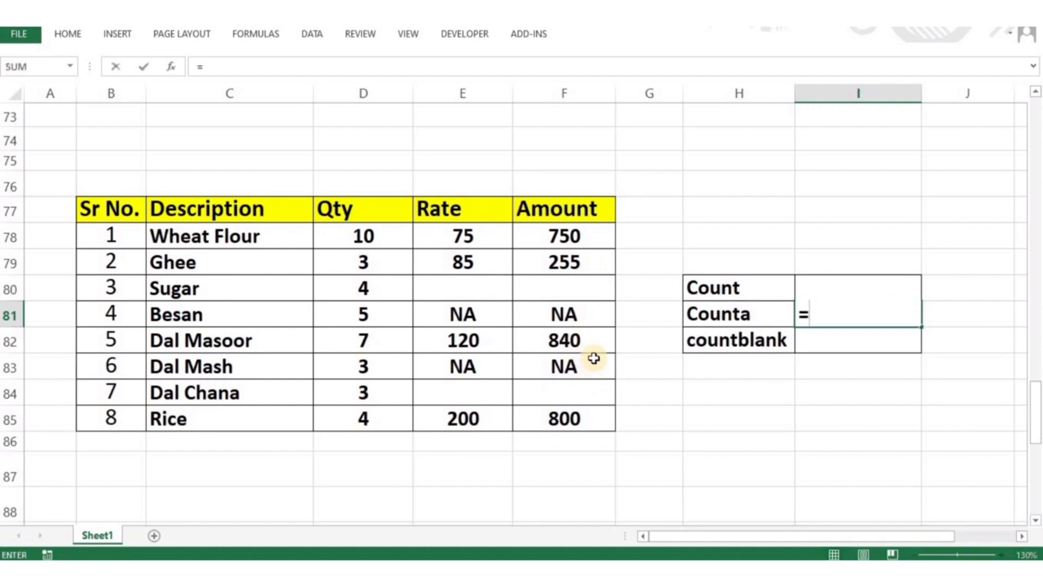
{"action": "type", "text": "counta"}
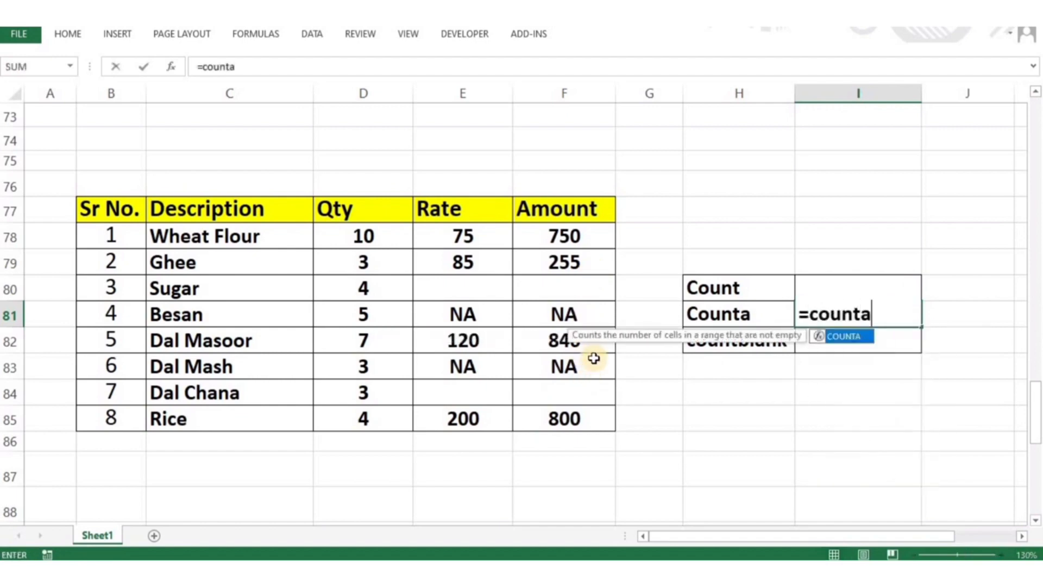
{"action": "type", "text": "("}
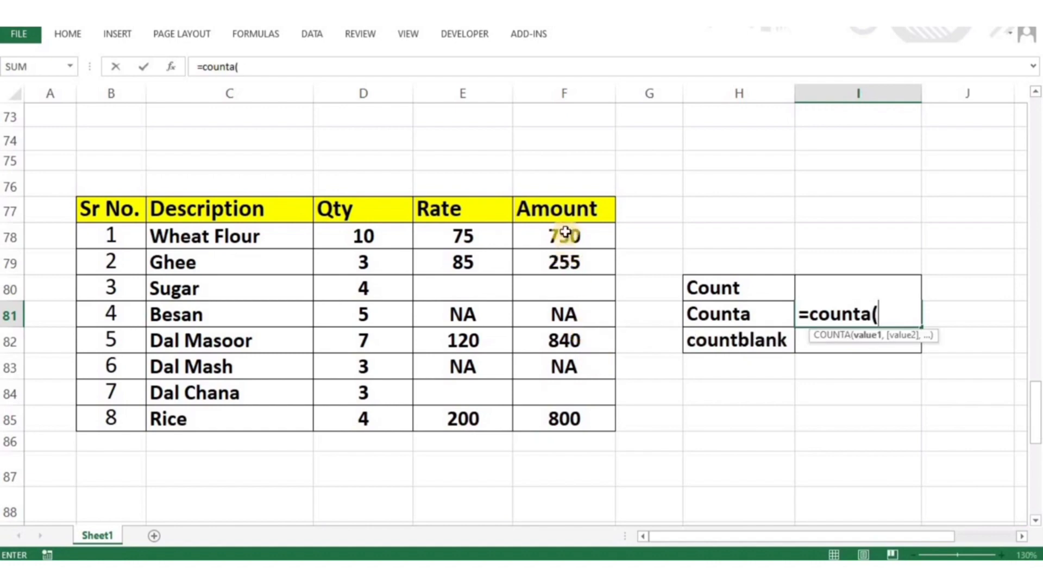
{"action": "left_click_drag", "start_coordinate": [566, 233], "coordinate": [556, 414]}
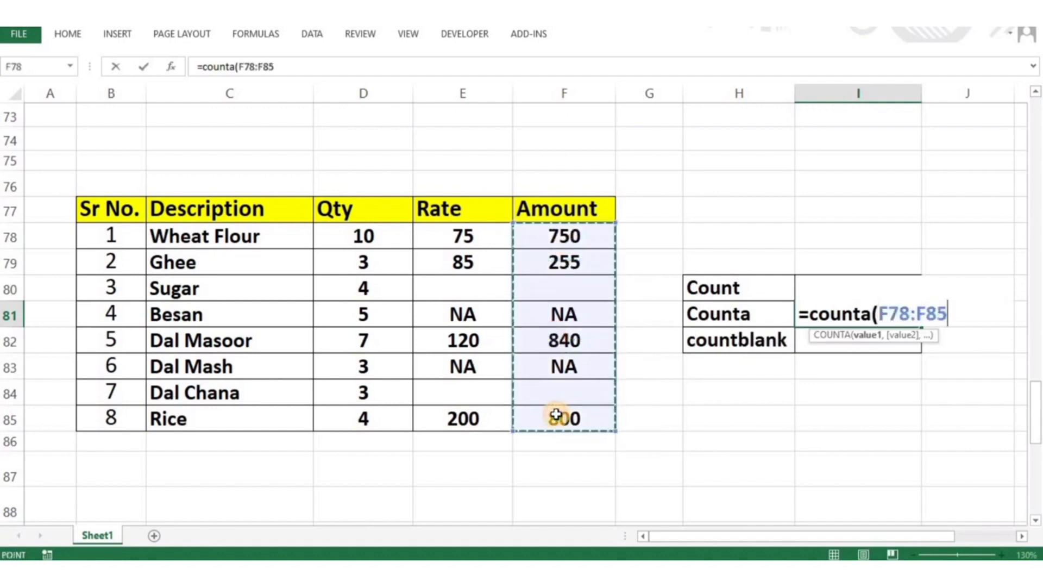
{"action": "type", "text": ")"}
{"action": "key", "text": "Return"}
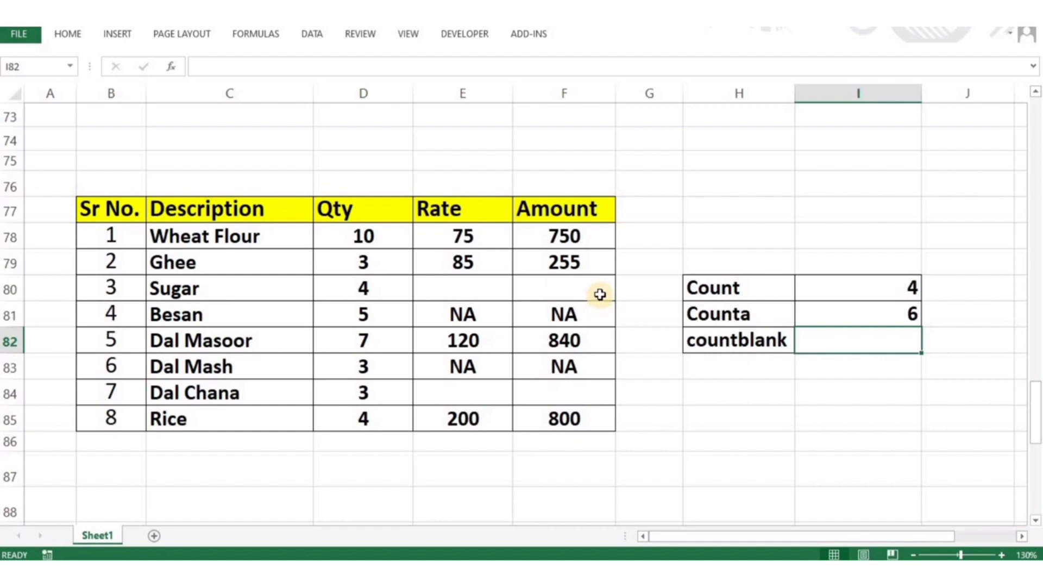
Enter a COUNTBLANK formula in I82 over F78:F85 and select the blank Amount cell F84.
{"action": "type", "text": "=c"}
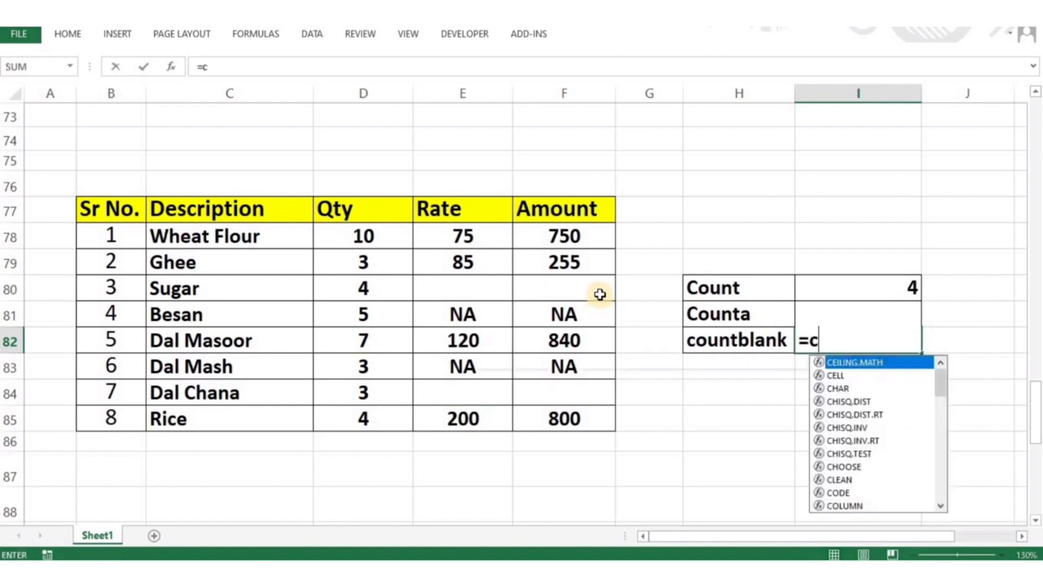
{"action": "type", "text": "ount"}
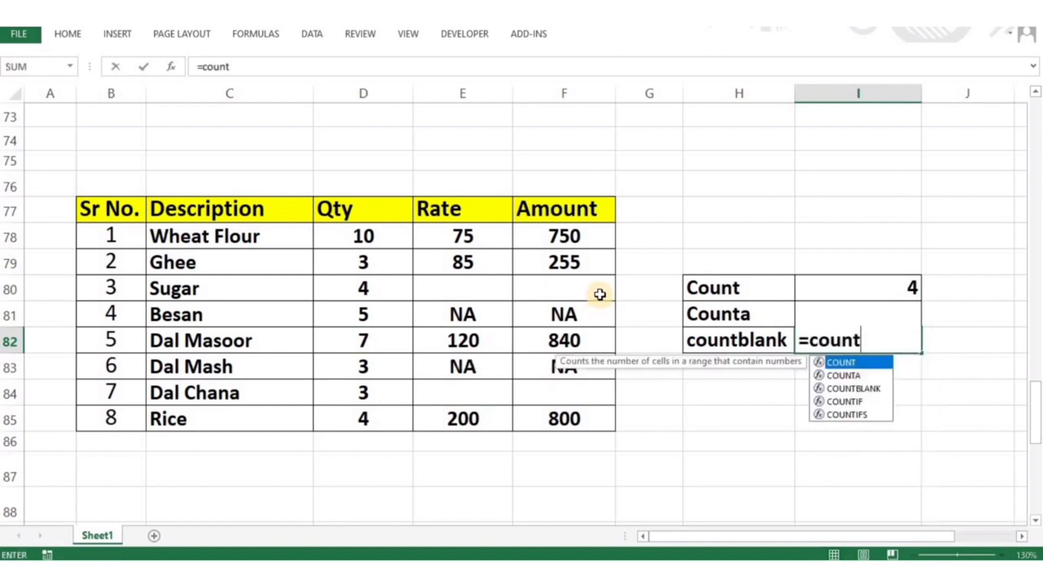
{"action": "type", "text": "blan"}
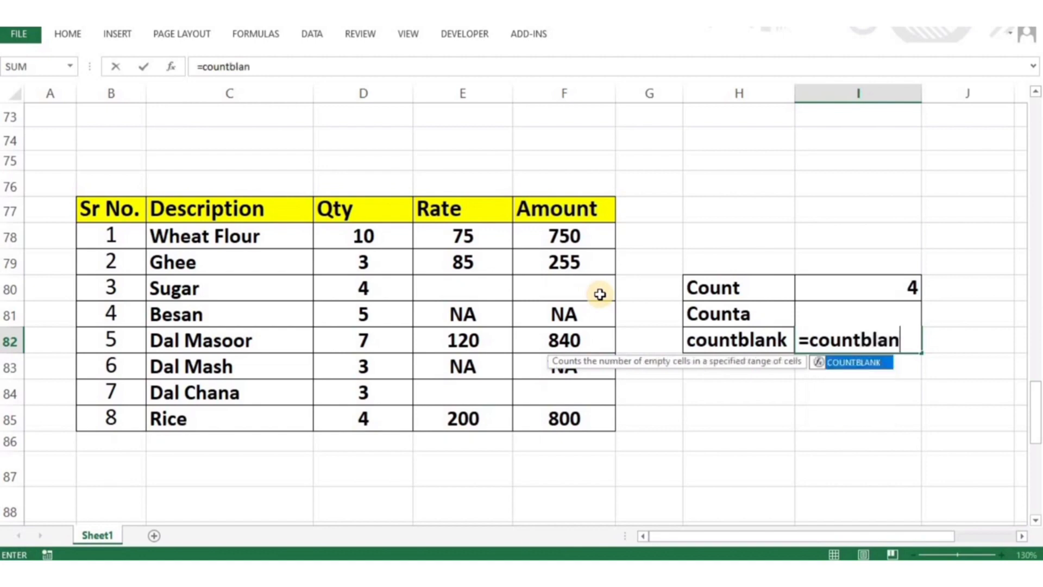
{"action": "type", "text": "k("}
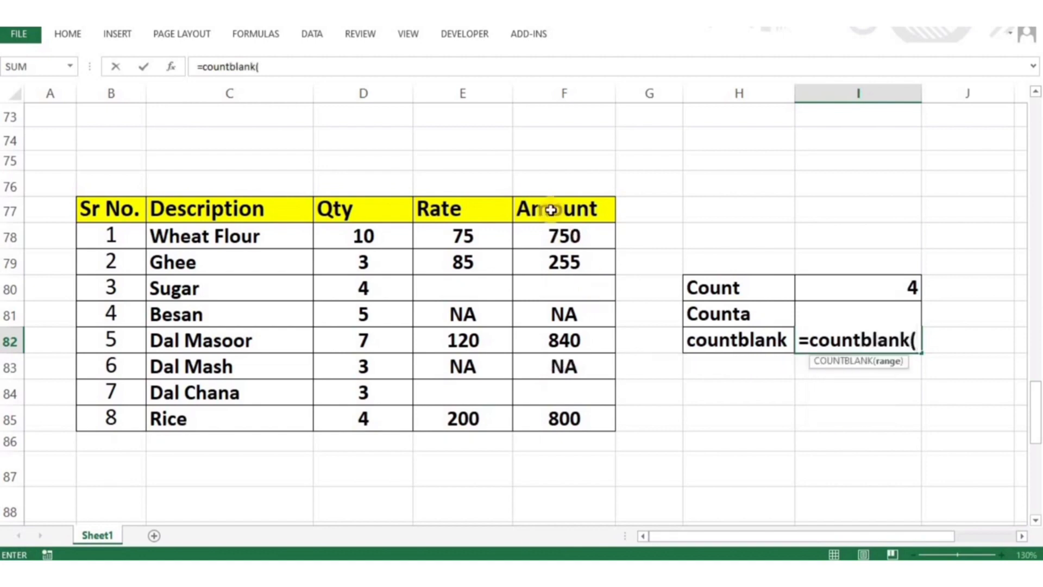
{"action": "left_click_drag", "start_coordinate": [558, 237], "coordinate": [556, 285]}
{"action": "left_click_drag", "start_coordinate": [555, 326], "coordinate": [559, 412]}
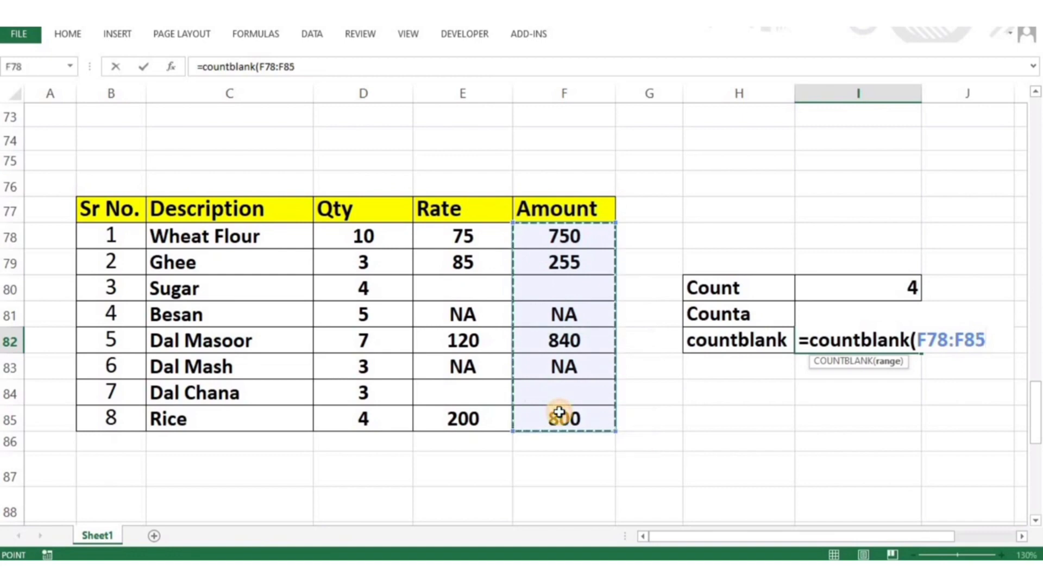
{"action": "type", "text": ")"}
{"action": "key", "text": "Return"}
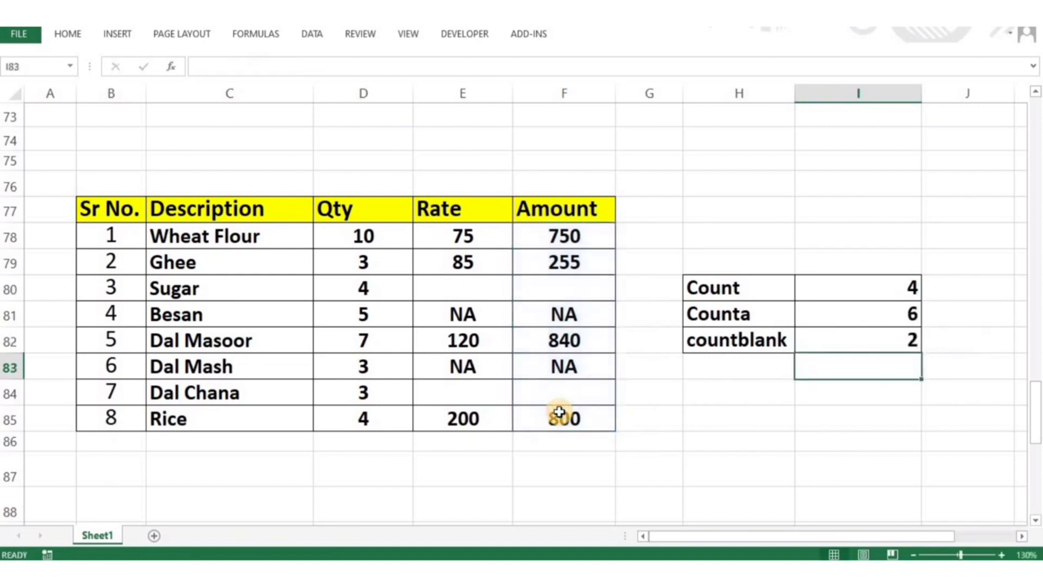
{"action": "left_click", "coordinate": [532, 390]}
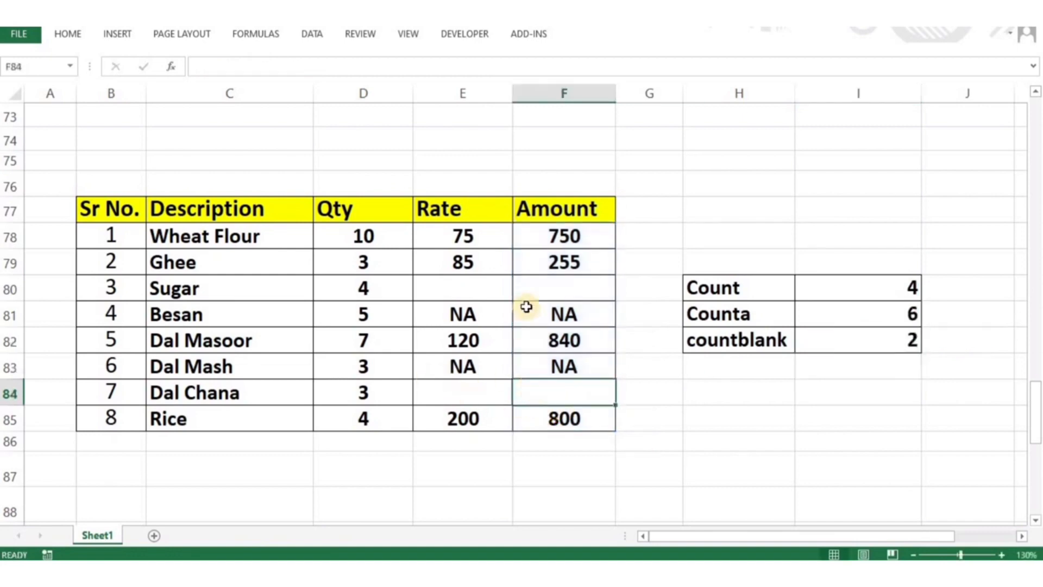
Compare the Item and Qty headings in row 91 with the matching headers of the table in row 94.
{"action": "left_click", "coordinate": [531, 291]}
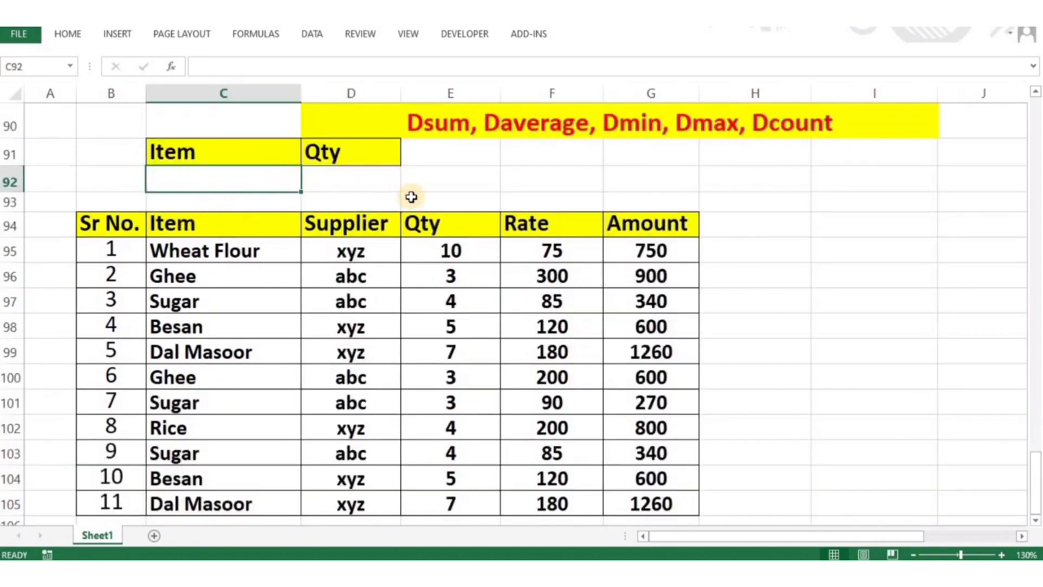
{"action": "left_click", "coordinate": [414, 197]}
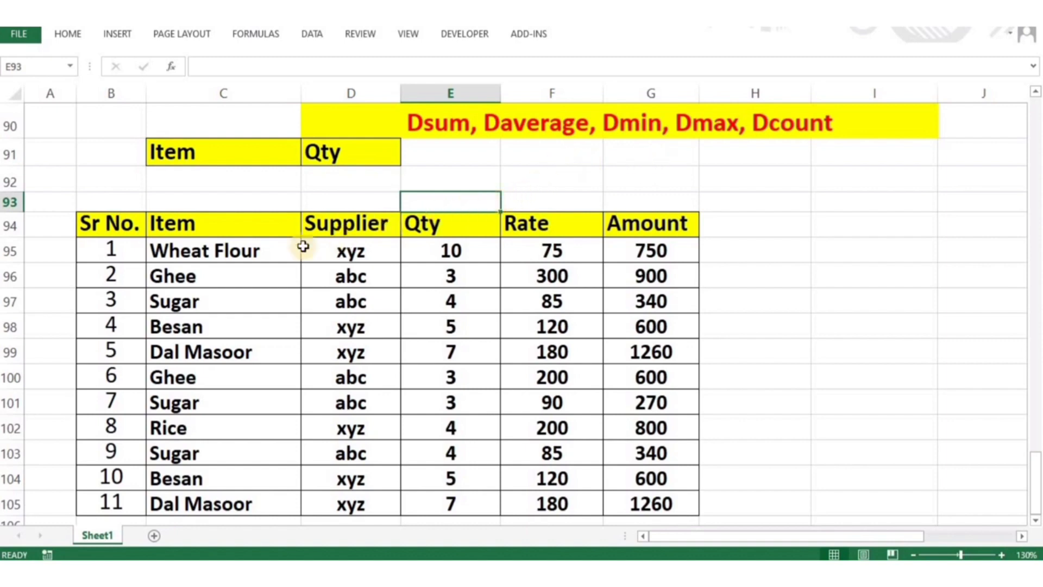
{"action": "left_click", "coordinate": [260, 225]}
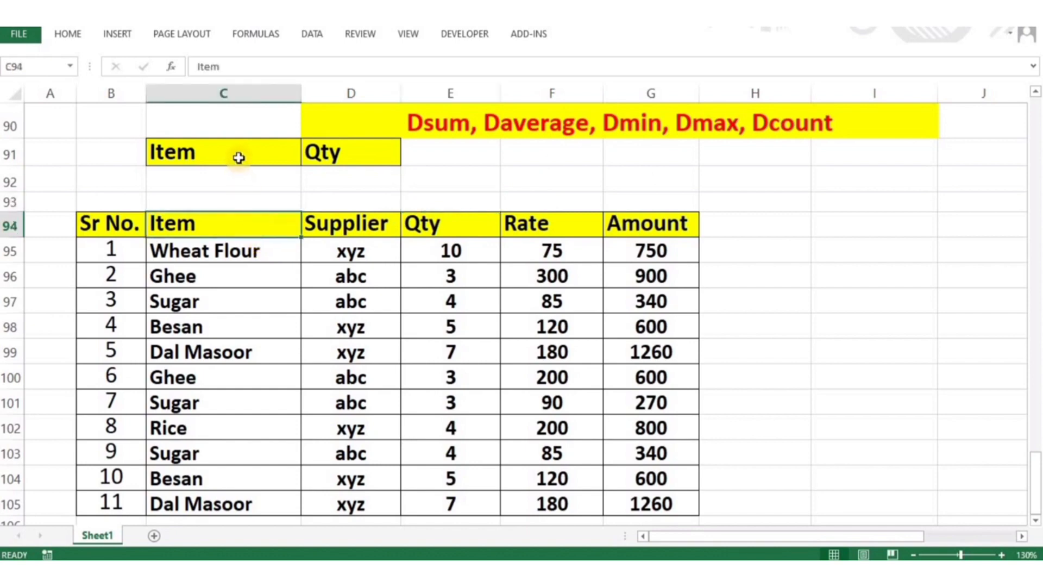
{"action": "left_click", "coordinate": [454, 224]}
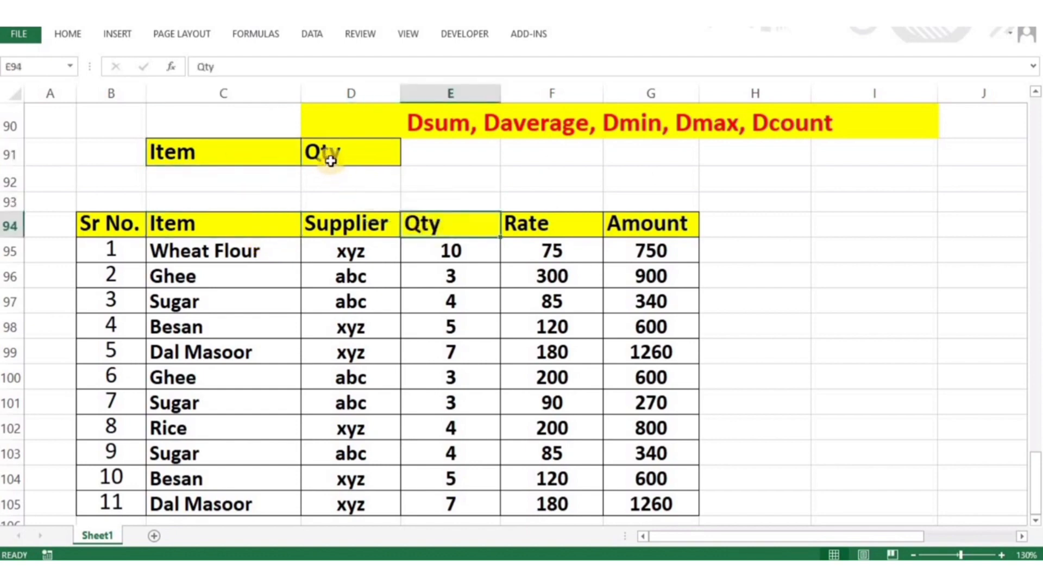
{"action": "left_click", "coordinate": [331, 160]}
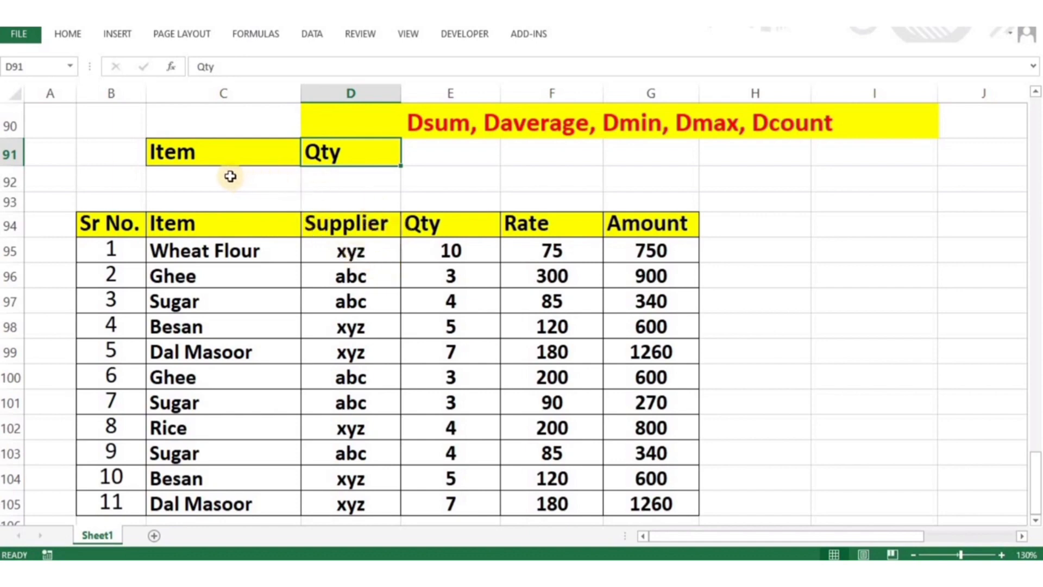
Enter a DSUM formula in D92 with database B94:G105, field E94 and criteria C91:C92.
{"action": "left_click", "coordinate": [343, 180]}
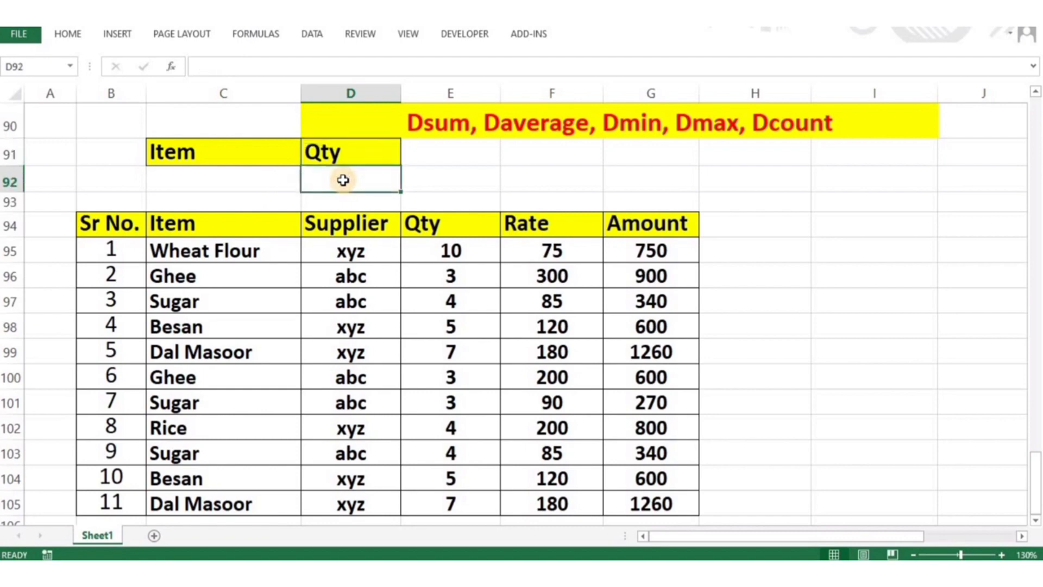
{"action": "type", "text": "="}
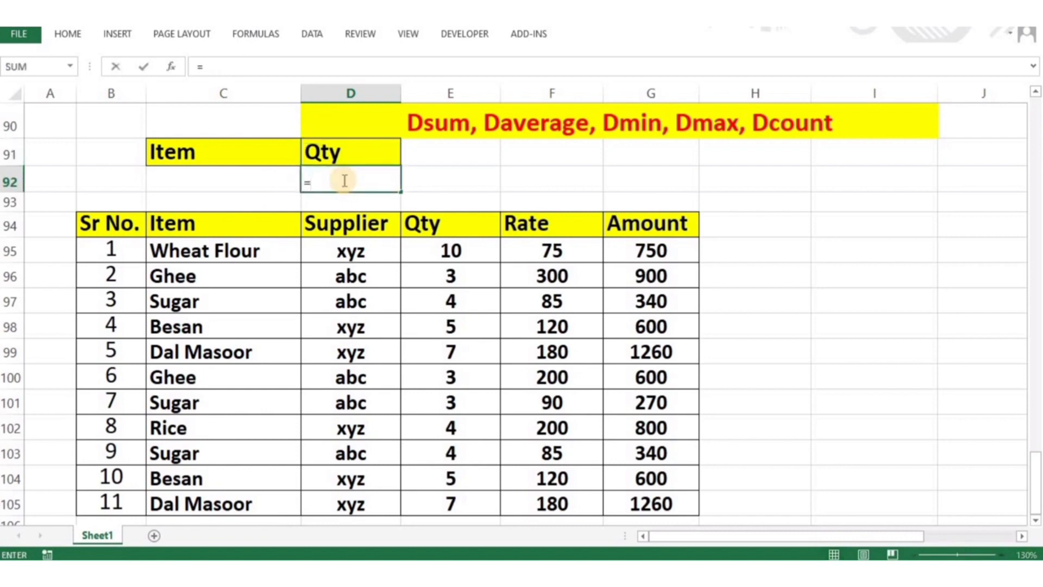
{"action": "type", "text": "Dsum"}
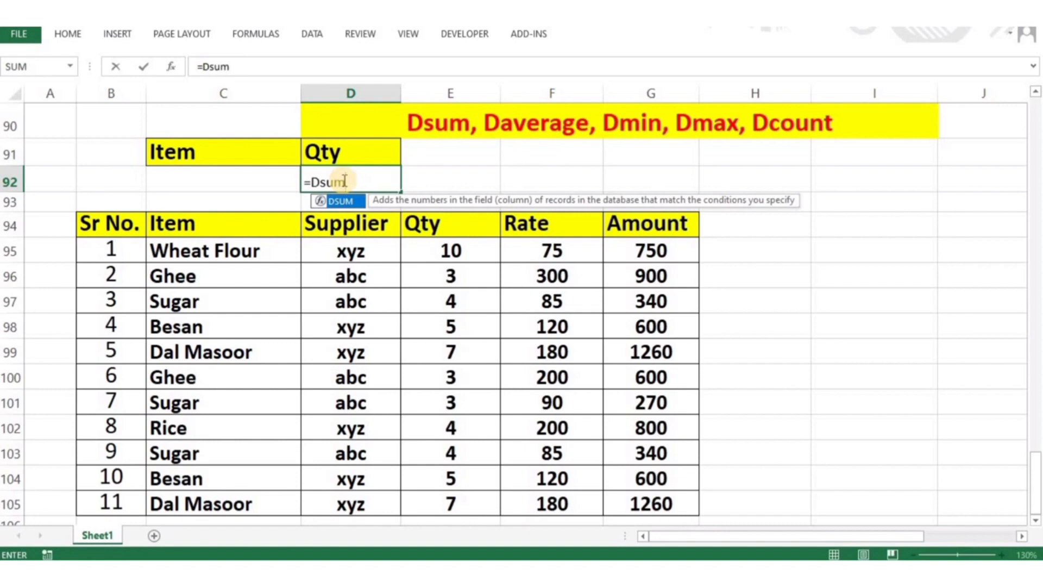
{"action": "type", "text": "("}
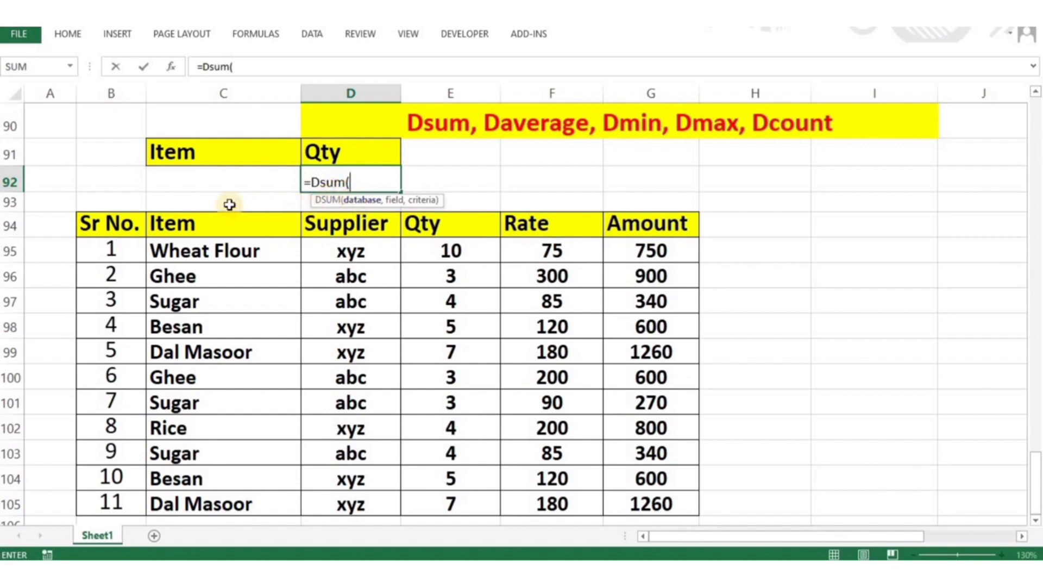
{"action": "left_click_drag", "start_coordinate": [112, 226], "coordinate": [625, 494]}
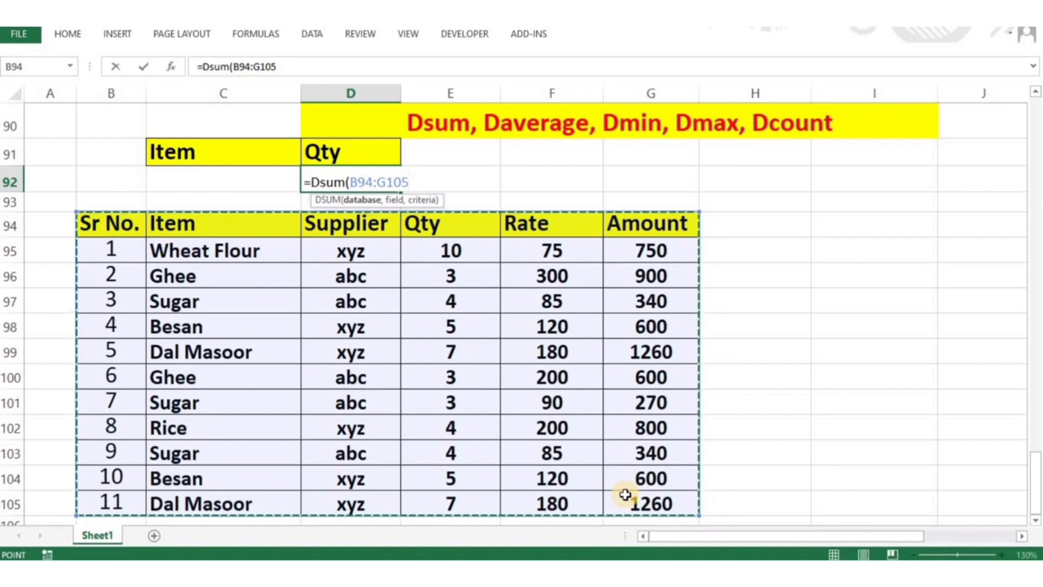
{"action": "type", "text": ","}
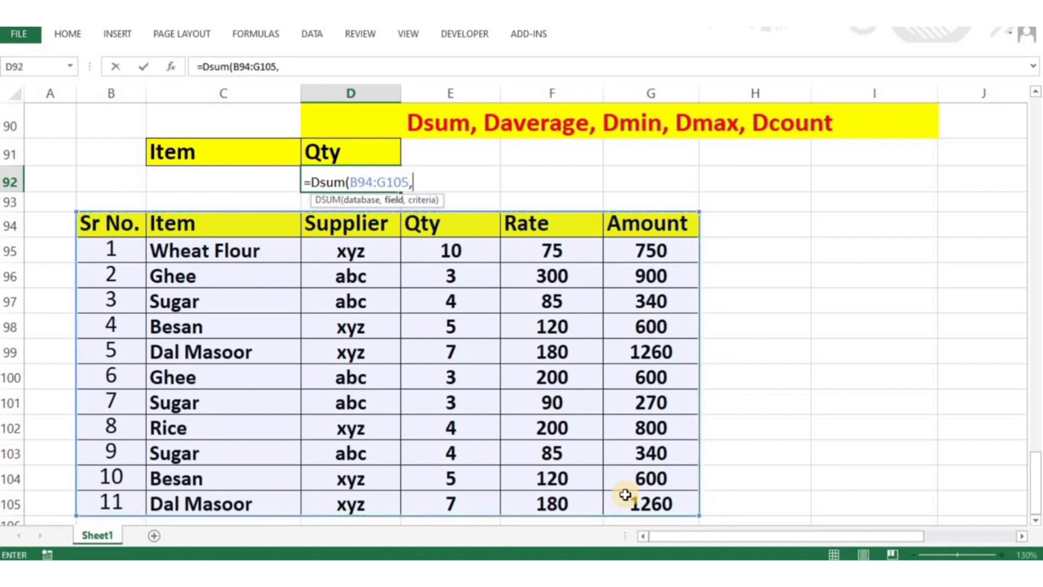
{"action": "left_click", "coordinate": [452, 228]}
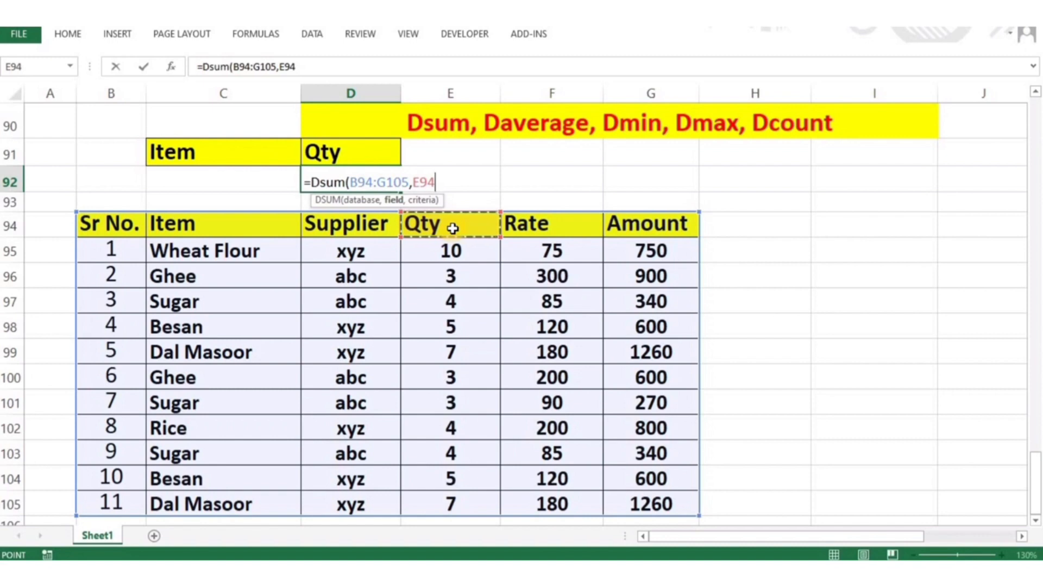
{"action": "type", "text": ","}
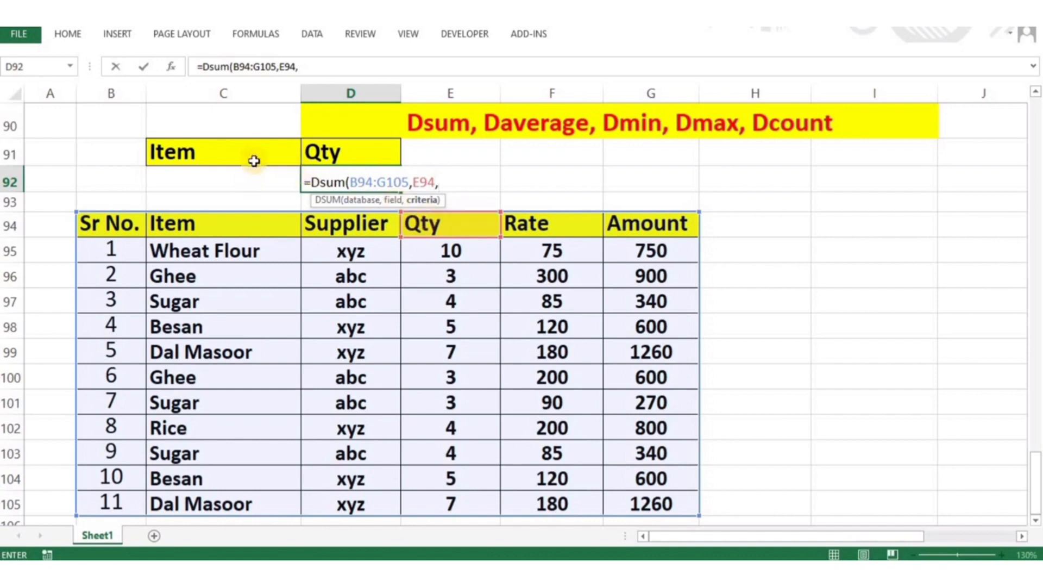
{"action": "left_click_drag", "start_coordinate": [251, 160], "coordinate": [250, 177]}
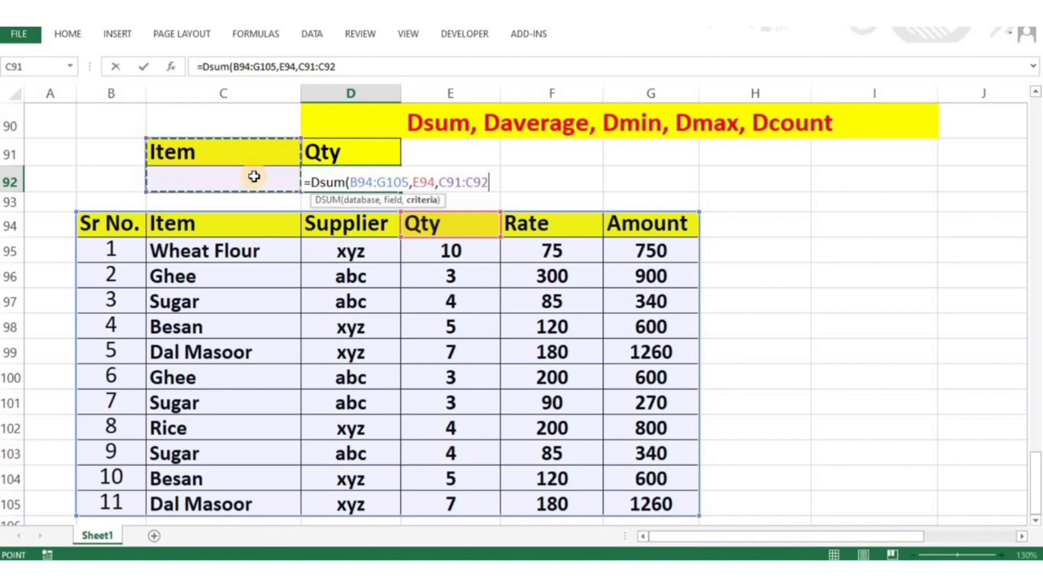
{"action": "type", "text": ")"}
{"action": "key", "text": "Return"}
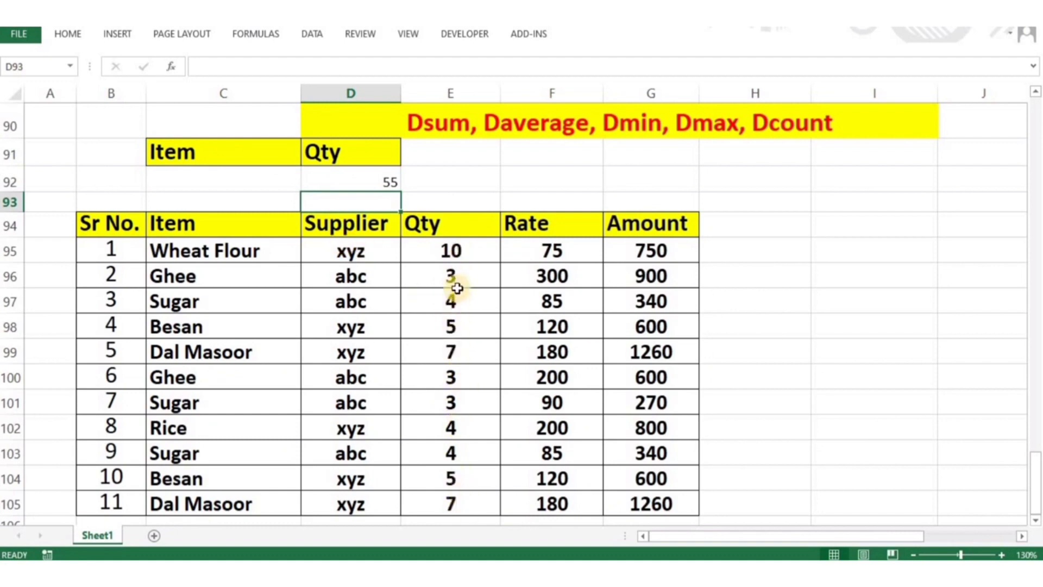
Enter Ghee as the item in C92 and check the Ghee quantities in E96 and E100.
{"action": "left_click", "coordinate": [381, 179]}
{"action": "left_click", "coordinate": [291, 177]}
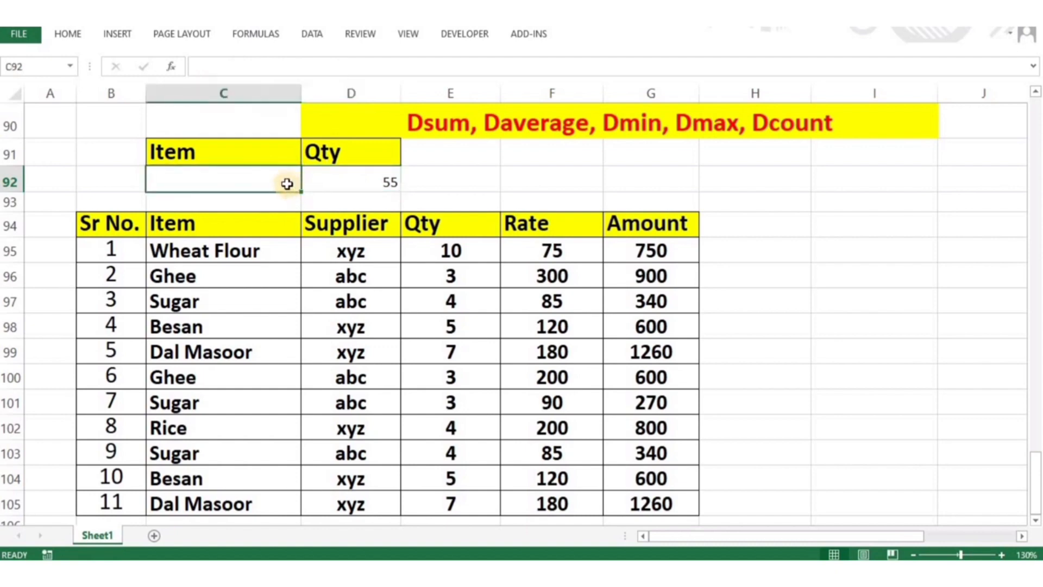
{"action": "type", "text": "G"}
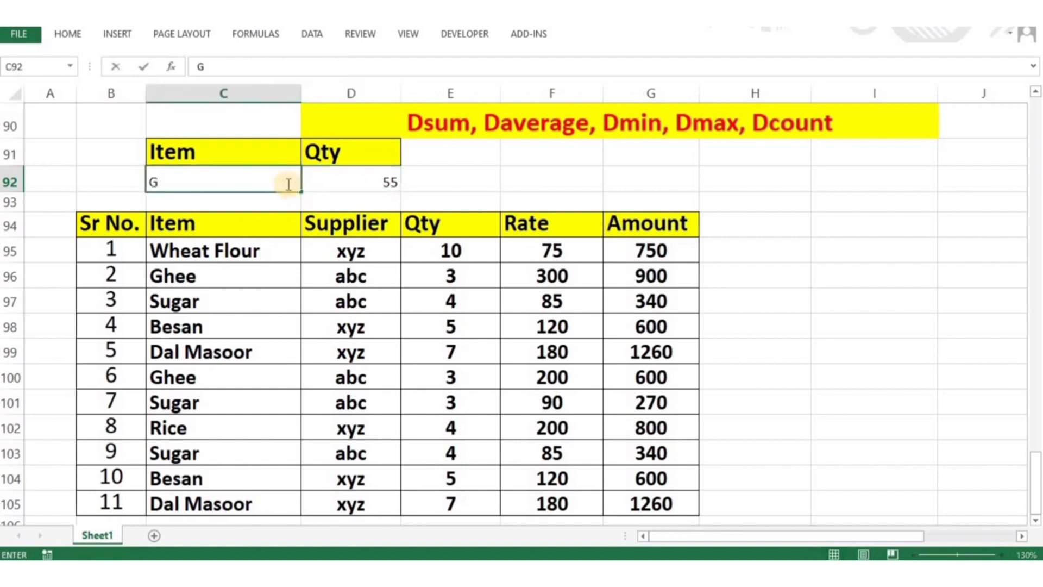
{"action": "type", "text": "hee"}
{"action": "key", "text": "Return"}
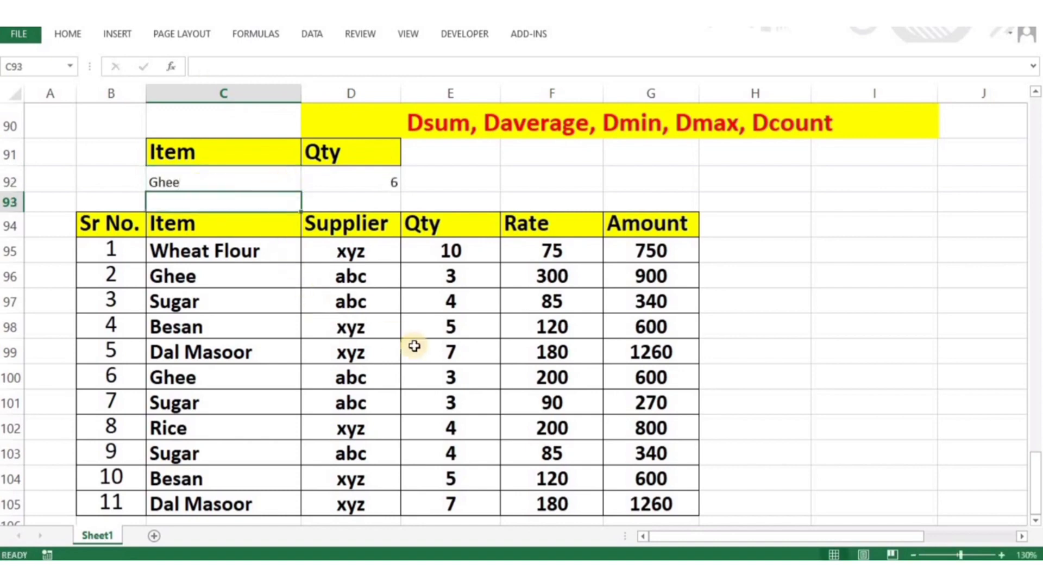
{"action": "left_click", "coordinate": [441, 277]}
{"action": "left_click", "coordinate": [441, 376]}
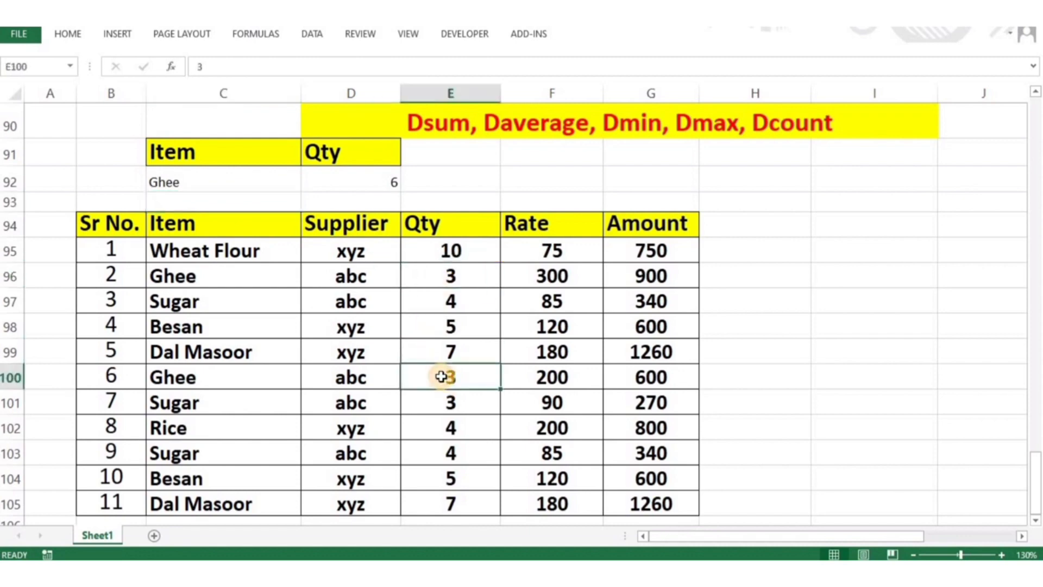
Format C92:D92 in bold with a font size of 16.
{"action": "left_click", "coordinate": [283, 171]}
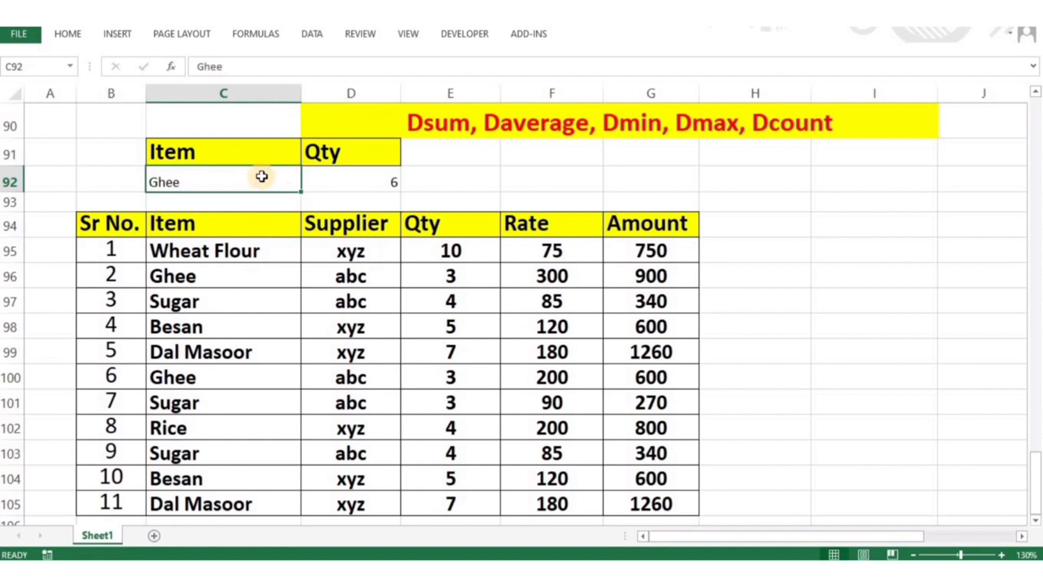
{"action": "key", "text": "shift+Right"}
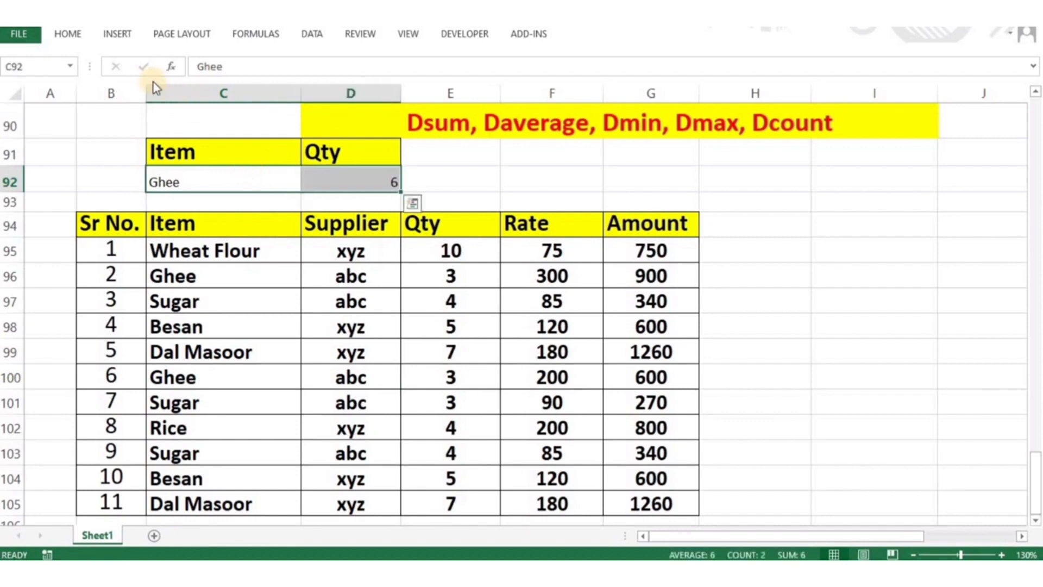
{"action": "left_click", "coordinate": [91, 37]}
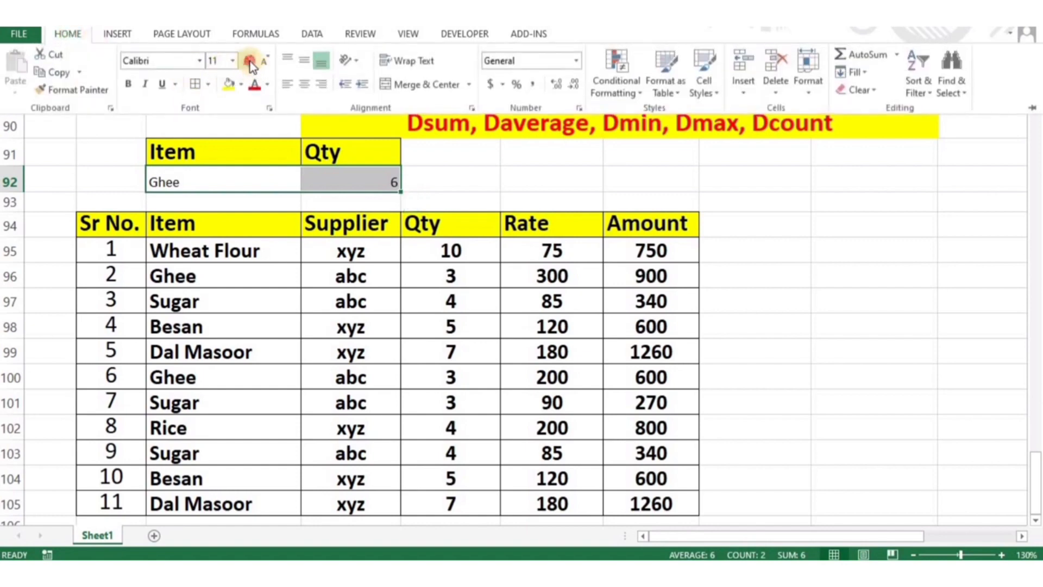
{"action": "left_click", "coordinate": [249, 62]}
{"action": "left_click", "coordinate": [249, 61]}
{"action": "left_click", "coordinate": [250, 61]}
{"action": "left_click", "coordinate": [129, 85]}
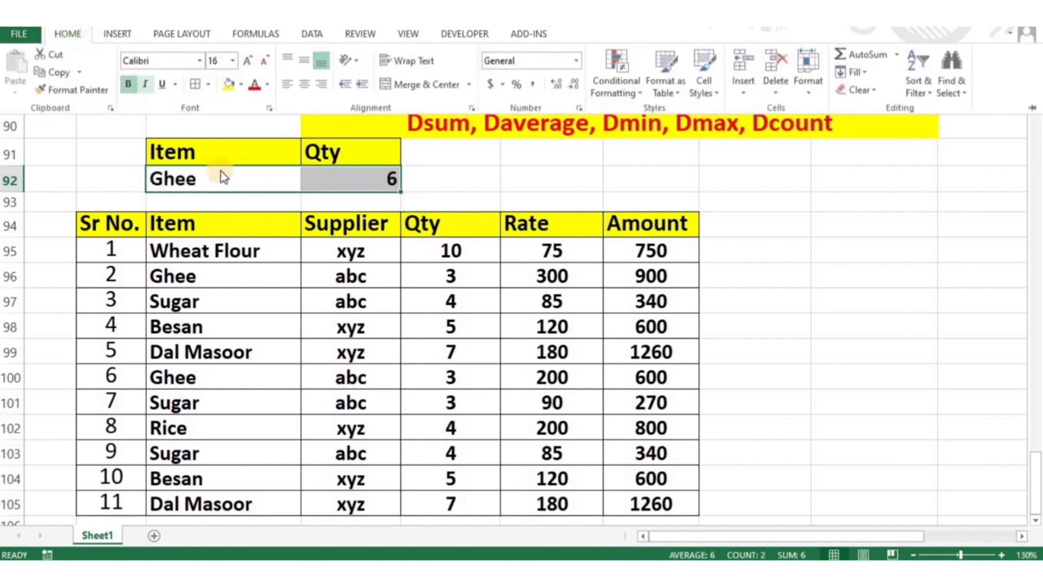
{"action": "left_click", "coordinate": [269, 178]}
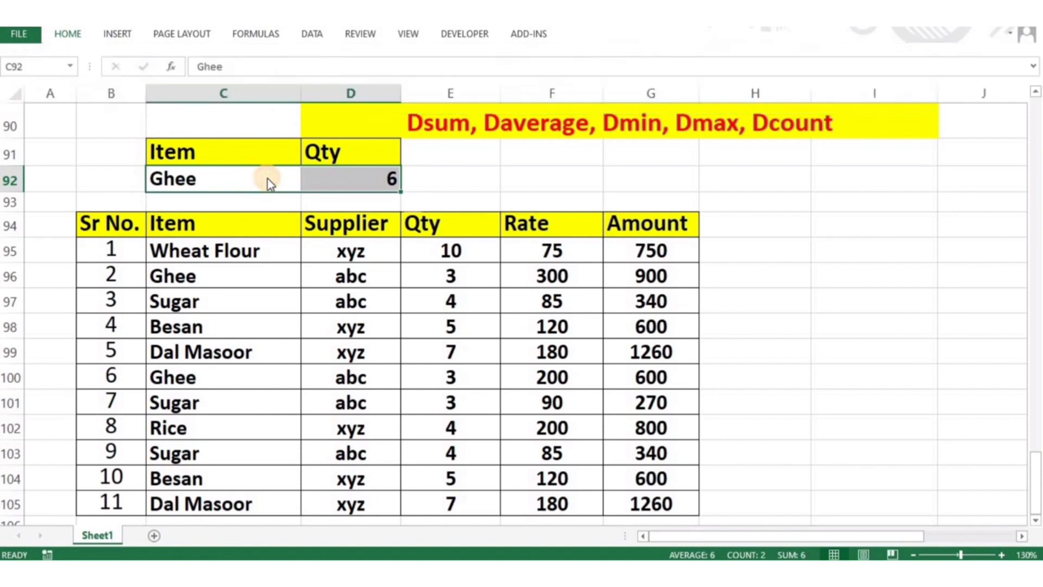
Change the item criterion in C92 to Sugar.
{"action": "left_click", "coordinate": [266, 185]}
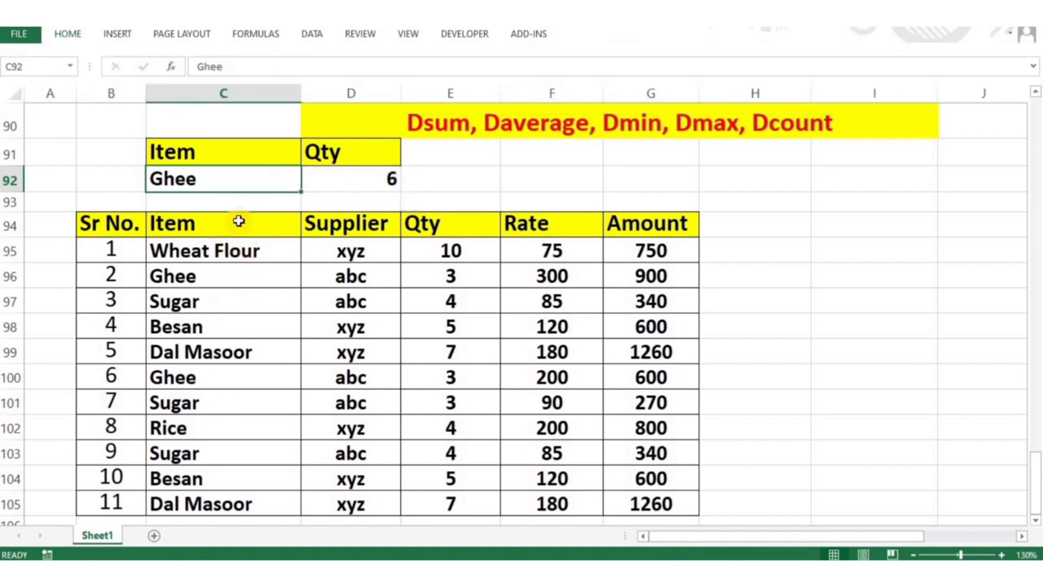
{"action": "type", "text": "S"}
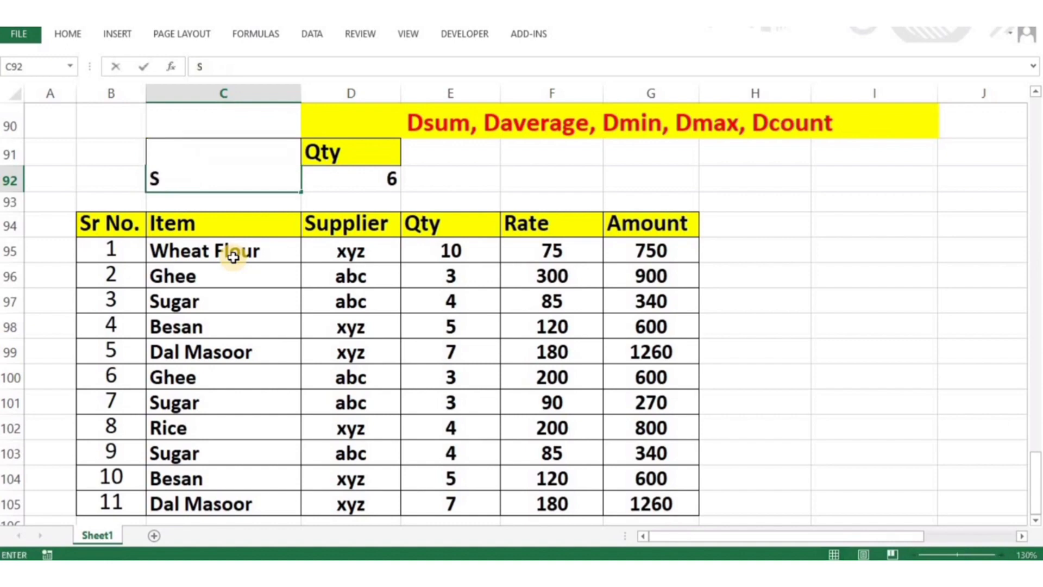
{"action": "type", "text": "ugar"}
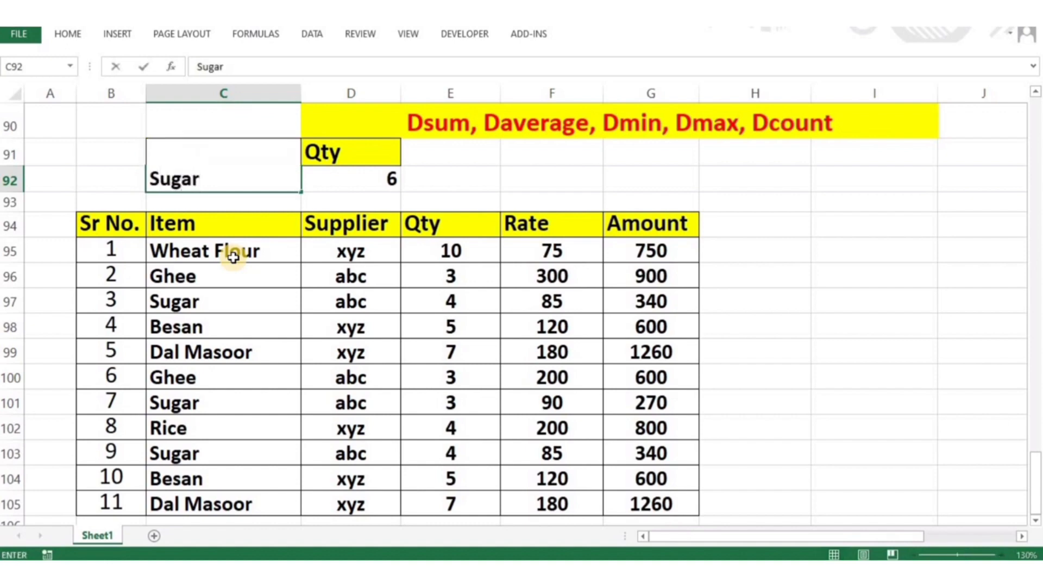
{"action": "key", "text": "Return"}
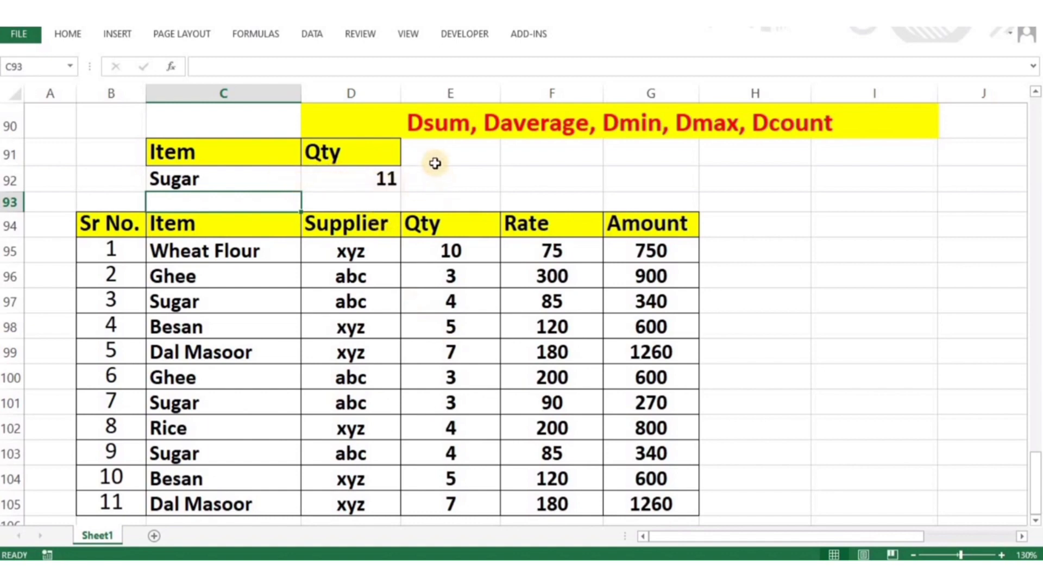
Copy the Amount header from G94 into E91, beside the Qty heading.
{"action": "left_click", "coordinate": [635, 224]}
{"action": "key", "text": "ctrl+c"}
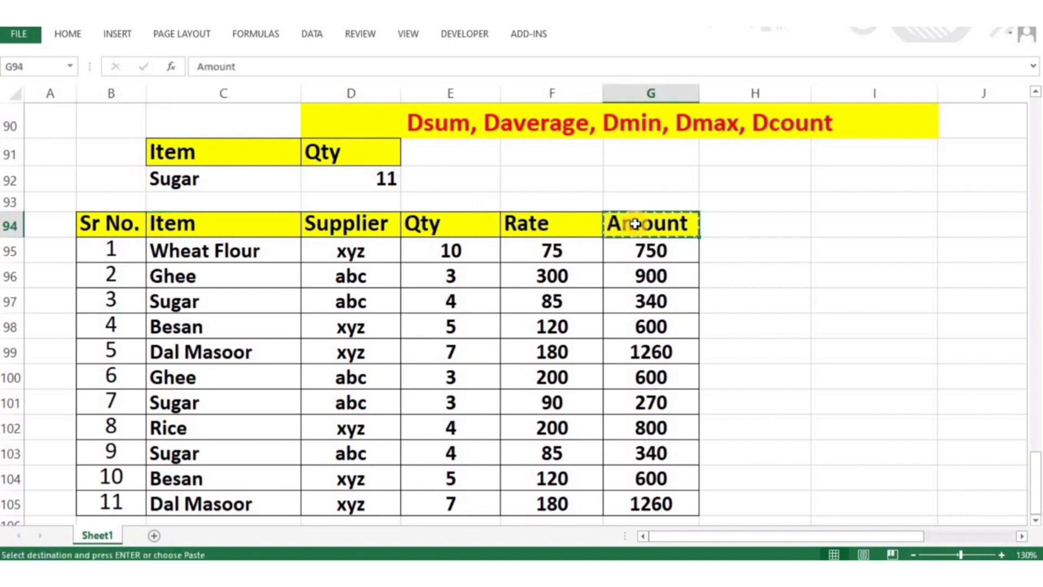
{"action": "key", "text": "Up"}
{"action": "key", "text": "Left"}
{"action": "key", "text": "Left"}
{"action": "key", "text": "Up"}
{"action": "key", "text": "Up"}
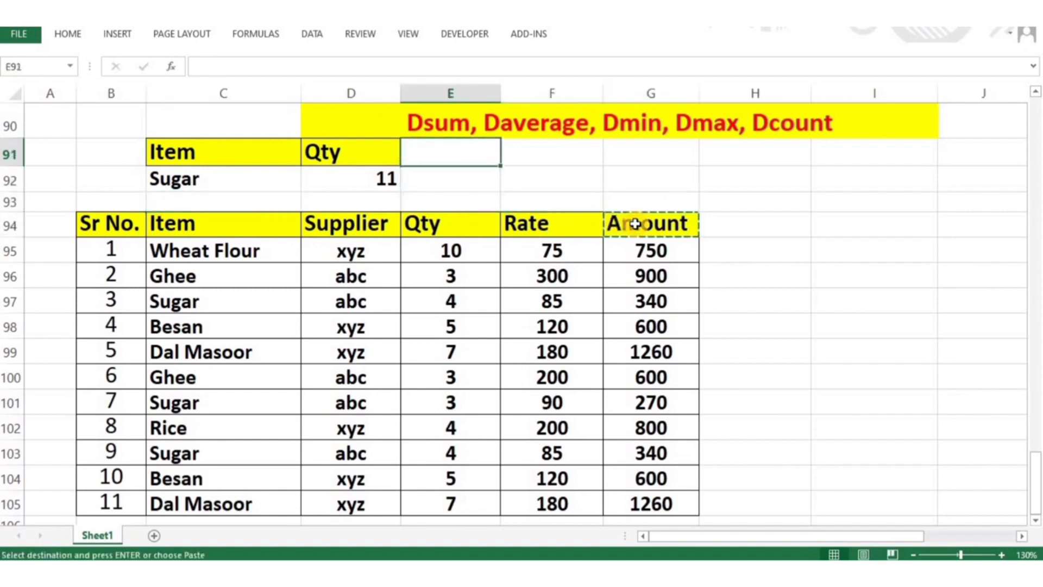
{"action": "key", "text": "ctrl+v"}
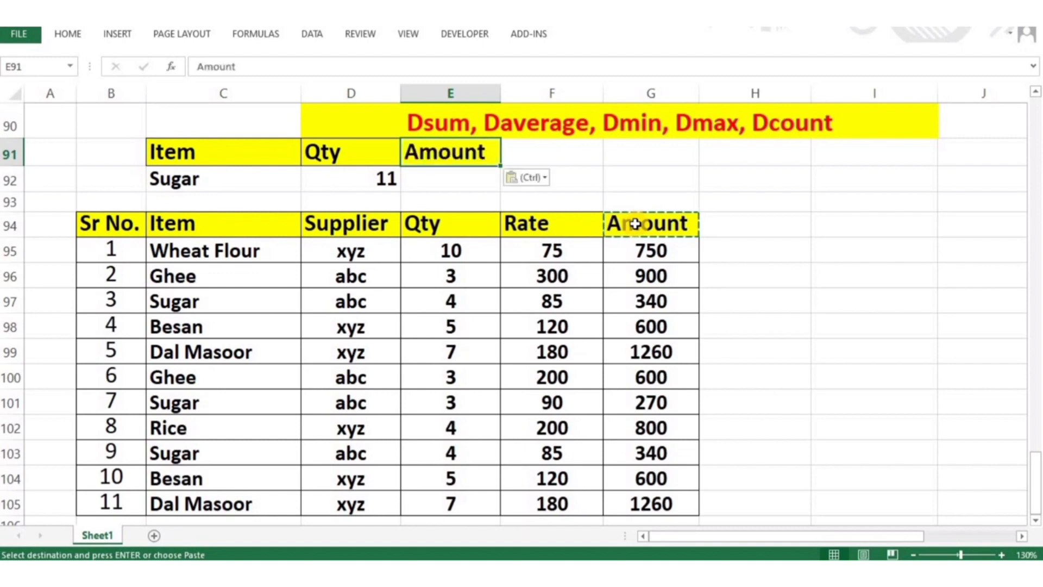
In E92, sum the Amount column for the item criterion with =DSUM(B94:G105,G94,C91:C92).
{"action": "left_click", "coordinate": [443, 176]}
{"action": "type", "text": "="}
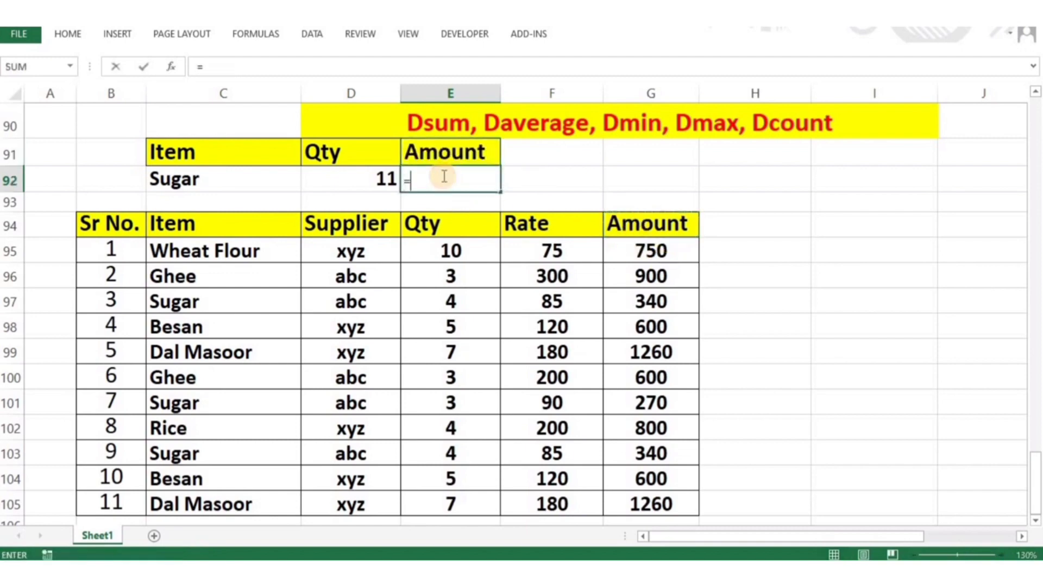
{"action": "type", "text": "d"}
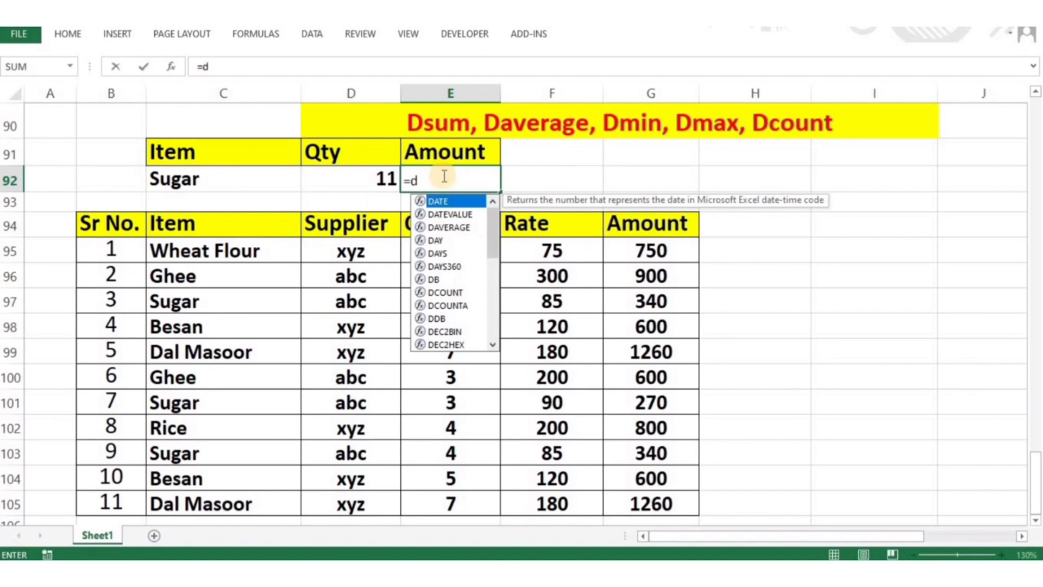
{"action": "type", "text": "su"}
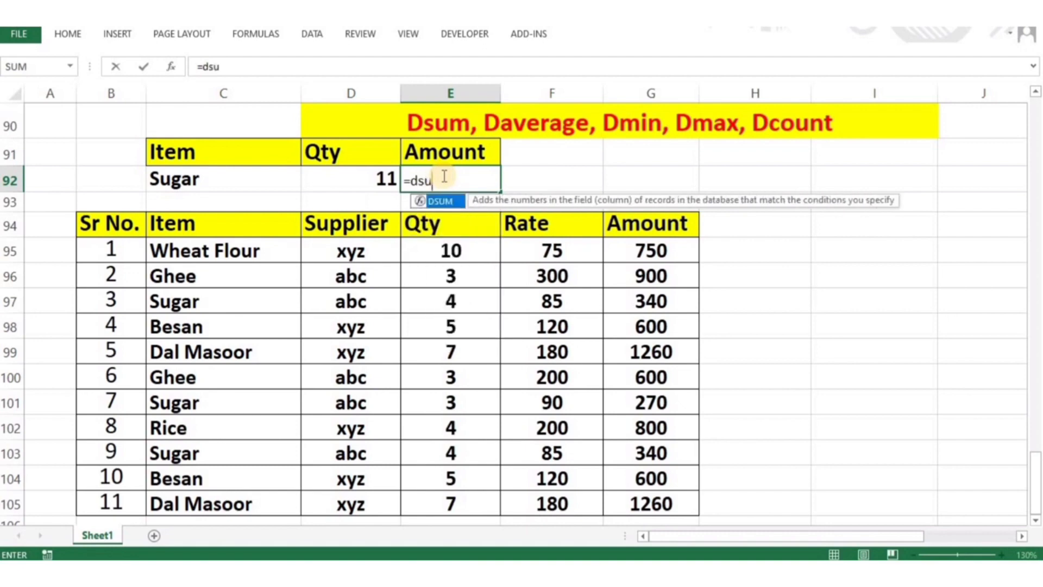
{"action": "type", "text": "m("}
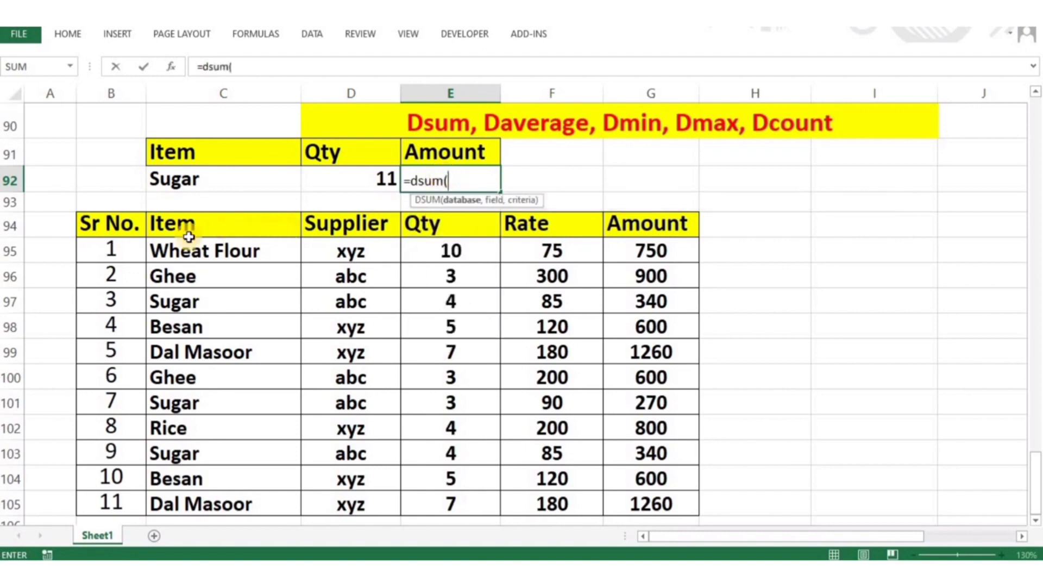
{"action": "left_click", "coordinate": [111, 224]}
{"action": "left_click_drag", "start_coordinate": [250, 329], "coordinate": [628, 508]}
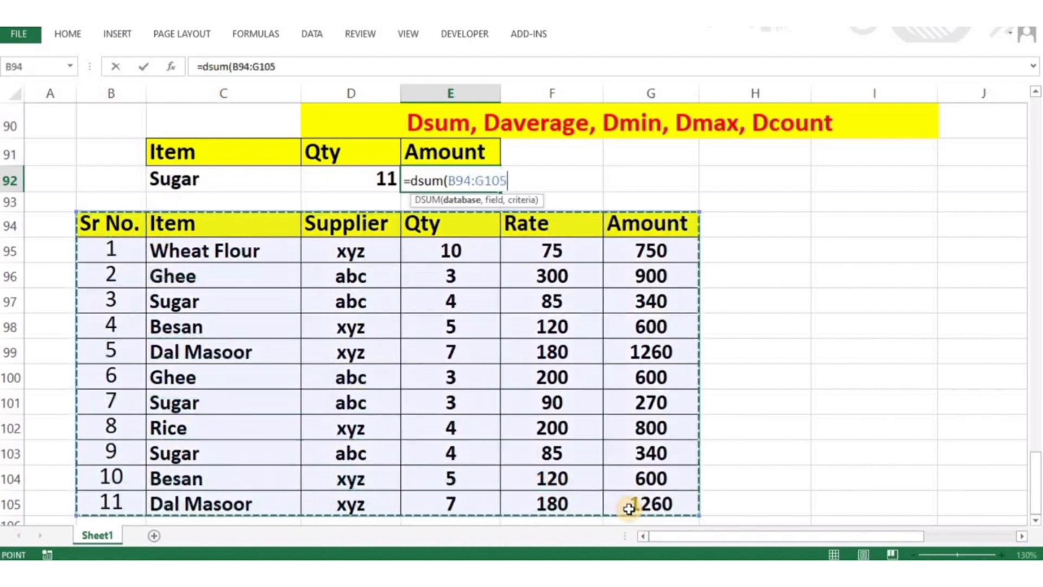
{"action": "type", "text": ","}
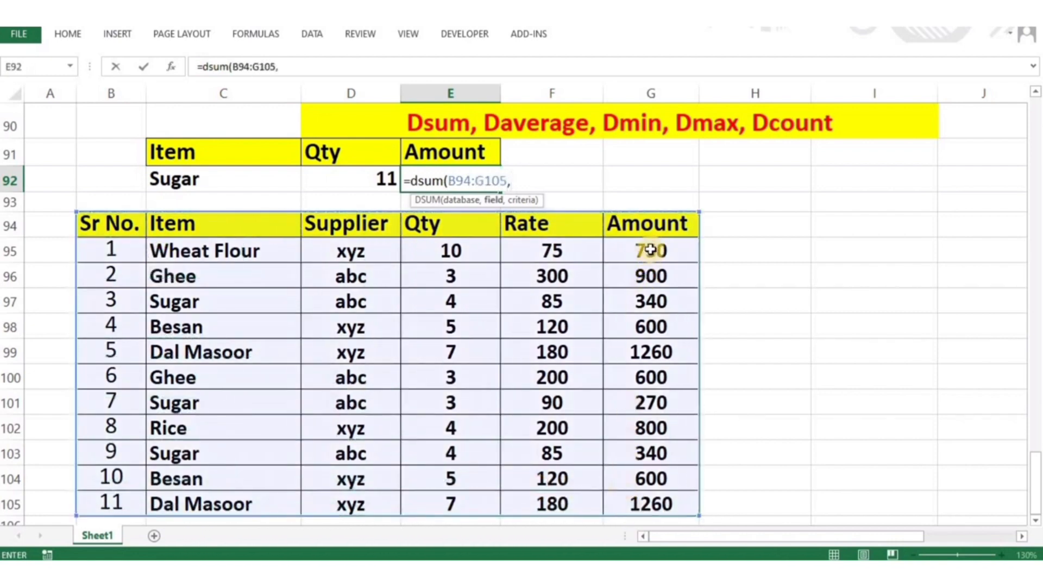
{"action": "left_click", "coordinate": [649, 228]}
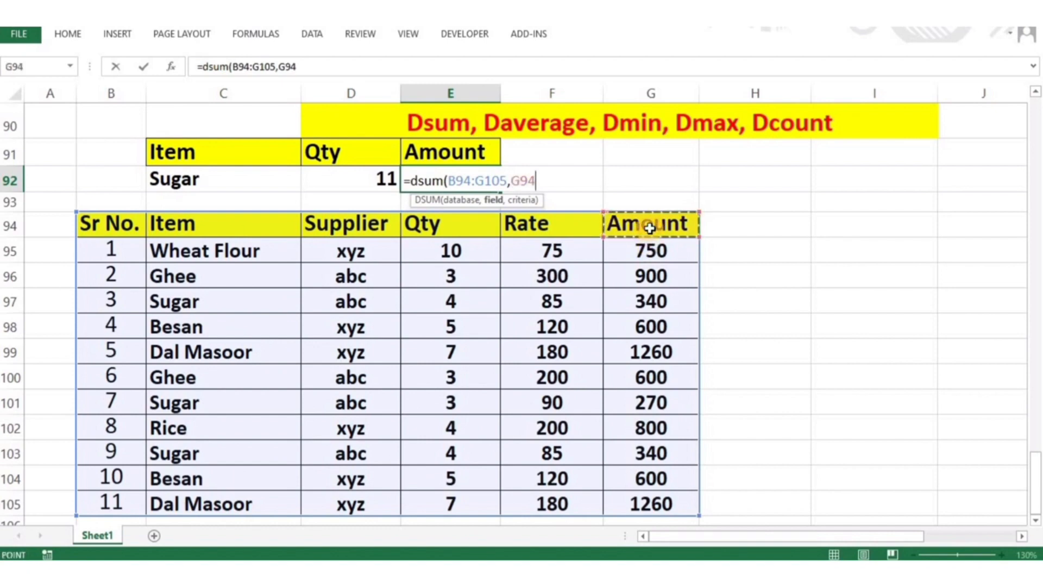
{"action": "type", "text": ","}
{"action": "left_click_drag", "start_coordinate": [265, 154], "coordinate": [258, 187]}
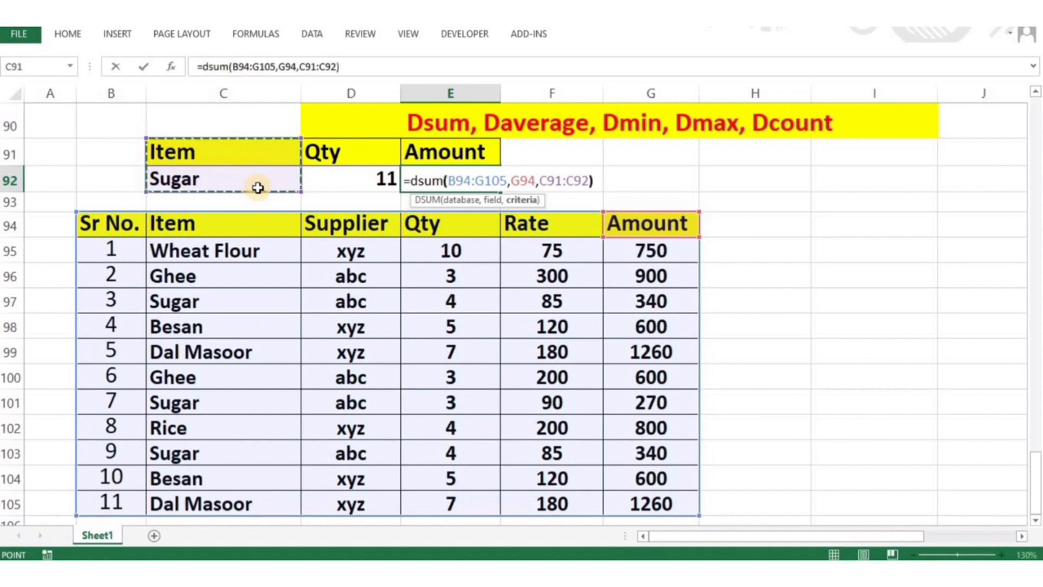
{"action": "key", "text": "Return"}
{"action": "key", "text": "Up"}
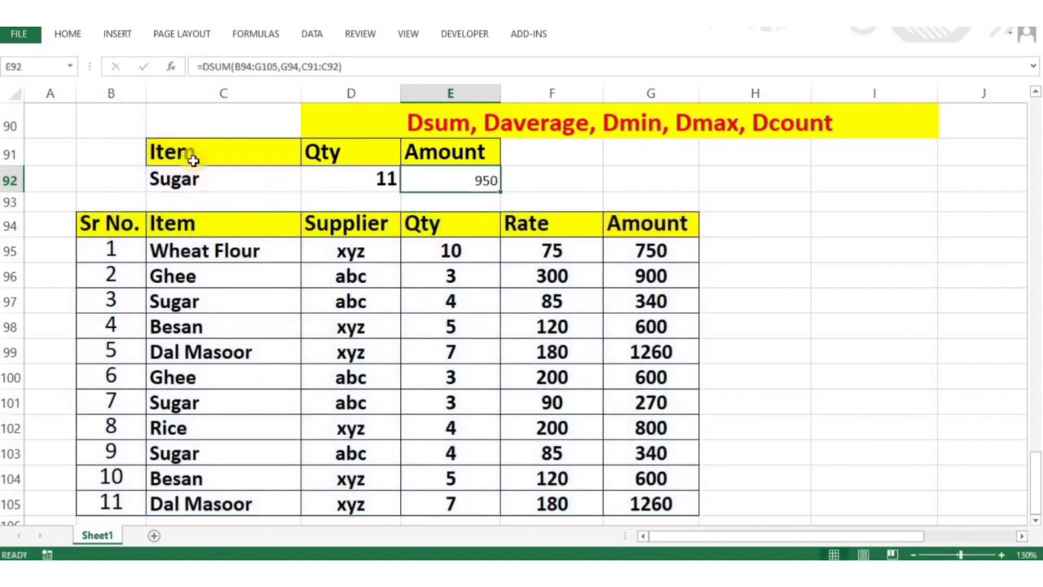
Copy the cell formatting of the Qty result in D92 to the Amount result in E92 with Format Painter.
{"action": "left_click", "coordinate": [335, 183]}
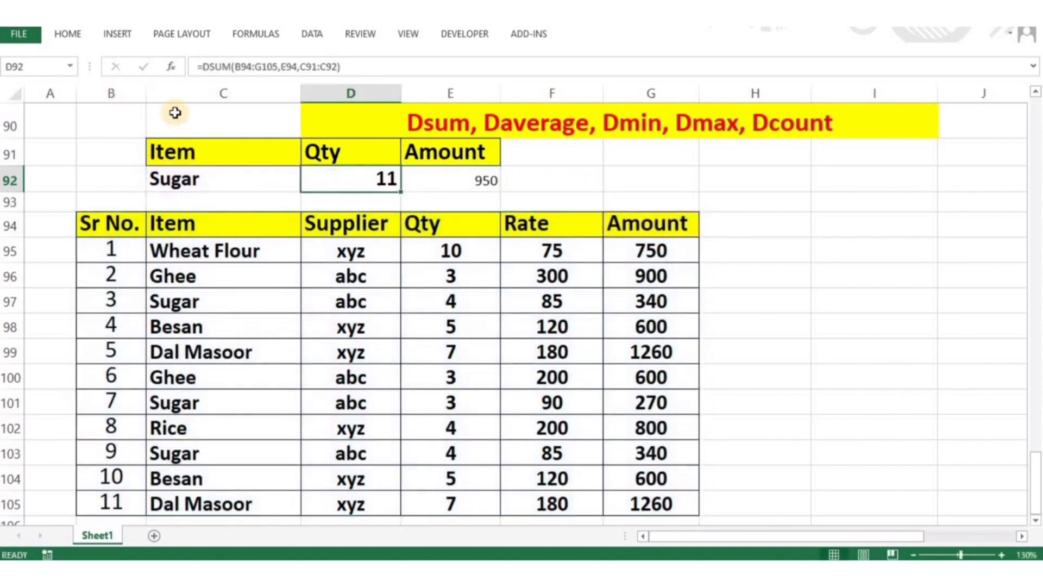
{"action": "left_click", "coordinate": [67, 34]}
{"action": "left_click", "coordinate": [64, 90]}
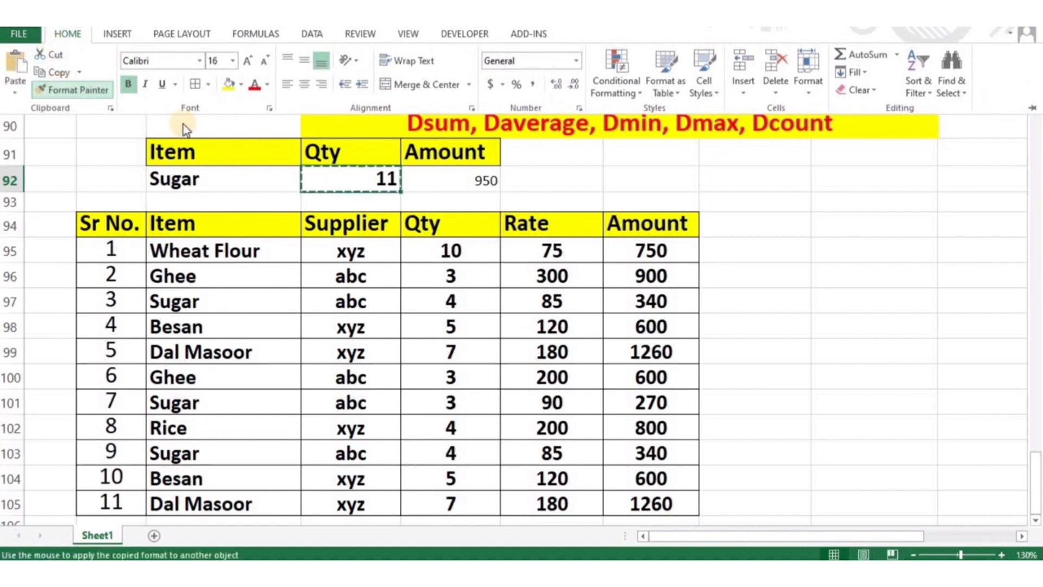
{"action": "left_click", "coordinate": [450, 179]}
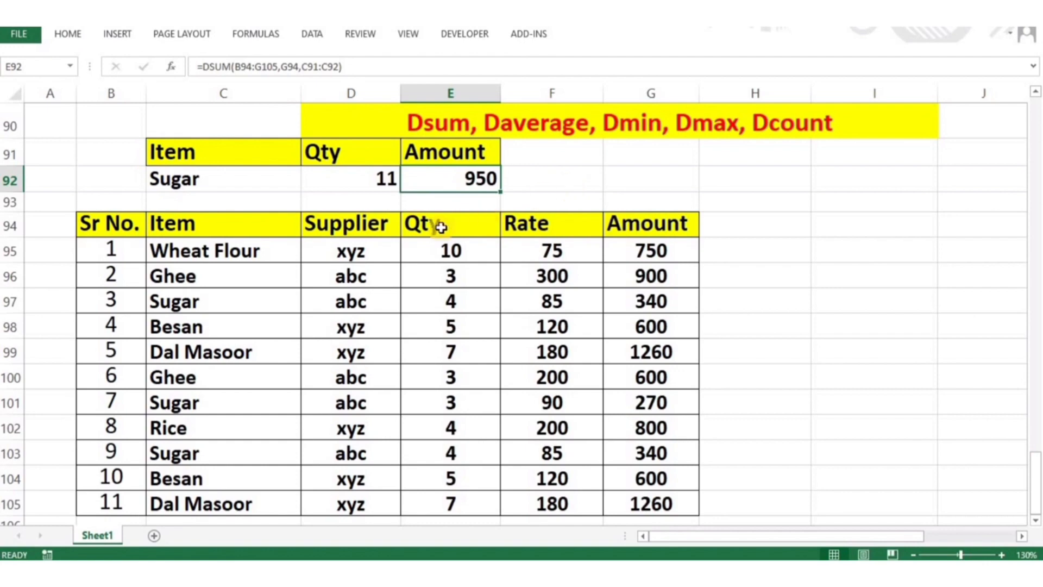
Change the item criterion in C92 to Rice.
{"action": "left_click", "coordinate": [268, 175]}
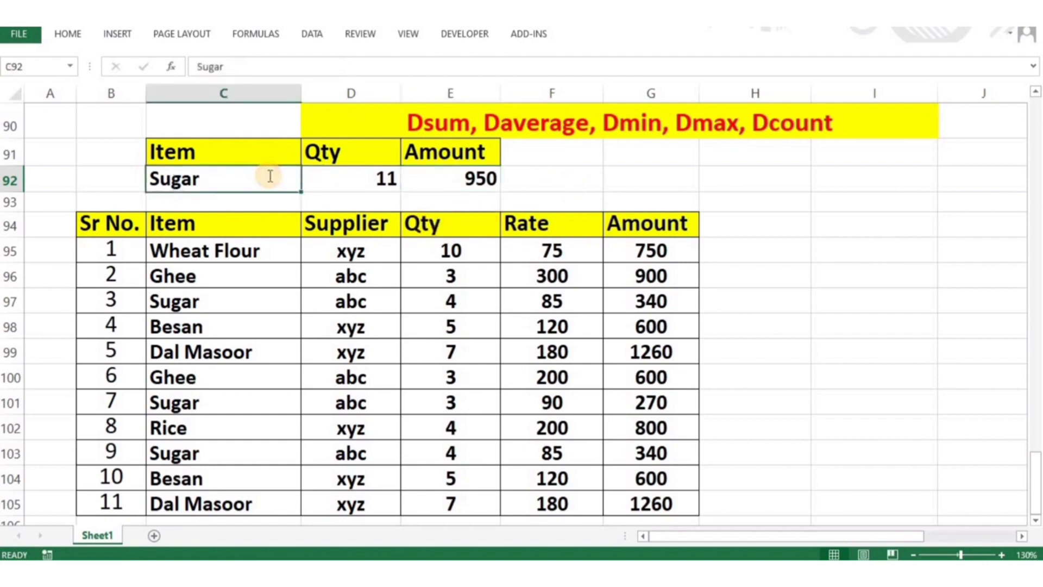
{"action": "key", "text": "BackSpace"}
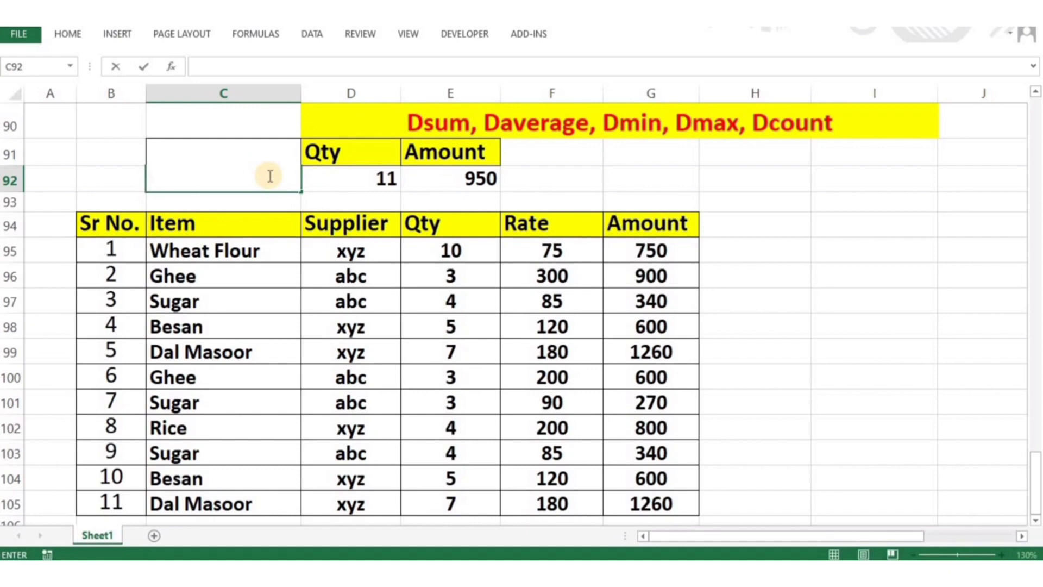
{"action": "type", "text": "Rice"}
{"action": "key", "text": "Return"}
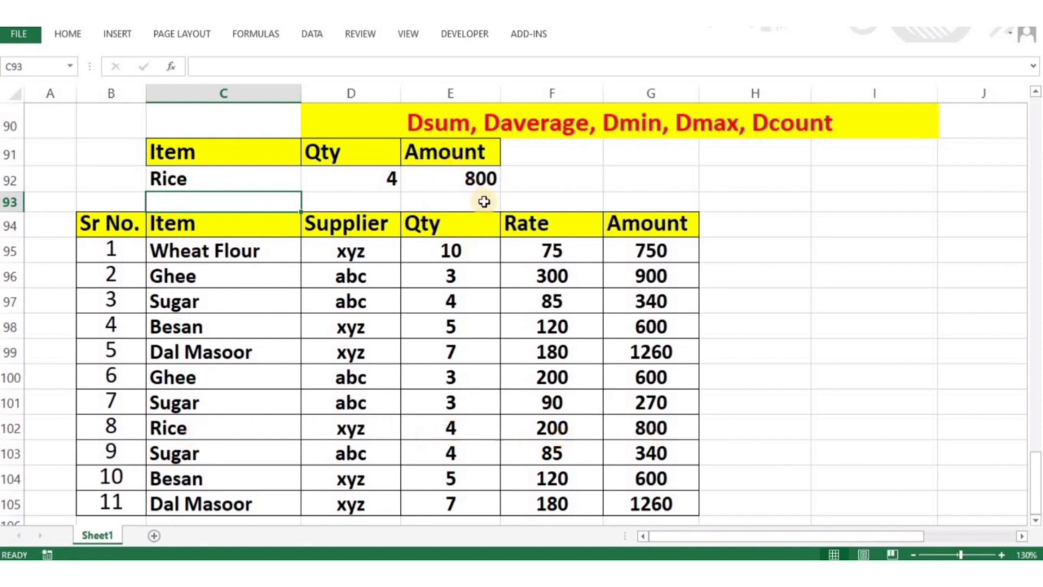
{"action": "left_click", "coordinate": [277, 252]}
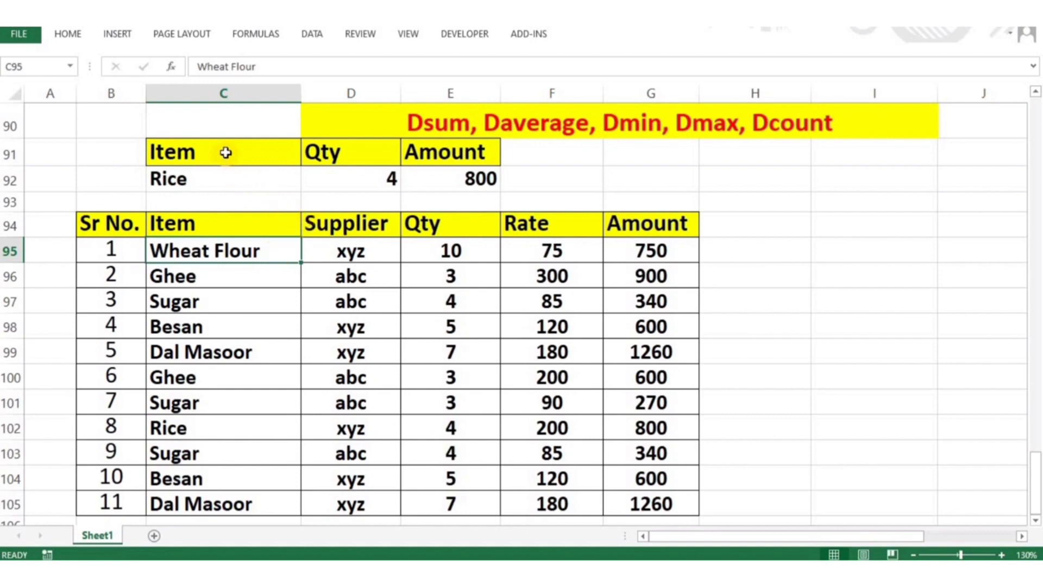
{"action": "left_click", "coordinate": [242, 181]}
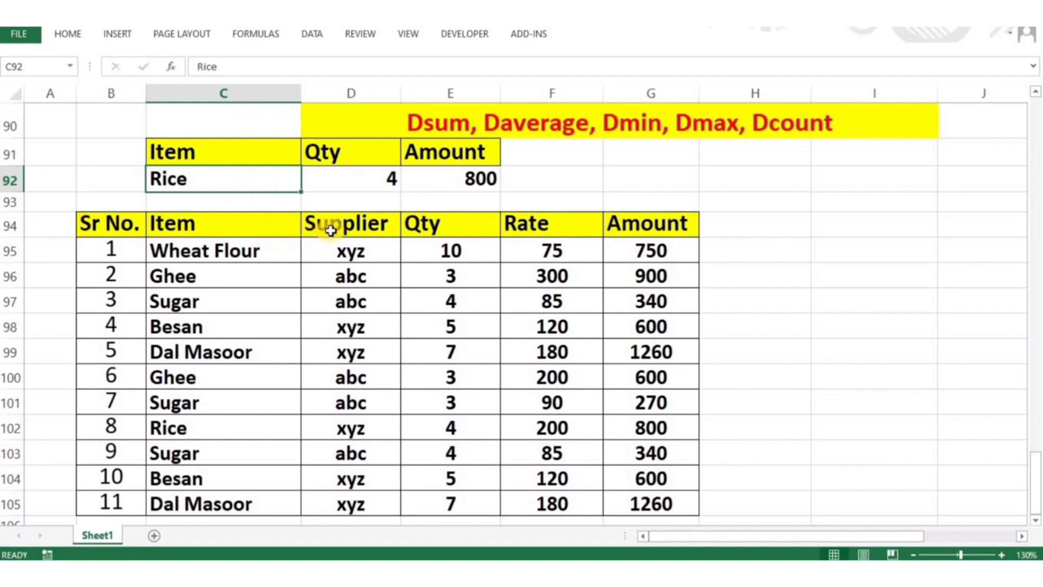
Copy the Item, Supplier and Qty headers from C94:E94 to G91:I91 and select I92 below the new Qty heading.
{"action": "left_click", "coordinate": [234, 229]}
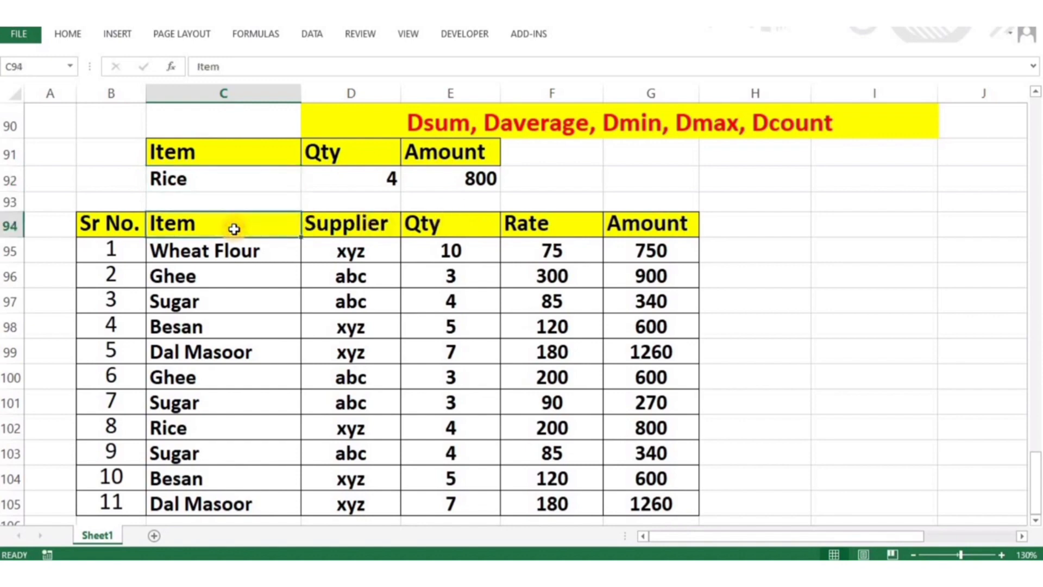
{"action": "key", "text": "shift+Right"}
{"action": "key", "text": "shift+Right"}
{"action": "key", "text": "ctrl+c"}
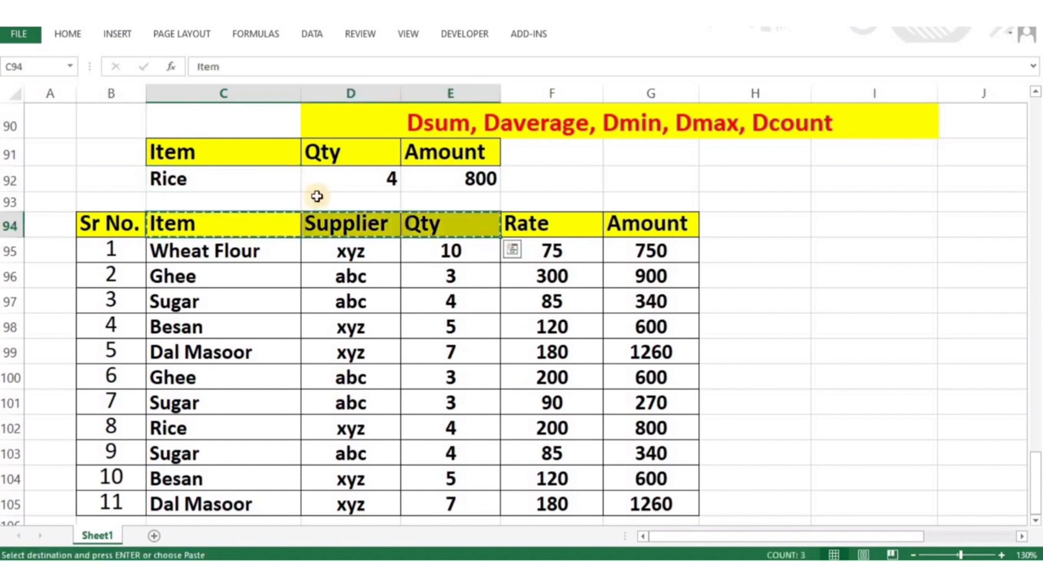
{"action": "left_click", "coordinate": [622, 156]}
{"action": "key", "text": "ctrl+v"}
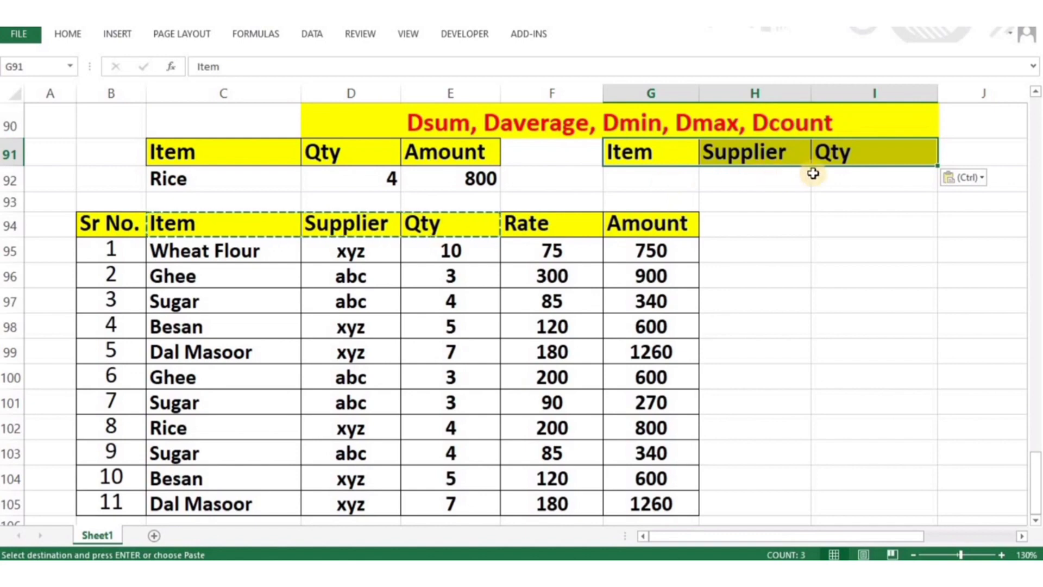
{"action": "left_click", "coordinate": [845, 177]}
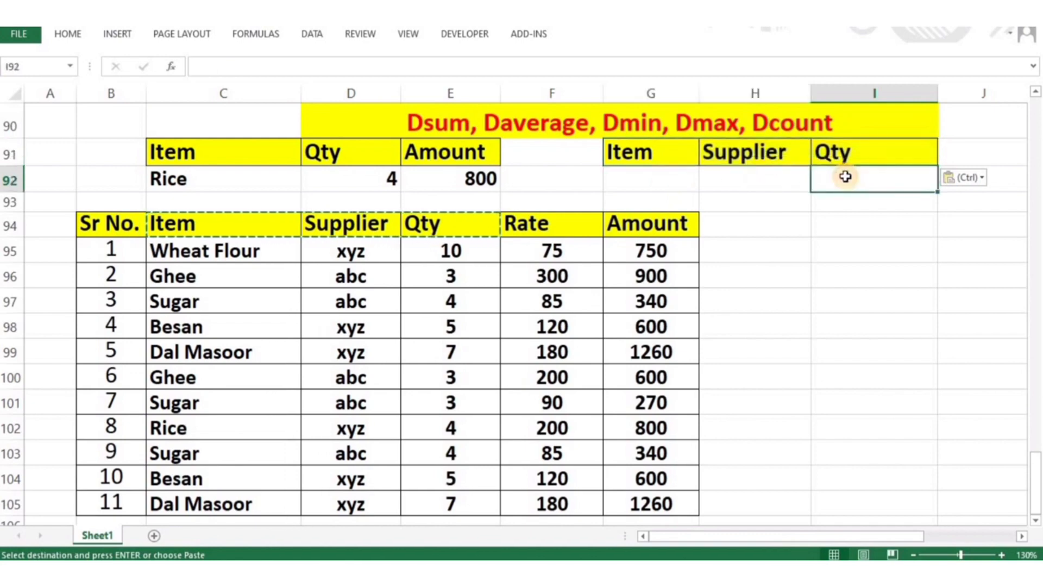
{"action": "type", "text": "="}
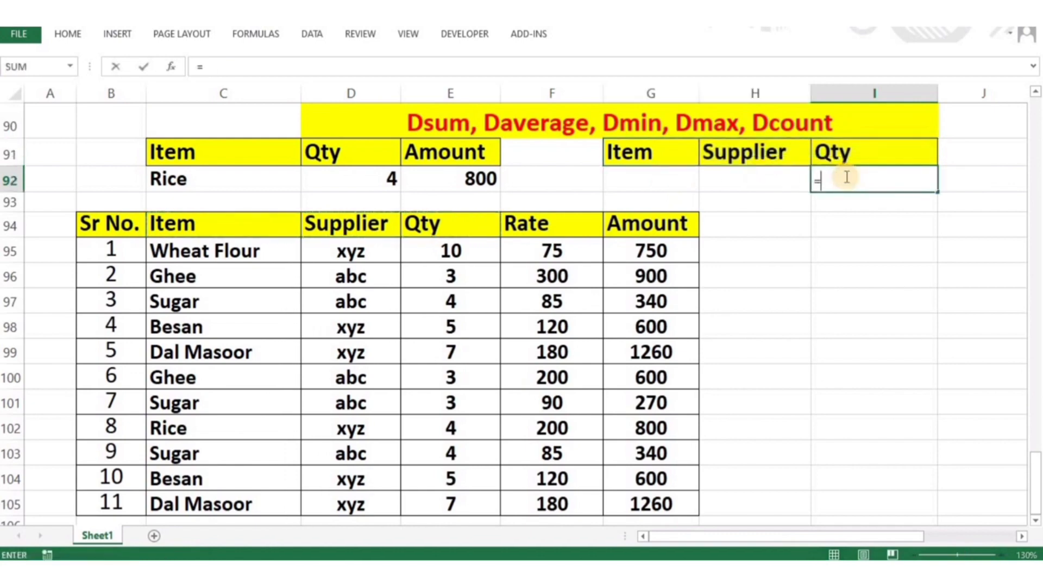
{"action": "type", "text": "d"}
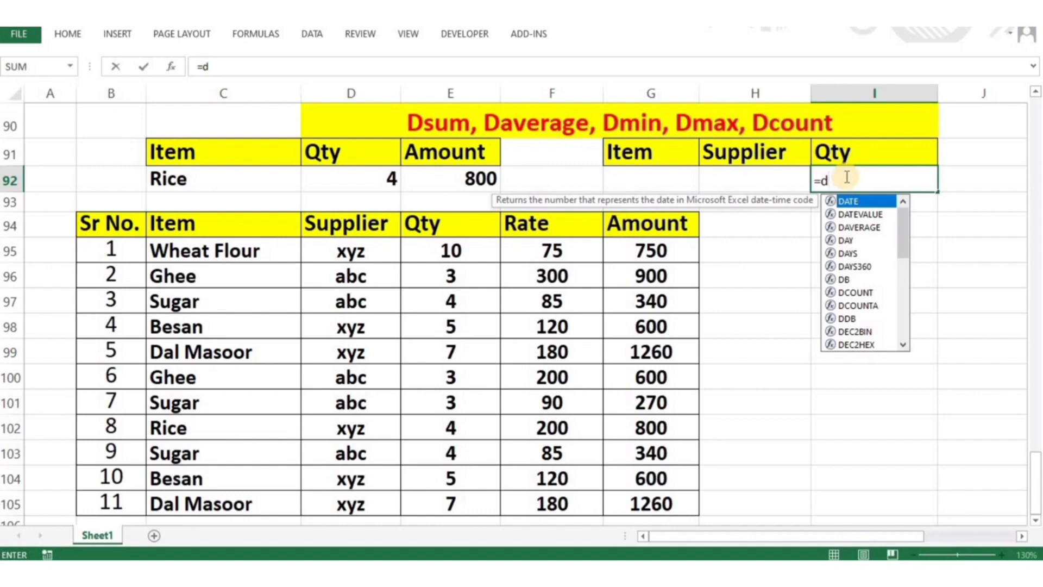
{"action": "key", "text": "Escape"}
{"action": "key", "text": "Escape"}
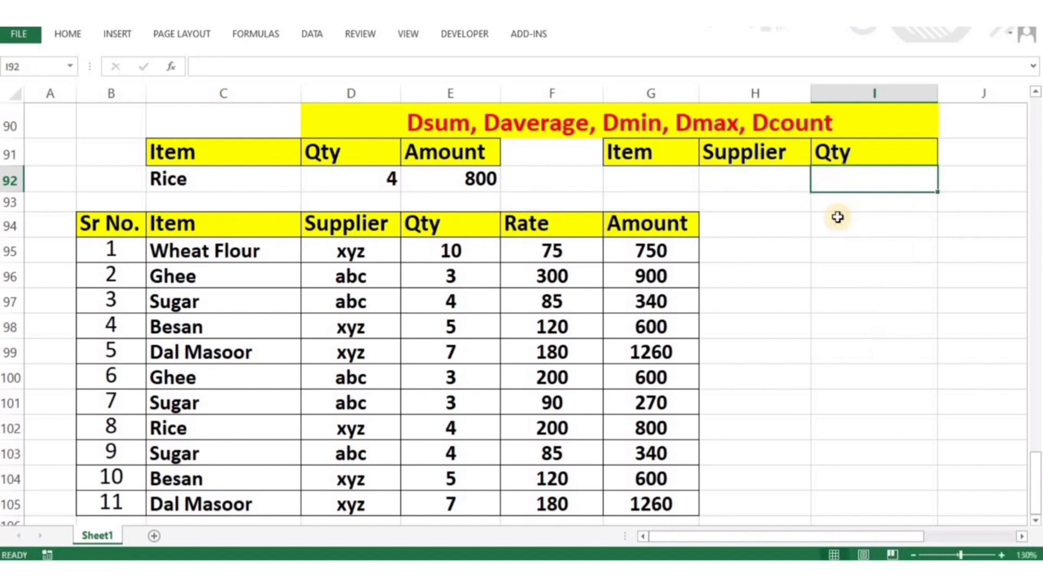
In I92, sum the Qty column by item and supplier with =DSUM(B94:G105,E94,G91:H92).
{"action": "type", "text": "=ds"}
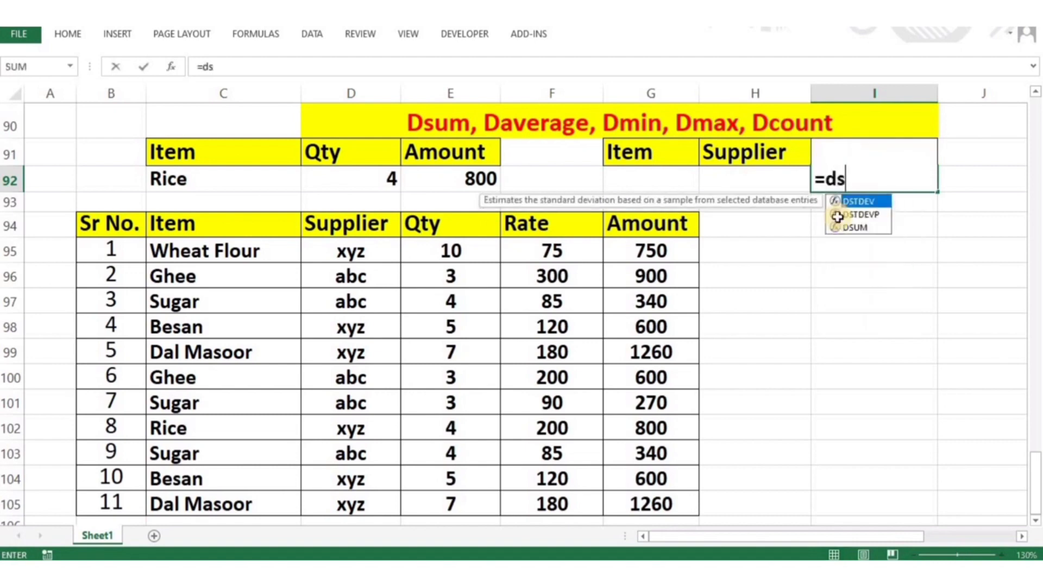
{"action": "type", "text": "um("}
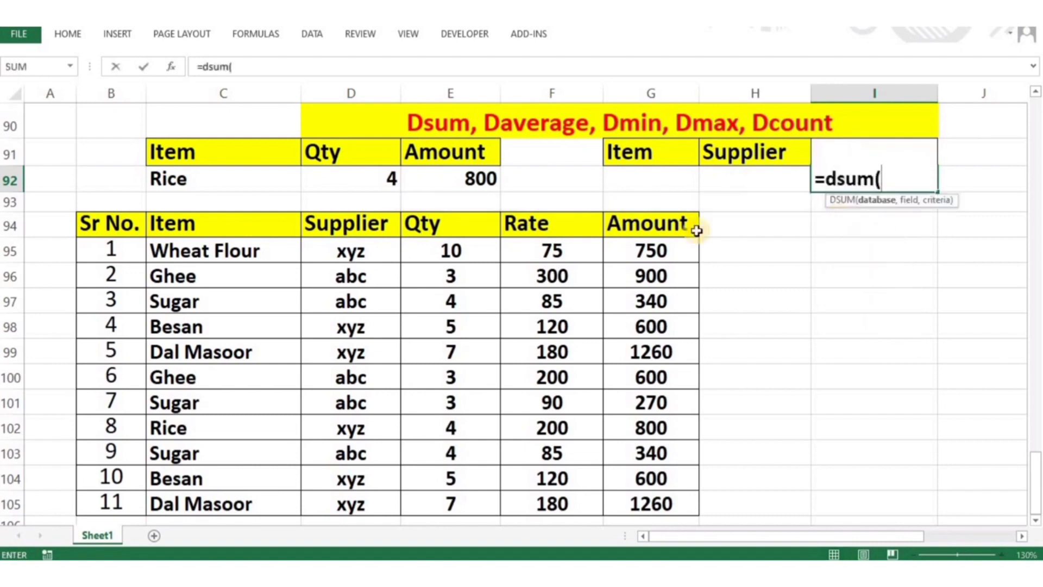
{"action": "left_click_drag", "start_coordinate": [118, 229], "coordinate": [628, 508]}
{"action": "type", "text": ","}
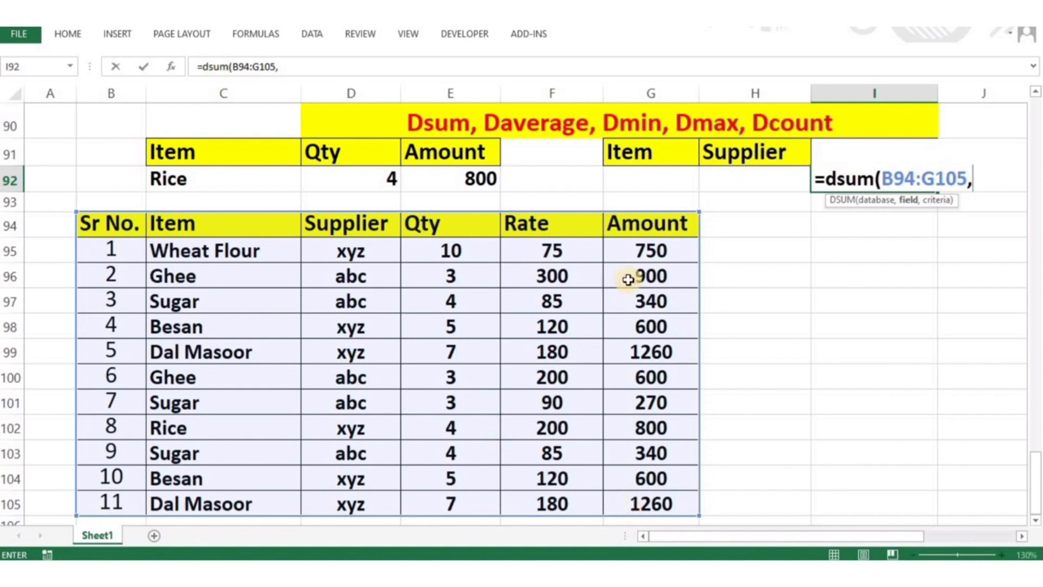
{"action": "left_click", "coordinate": [456, 223]}
{"action": "type", "text": ","}
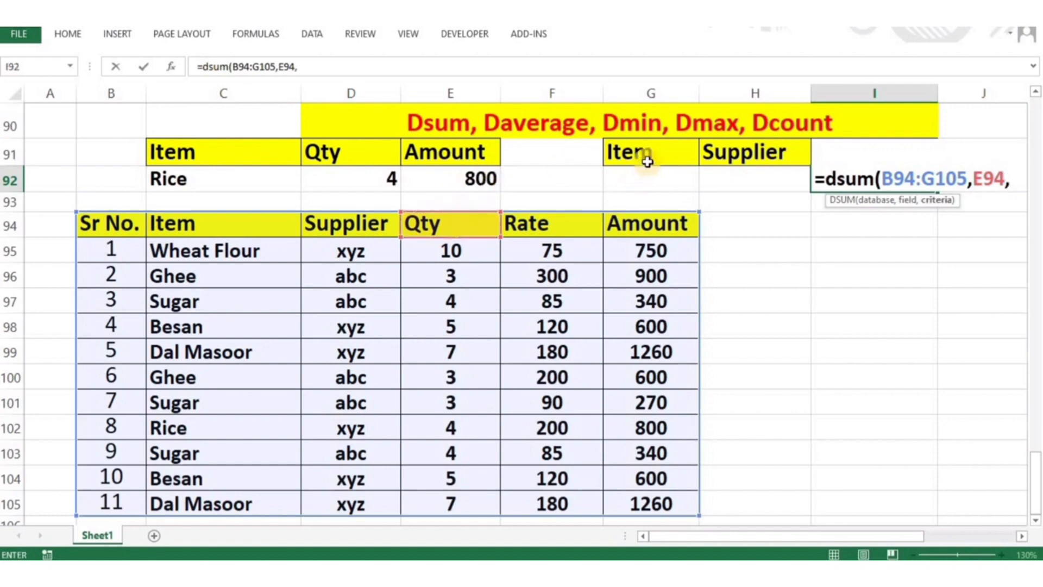
{"action": "left_click_drag", "start_coordinate": [652, 155], "coordinate": [722, 177]}
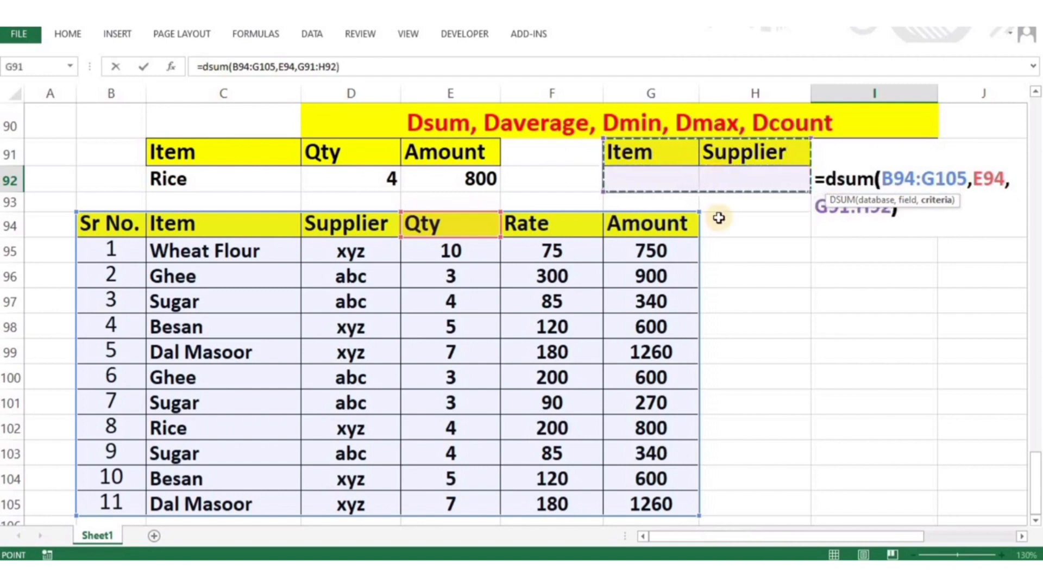
{"action": "key", "text": "Return"}
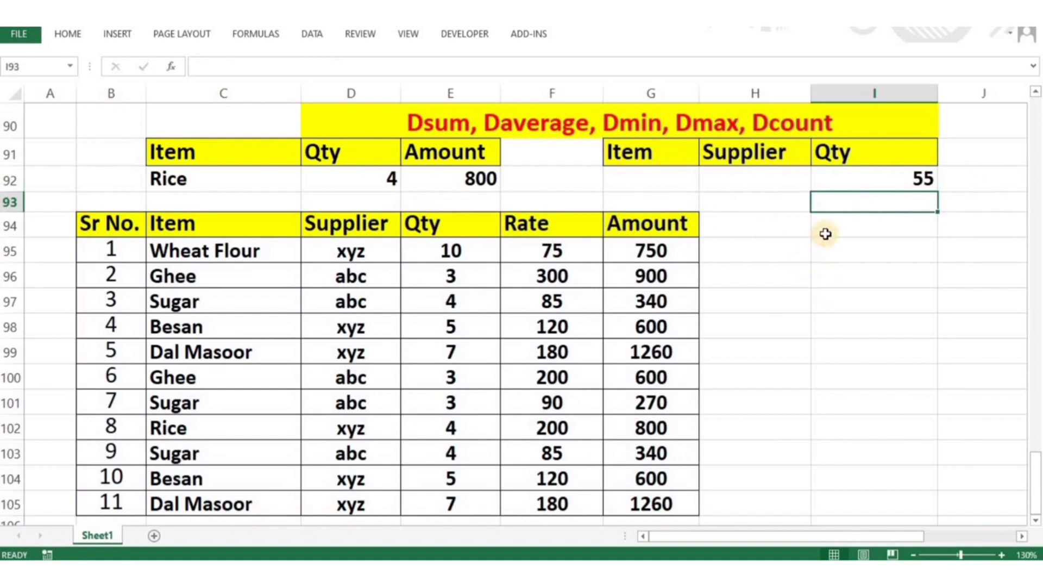
Enter Ghee as the item criterion in G92 and change the supplier of the Ghee entry in D100 to xyz.
{"action": "left_click", "coordinate": [633, 183]}
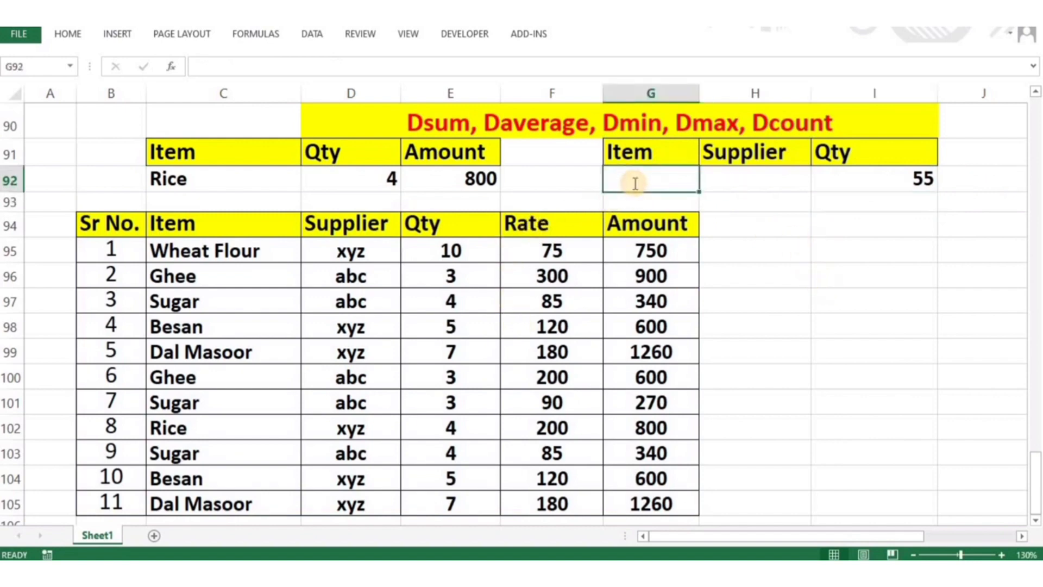
{"action": "type", "text": "Ghee"}
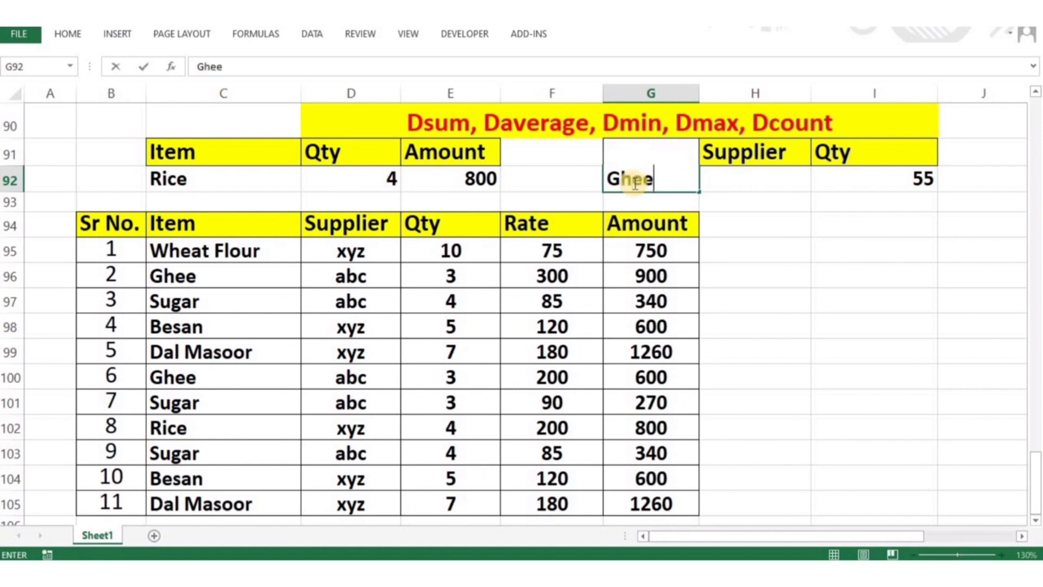
{"action": "key", "text": "Return"}
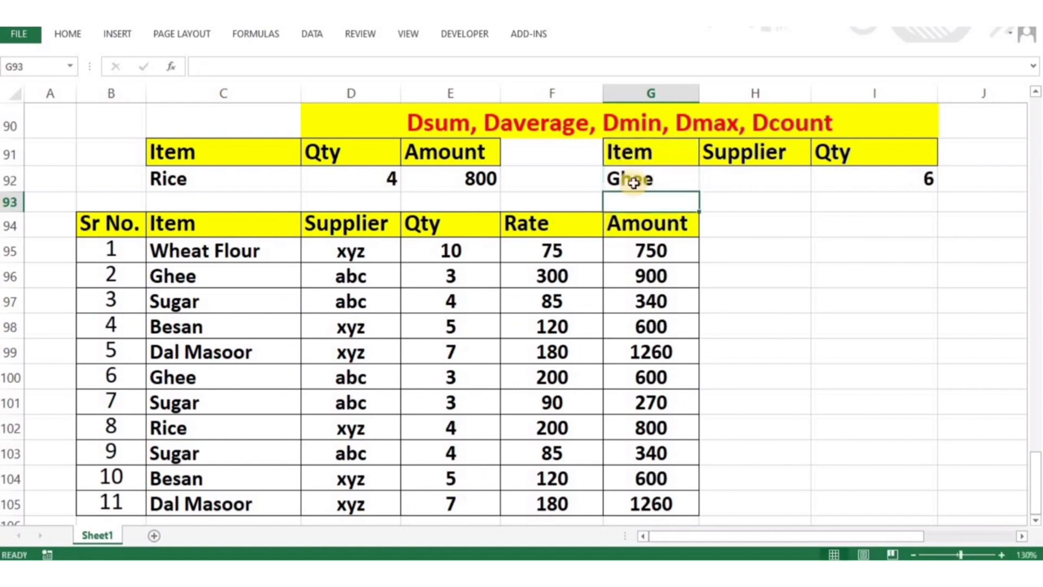
{"action": "left_click", "coordinate": [349, 383]}
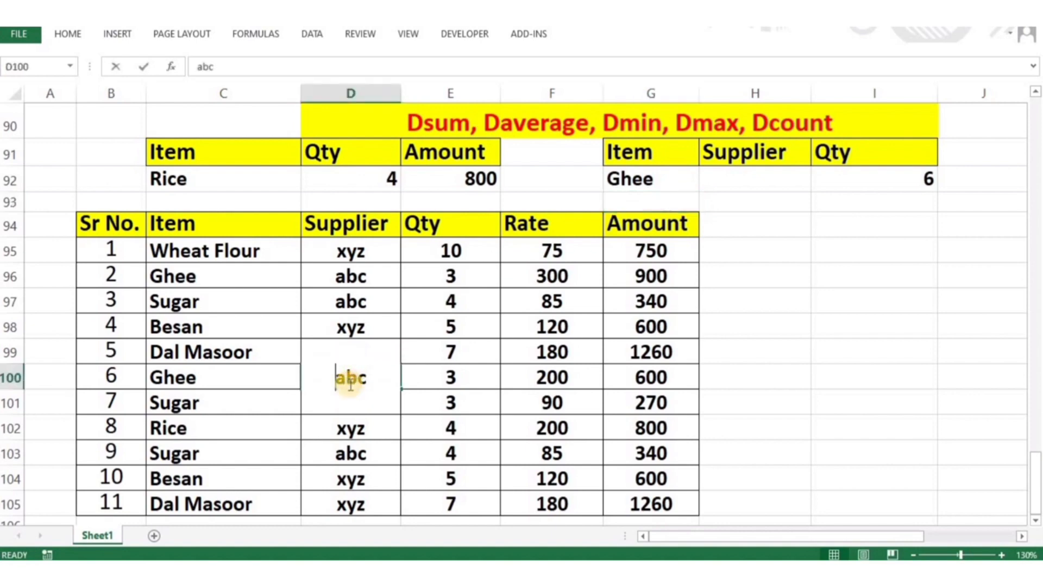
{"action": "type", "text": "xyz"}
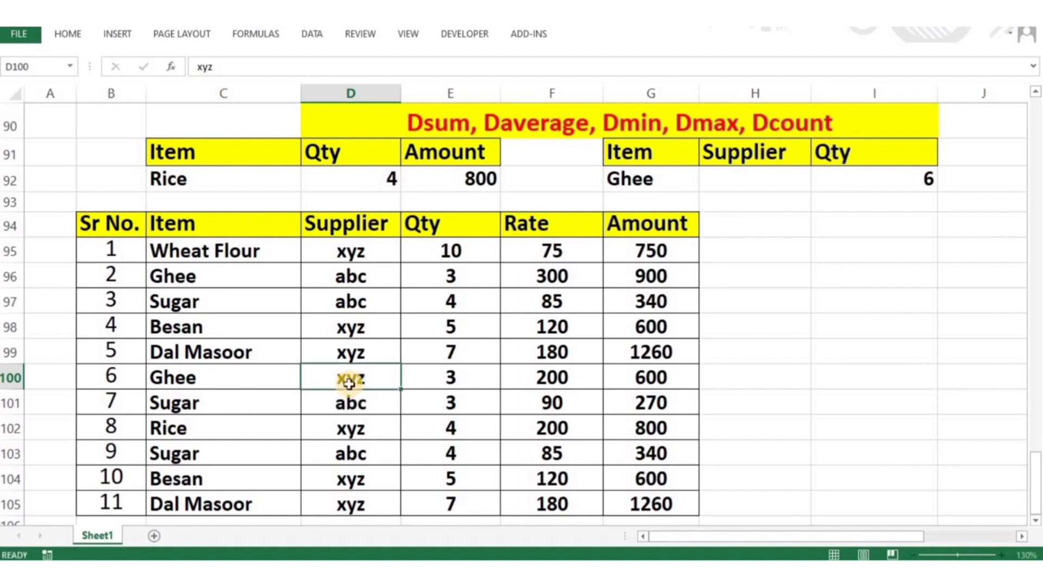
Enter abc as the supplier criterion in H92 beside the Ghee item criterion.
{"action": "key", "text": "Return"}
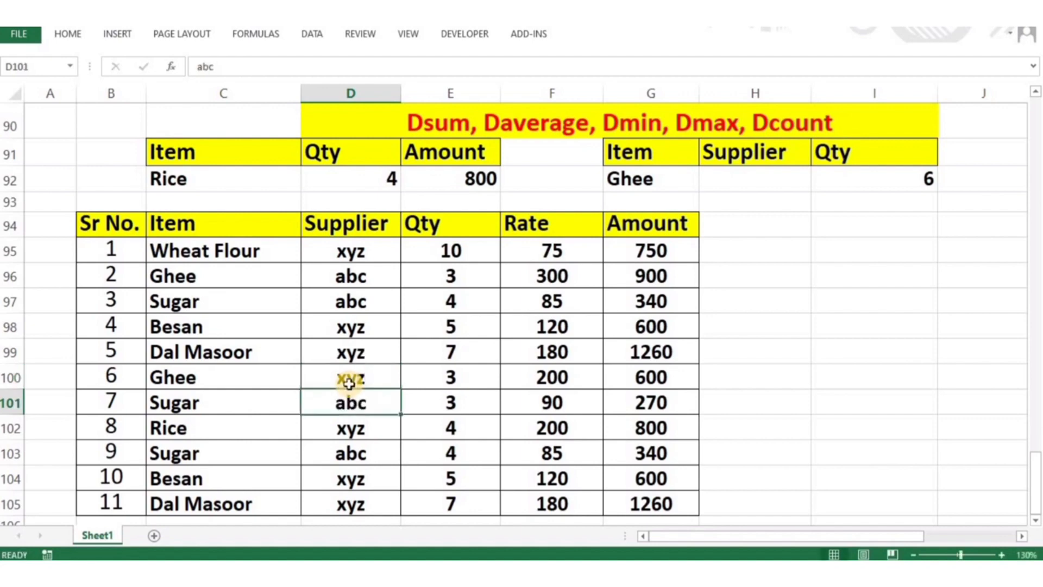
{"action": "left_click", "coordinate": [735, 175]}
{"action": "type", "text": "abc"}
{"action": "key", "text": "Return"}
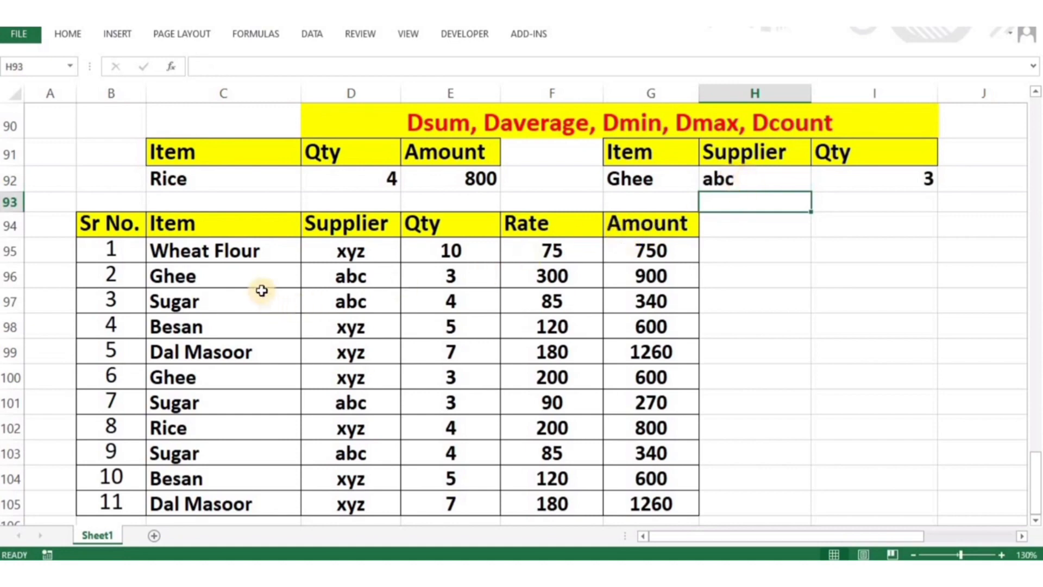
Set the quantity of the abc supplier's Ghee entry in E96 to 4.
{"action": "left_click", "coordinate": [474, 278]}
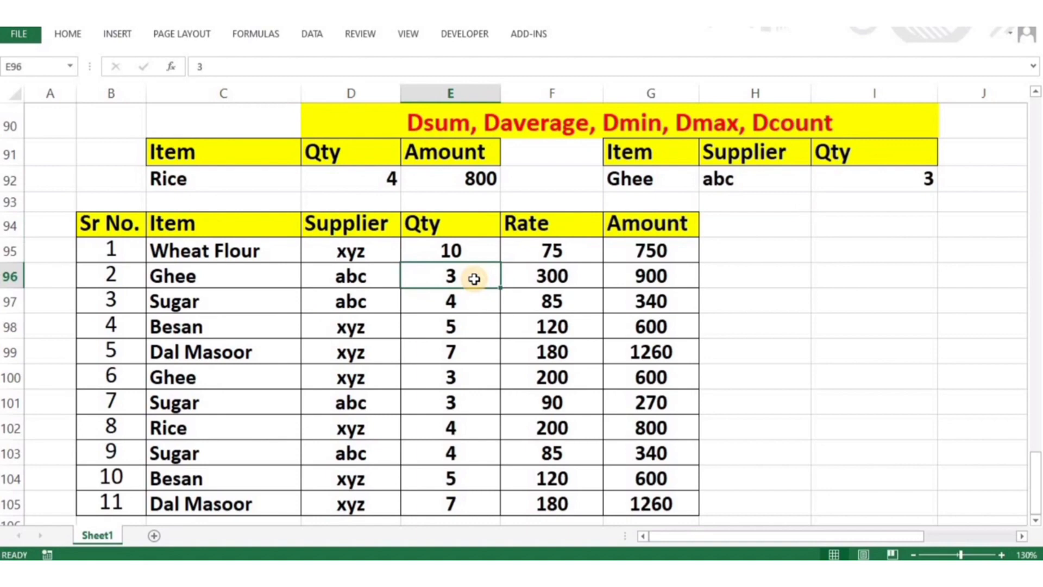
{"action": "type", "text": "4"}
{"action": "key", "text": "Return"}
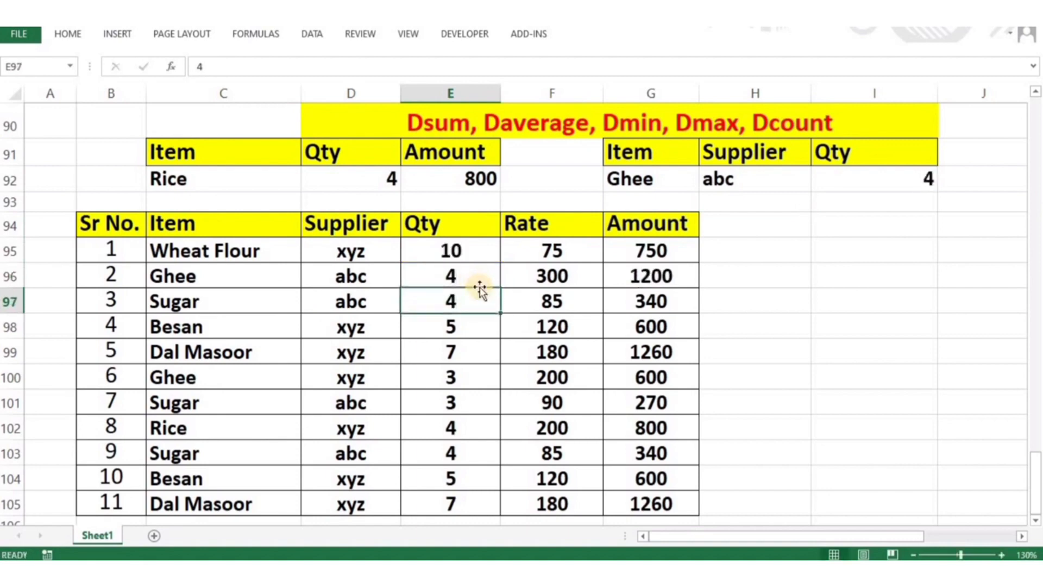
Change the supplier criterion in H92 to xyz.
{"action": "left_click", "coordinate": [720, 174]}
{"action": "type", "text": "x"}
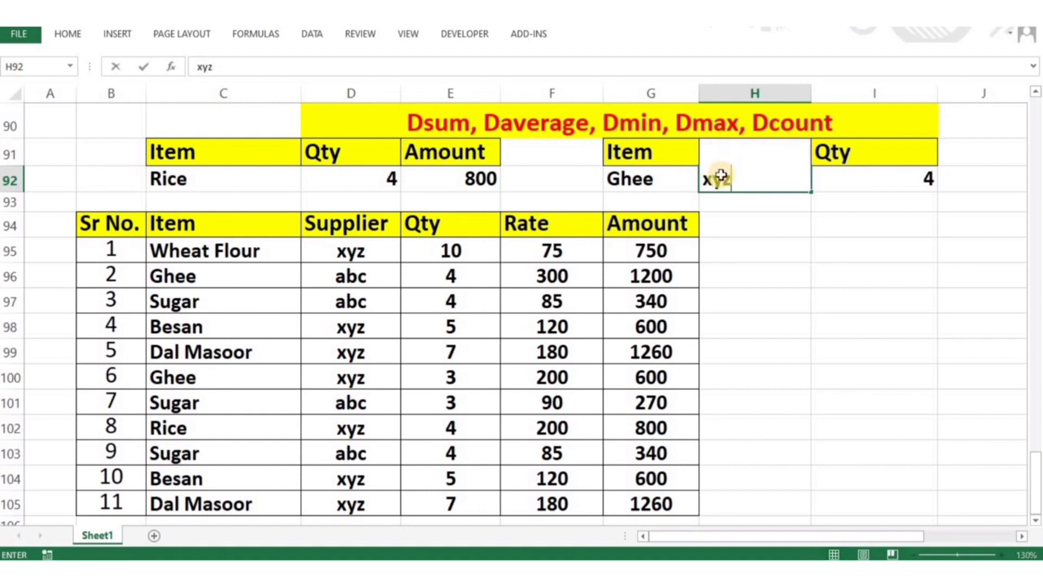
{"action": "type", "text": "yz"}
{"action": "key", "text": "Return"}
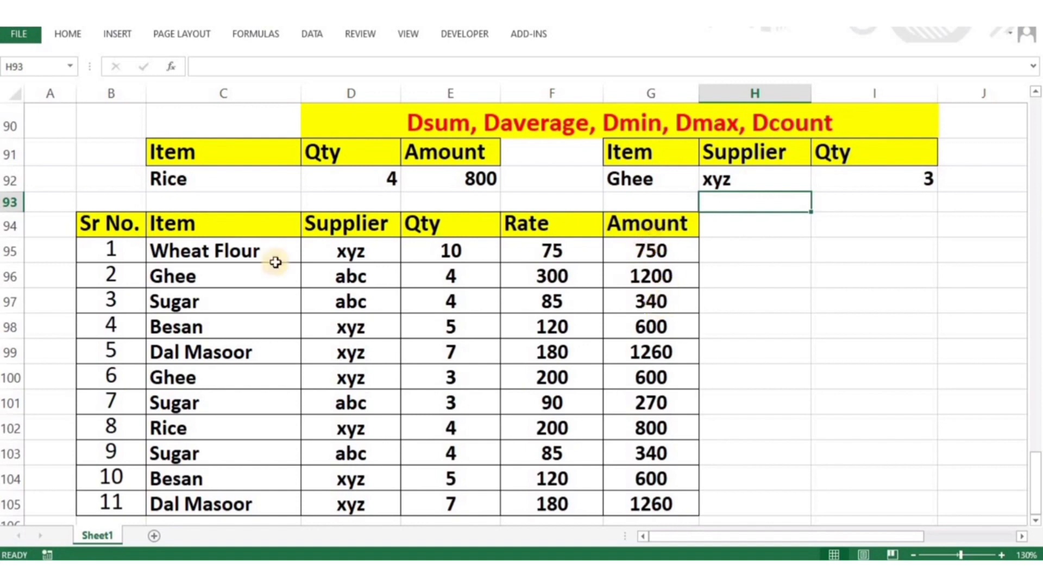
Replace DSUM with DAVERAGE in E92 so the Amount formula becomes =DAVERAGE(B94:G105,G94,C91:C92).
{"action": "key", "text": "Up"}
{"action": "key", "text": "Left"}
{"action": "key", "text": "Left"}
{"action": "key", "text": "Left"}
{"action": "key", "text": "Left"}
{"action": "key", "text": "Left"}
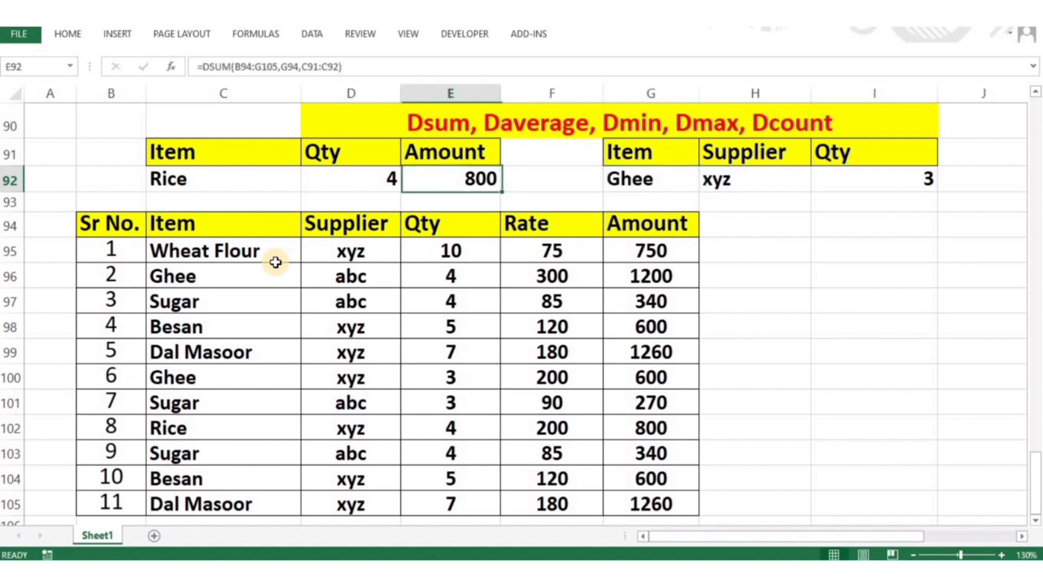
{"action": "key", "text": "Right"}
{"action": "key", "text": "Right"}
{"action": "key", "text": "F2"}
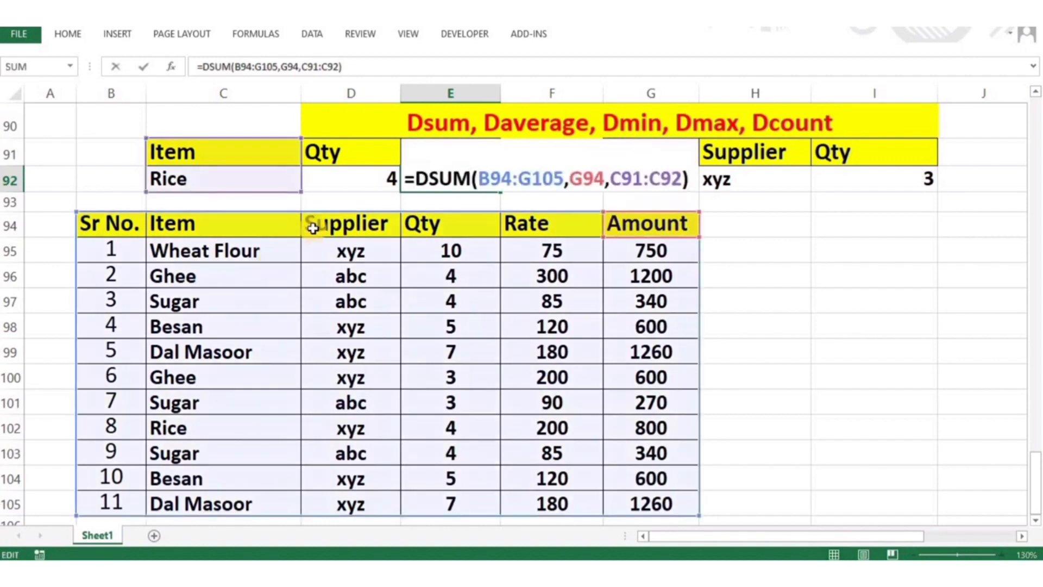
{"action": "left_click", "coordinate": [473, 181]}
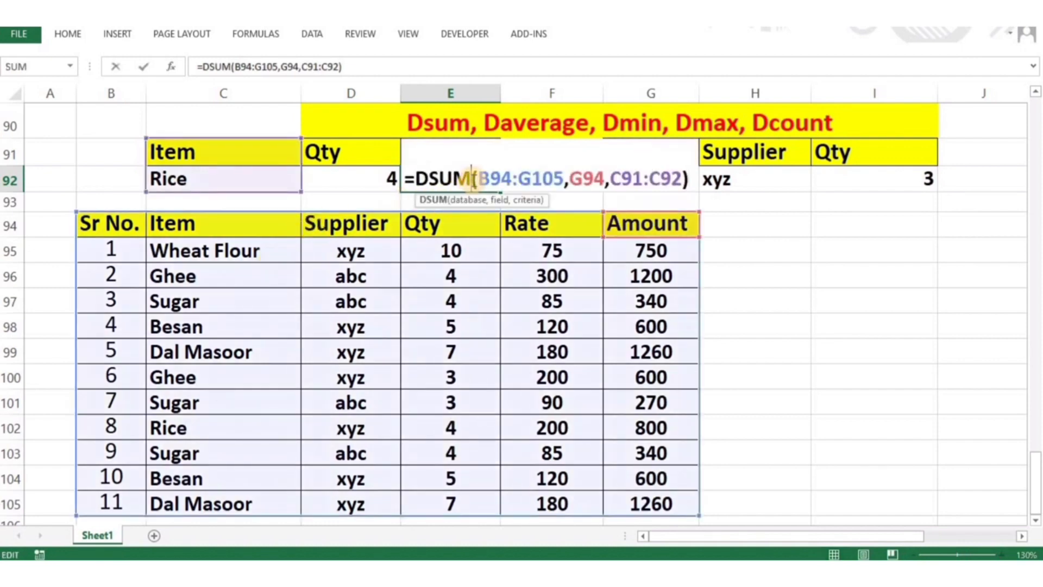
{"action": "key", "text": "BackSpace"}
{"action": "key", "text": "BackSpace"}
{"action": "key", "text": "BackSpace"}
{"action": "type", "text": "ave"}
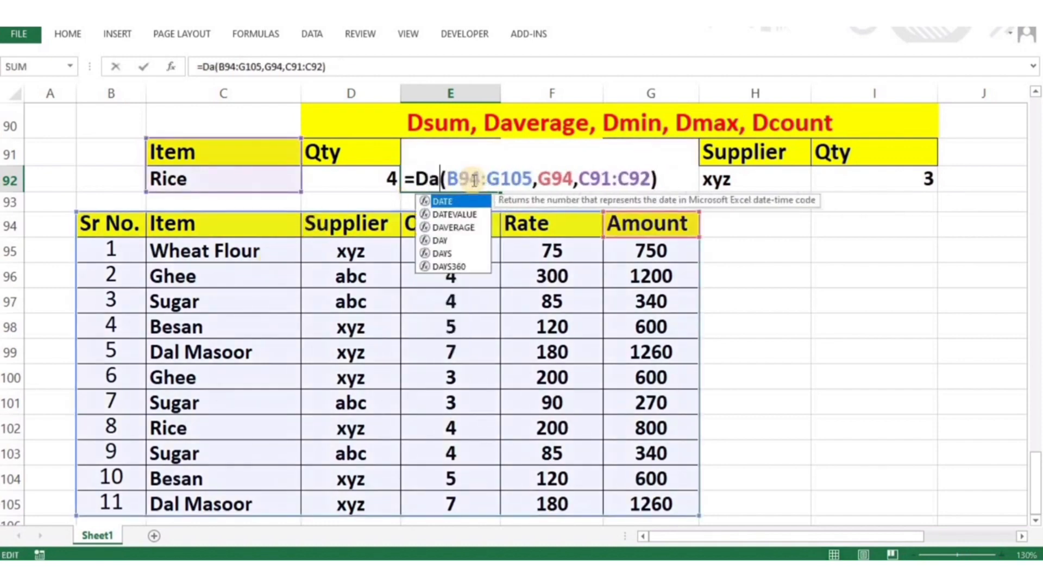
{"action": "type", "text": "rage"}
{"action": "key", "text": "Return"}
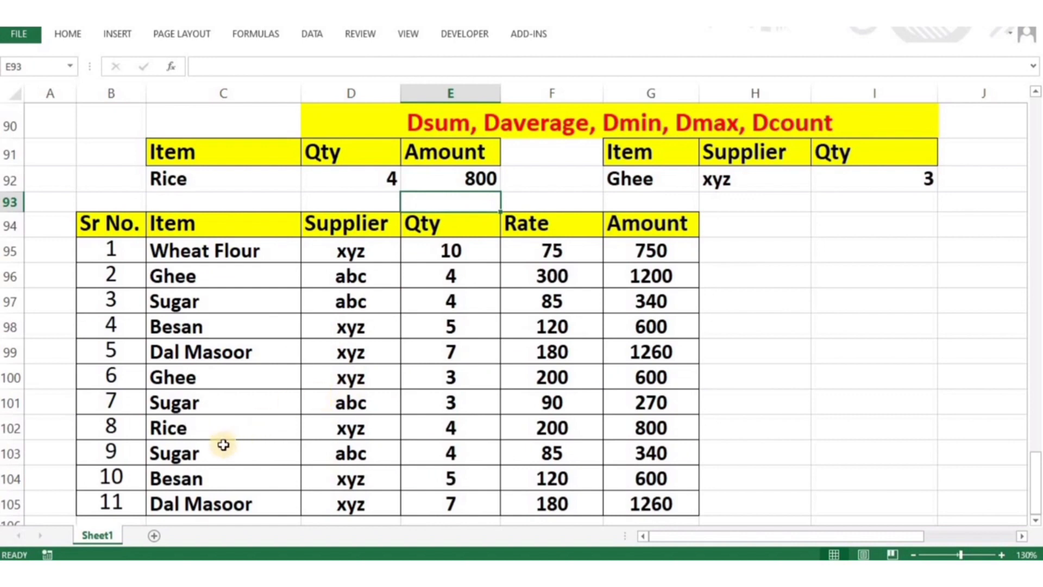
Change the item criterion in C92 to Ghee and compare the average in E92 with the Ghee amounts in G96 and G100.
{"action": "left_click", "coordinate": [221, 172]}
{"action": "type", "text": "Ghee"}
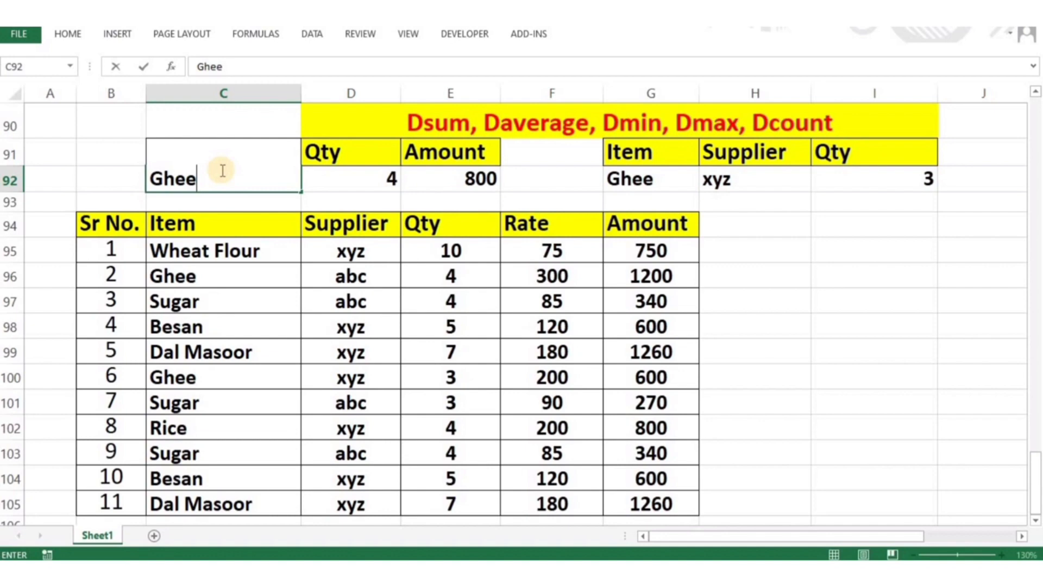
{"action": "key", "text": "Return"}
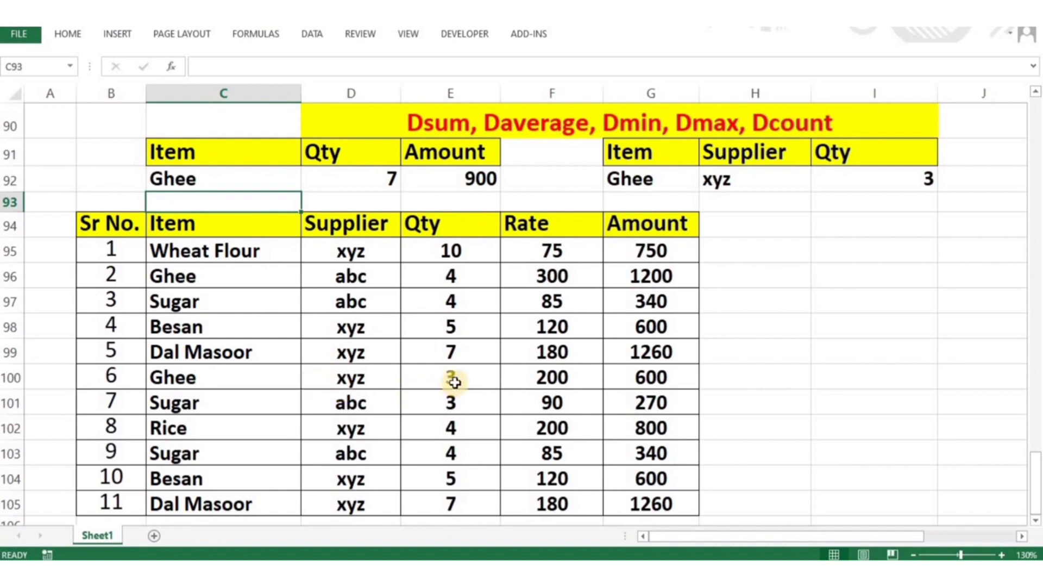
{"action": "left_click", "coordinate": [486, 280]}
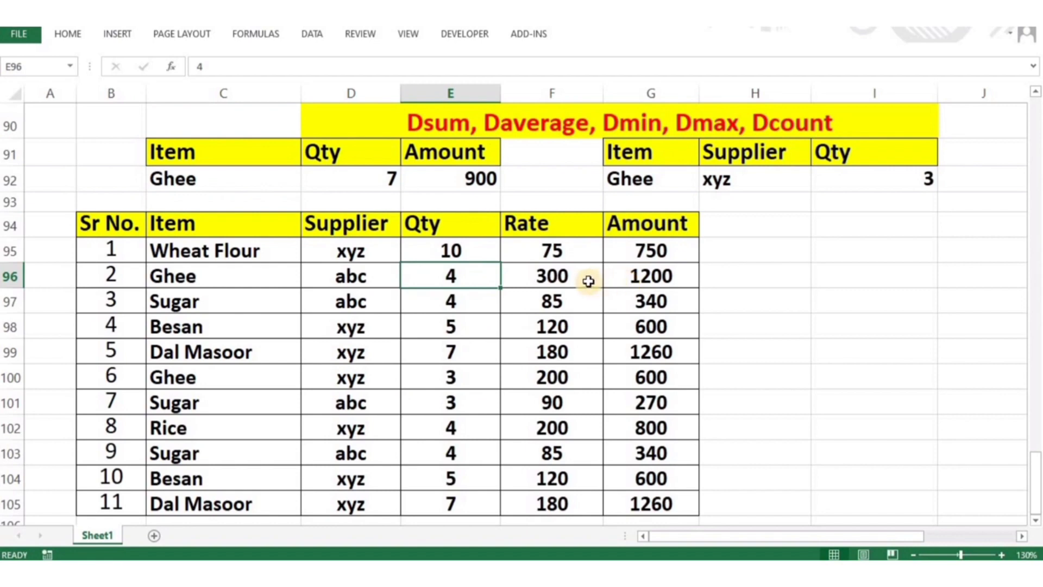
{"action": "left_click", "coordinate": [638, 278]}
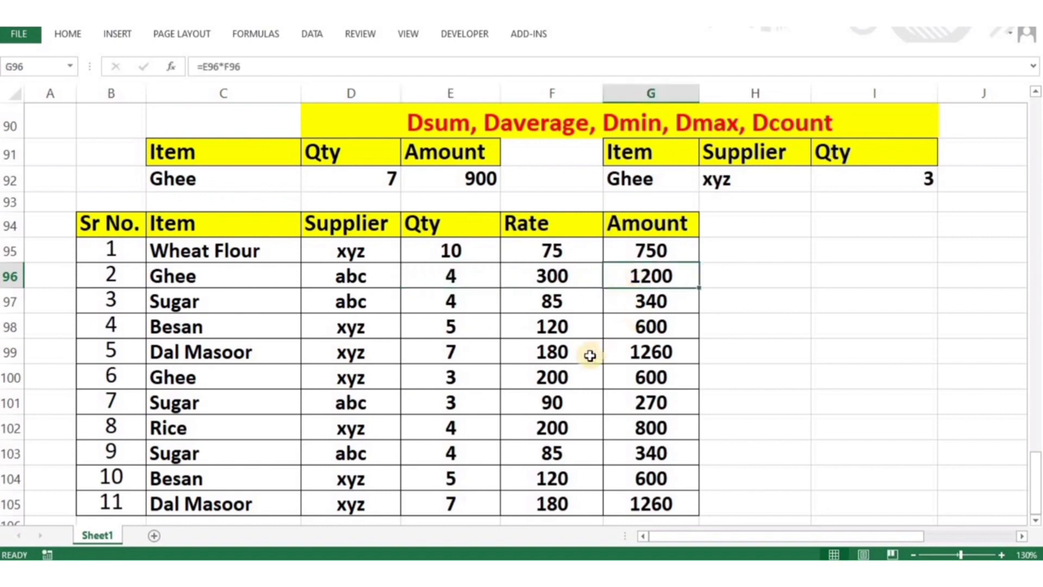
{"action": "left_click", "coordinate": [647, 379]}
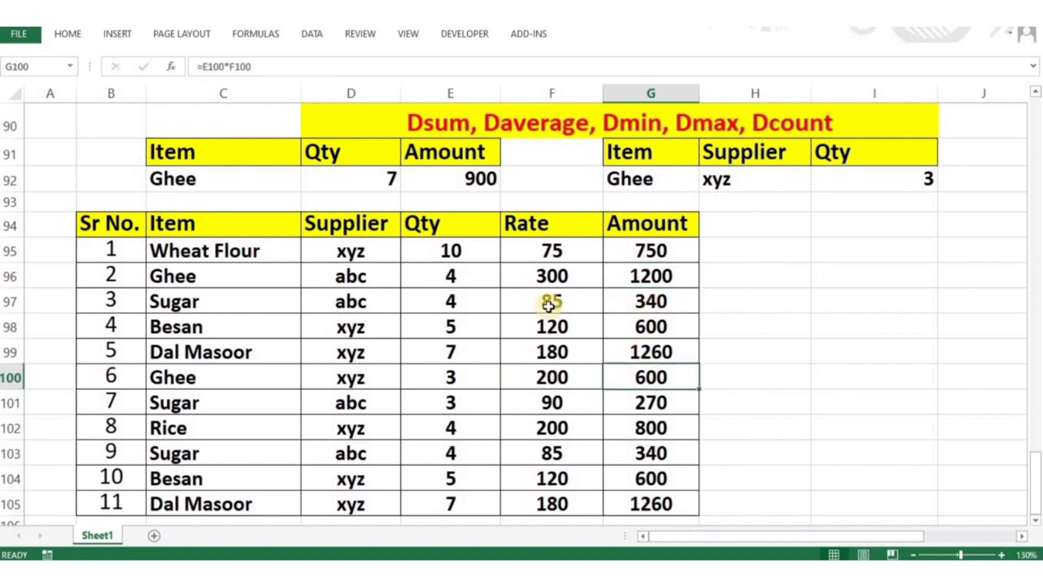
{"action": "left_click", "coordinate": [462, 173]}
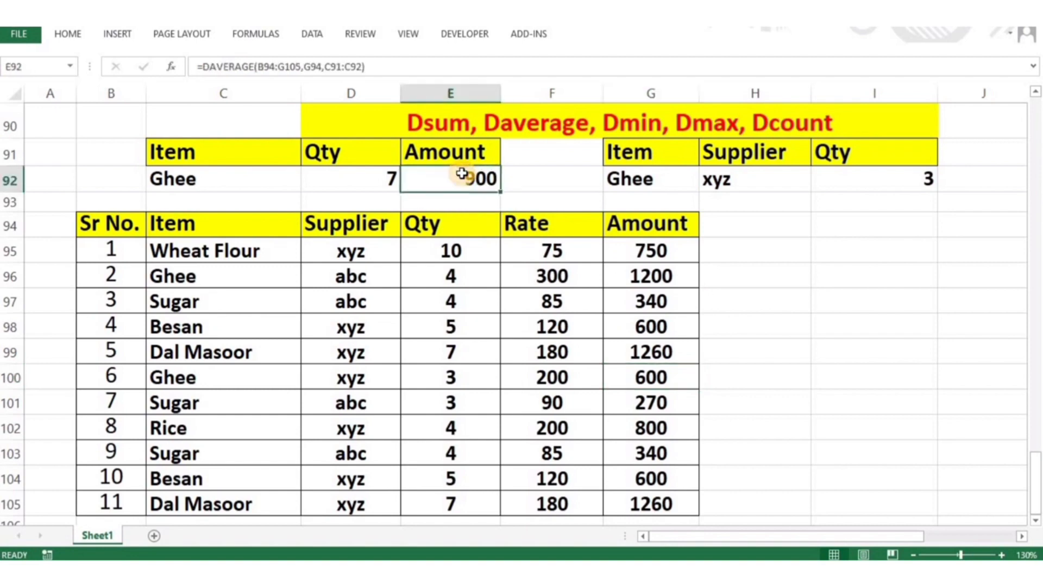
{"action": "left_click", "coordinate": [379, 178]}
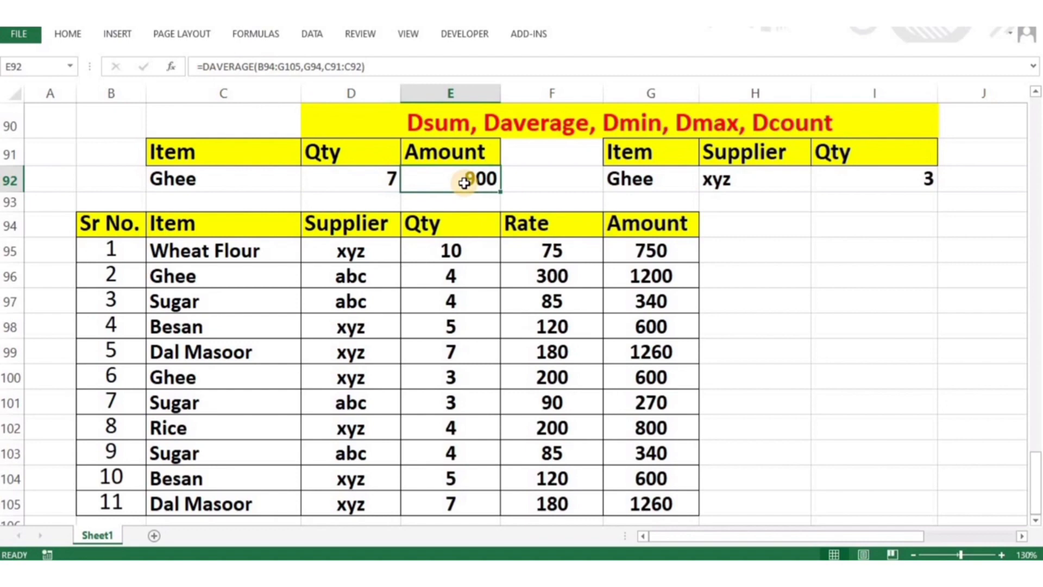
Change the Qty formula in D92 to =DAVERAGE(B94:G105,E94,C91:C92) and check it against the Ghee quantities in E96 and E100.
{"action": "left_click", "coordinate": [380, 173]}
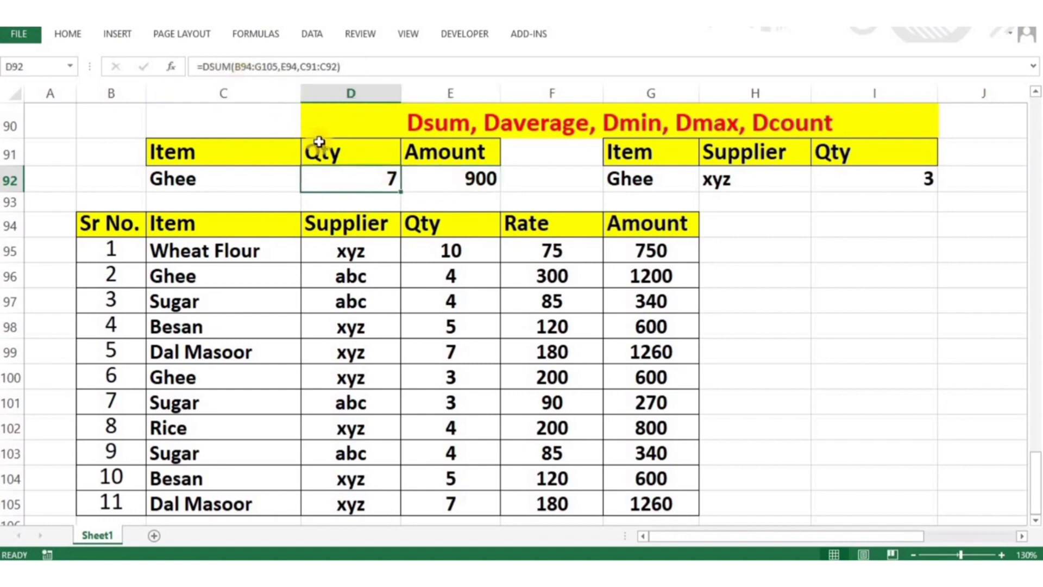
{"action": "key", "text": "F2"}
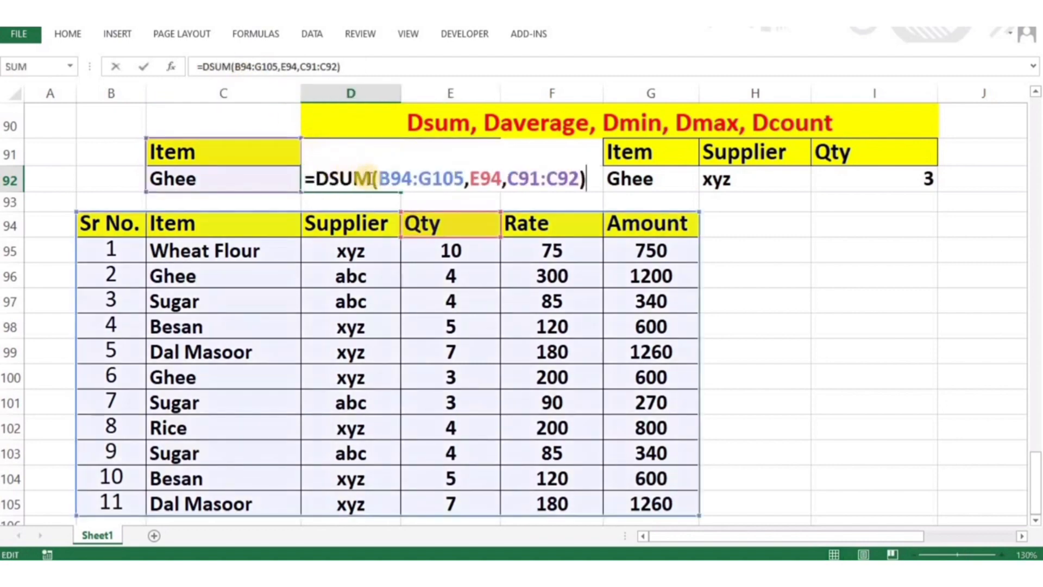
{"action": "left_click", "coordinate": [372, 179]}
{"action": "key", "text": "BackSpace"}
{"action": "key", "text": "BackSpace"}
{"action": "key", "text": "BackSpace"}
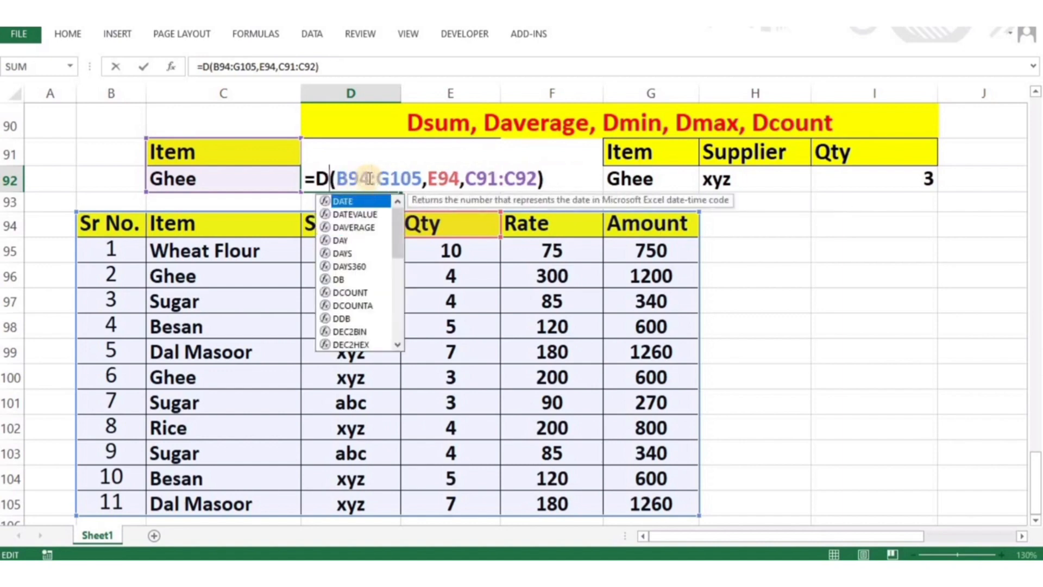
{"action": "type", "text": "average"}
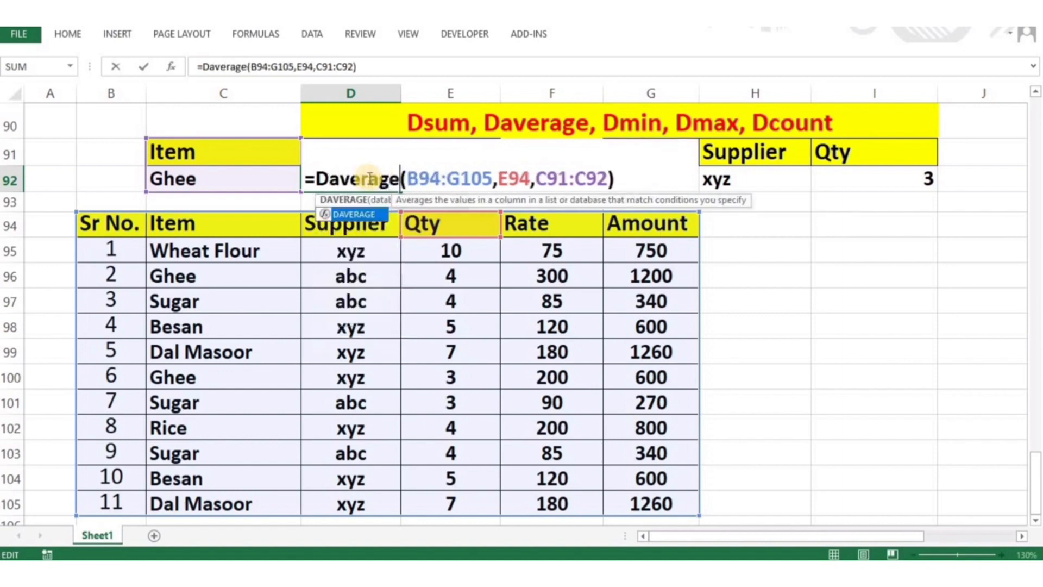
{"action": "key", "text": "Return"}
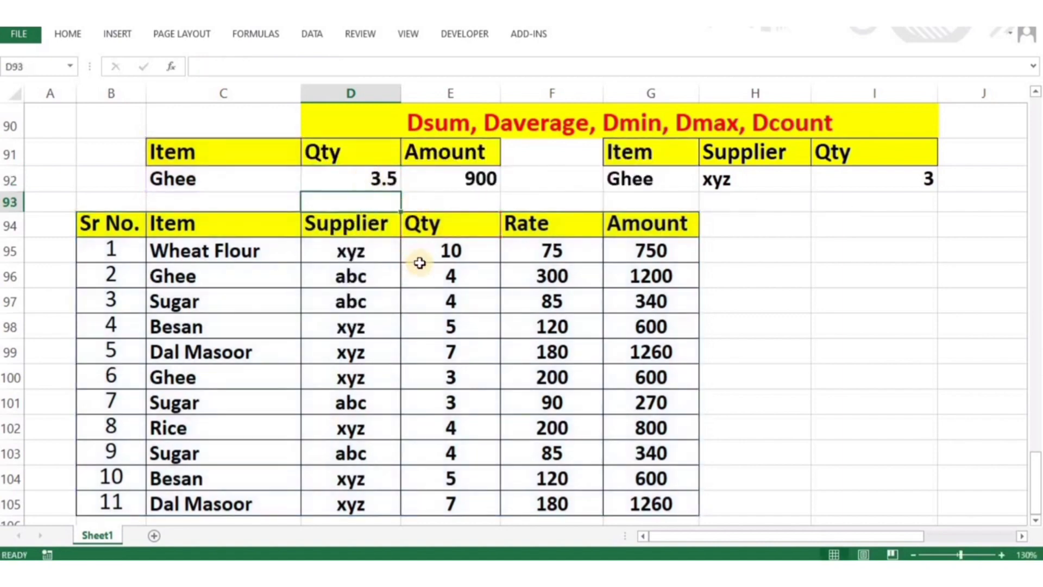
{"action": "left_click", "coordinate": [428, 276]}
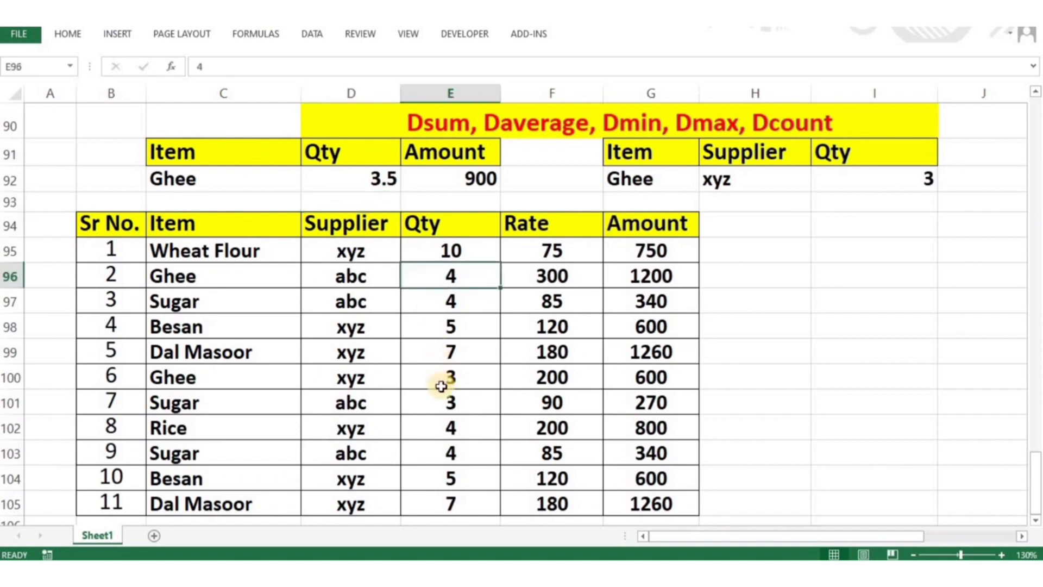
{"action": "left_click", "coordinate": [440, 385]}
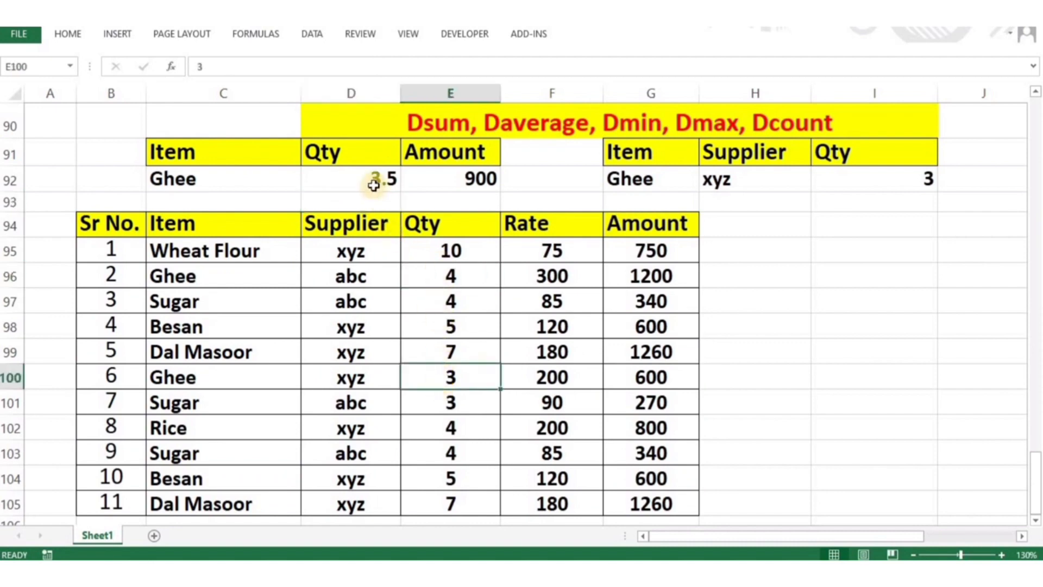